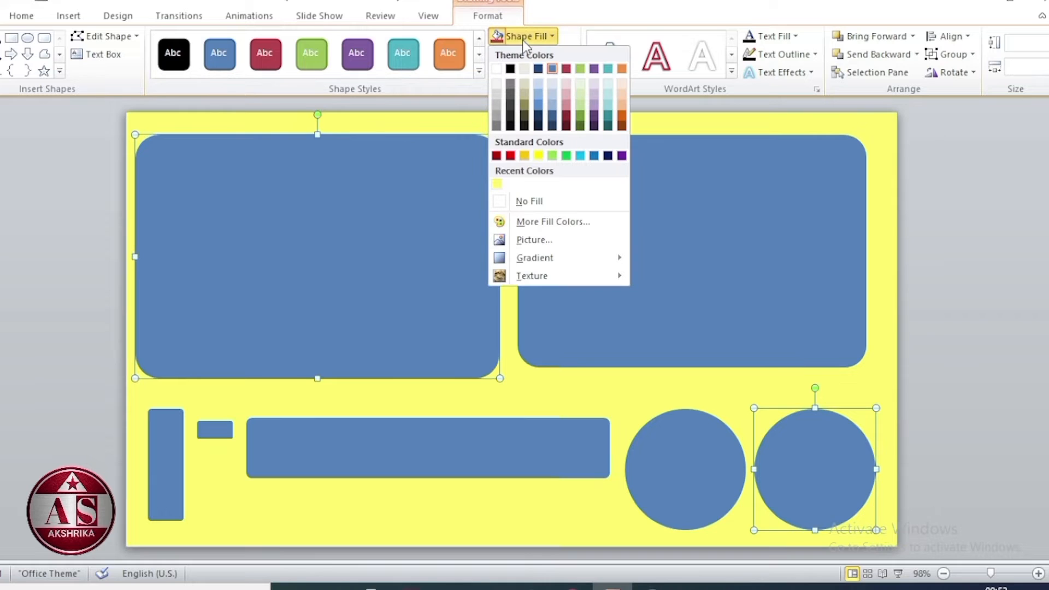
Fill the large left rounded rectangle and the far-right circle with purple, and all remaining shapes with red
{"action": "left_click", "coordinate": [622, 156]}
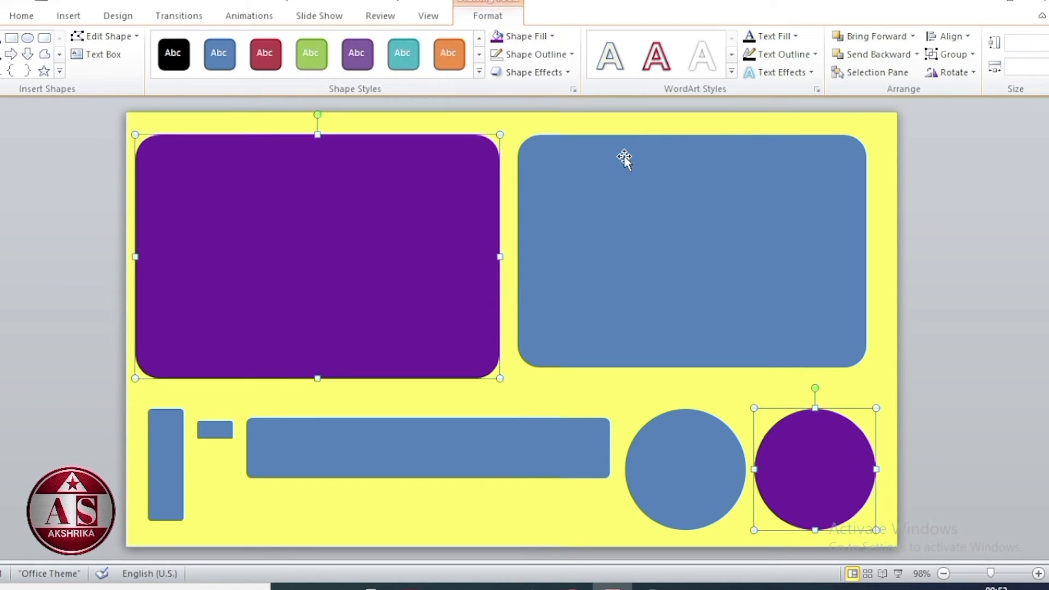
{"action": "left_click", "coordinate": [646, 257]}
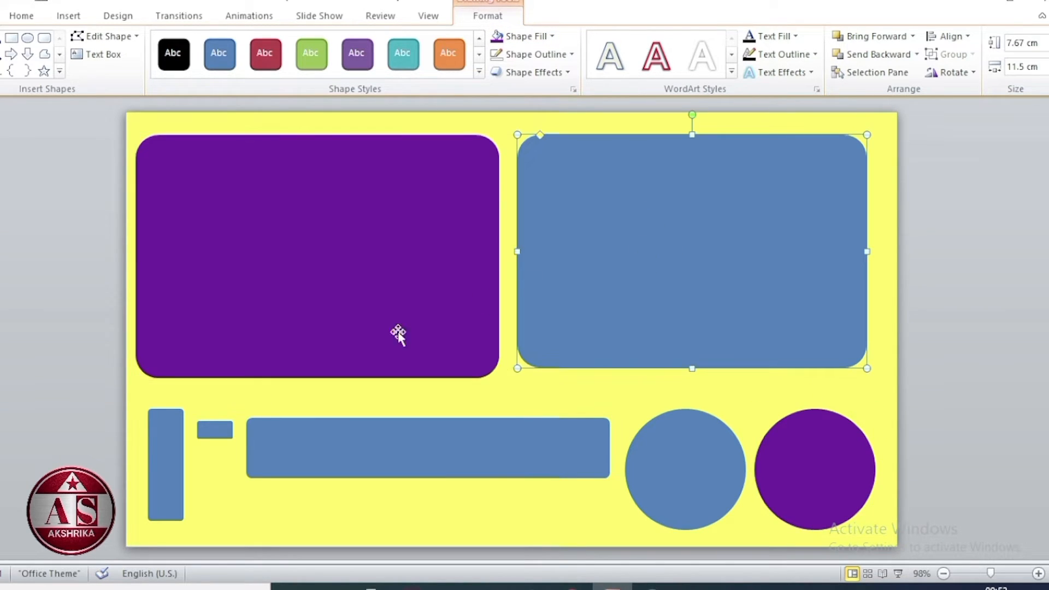
{"action": "left_click", "coordinate": [176, 461]}
{"action": "left_click", "coordinate": [215, 435], "text": "shift"}
{"action": "left_click", "coordinate": [270, 445], "text": "shift"}
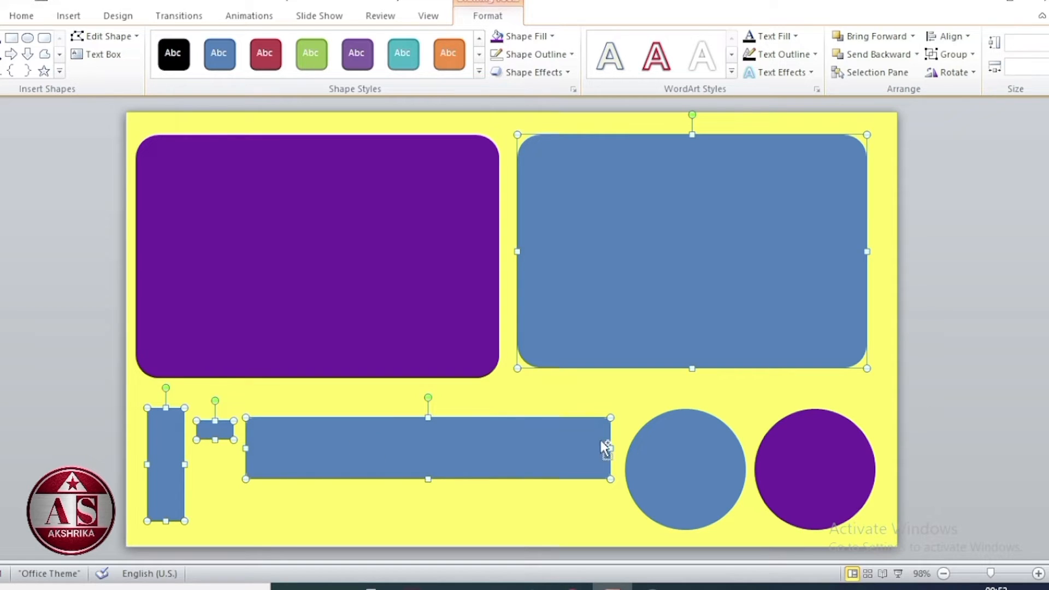
{"action": "left_click", "coordinate": [653, 475], "text": "shift"}
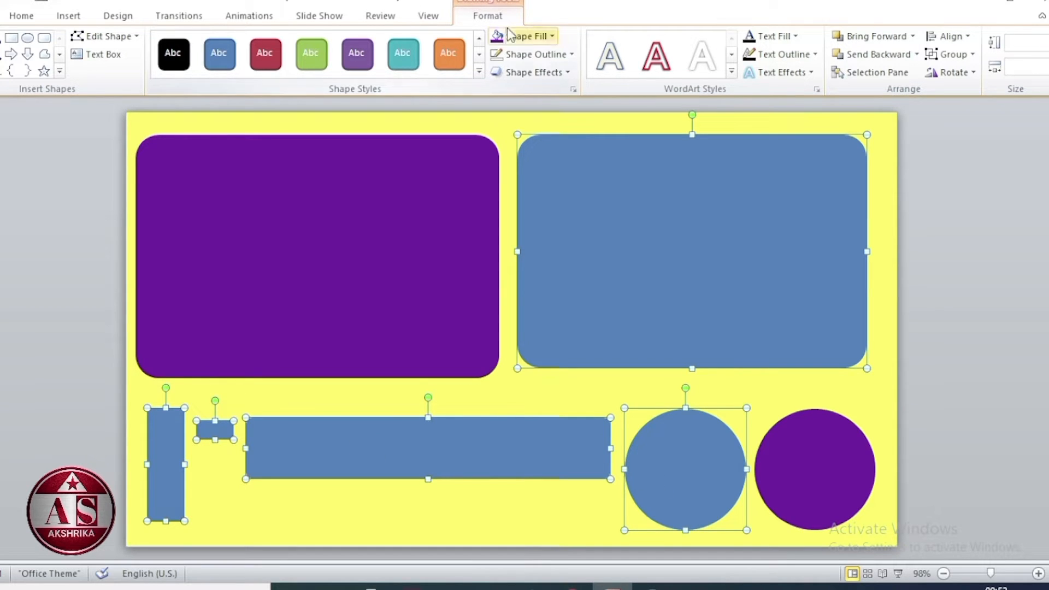
{"action": "left_click", "coordinate": [517, 39]}
{"action": "left_click", "coordinate": [510, 156]}
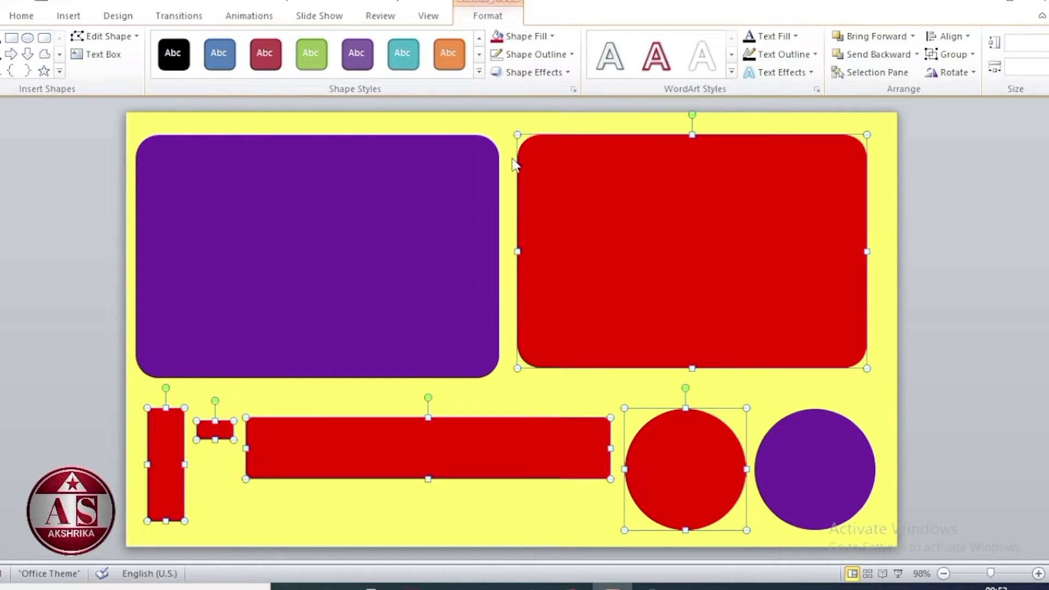
Set the large purple rectangle's 3-D top bevel to 9 pt width and 9 pt height
{"action": "left_click", "coordinate": [269, 234]}
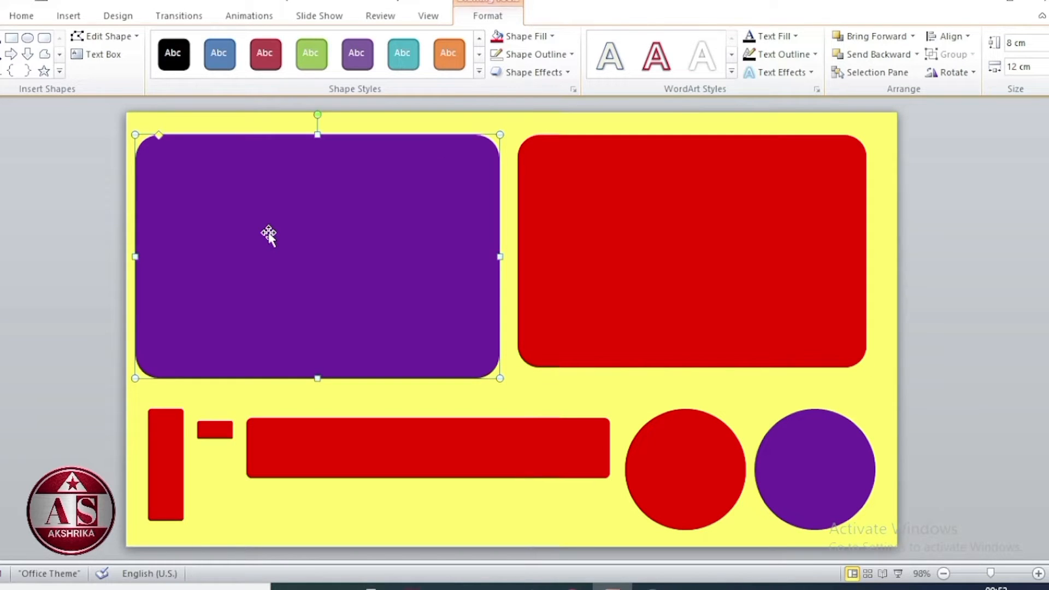
{"action": "left_click", "coordinate": [573, 88]}
{"action": "left_click_drag", "start_coordinate": [572, 99], "coordinate": [929, 134]}
{"action": "left_click_drag", "start_coordinate": [860, 149], "coordinate": [933, 138]}
{"action": "left_click", "coordinate": [799, 279]}
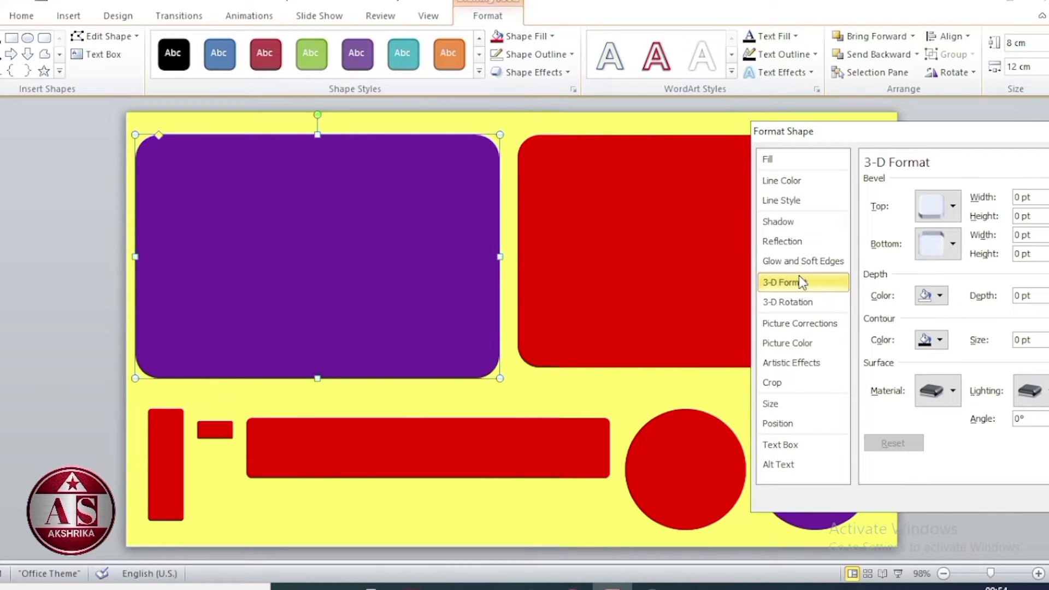
{"action": "left_click_drag", "start_coordinate": [1032, 196], "coordinate": [984, 196]}
{"action": "type", "text": "9"}
{"action": "key", "text": "Tab"}
{"action": "type", "text": "9"}
{"action": "key", "text": "Tab"}
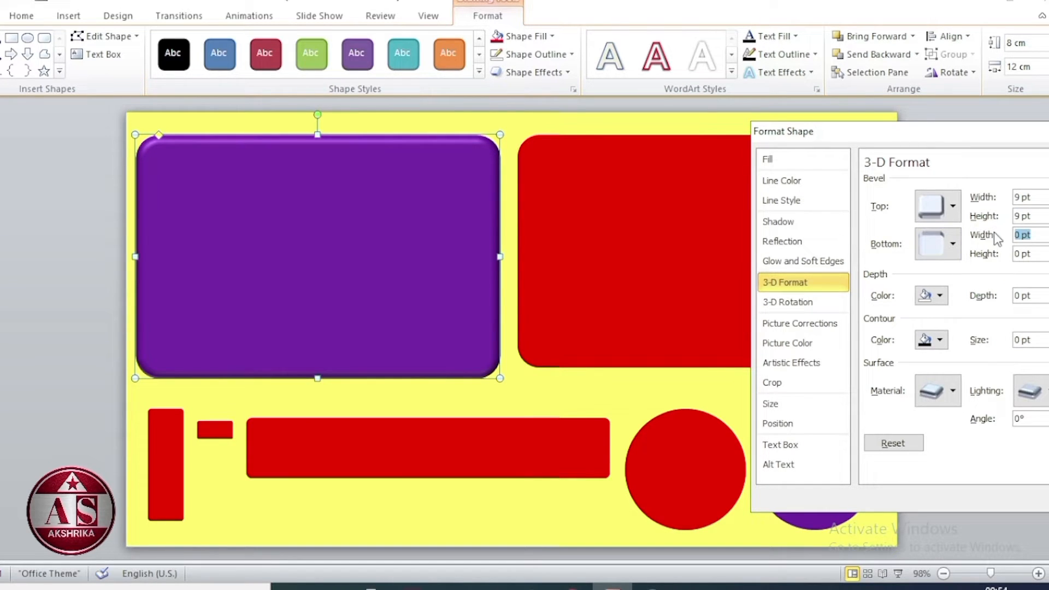
Set the large purple rectangle's bottom bevel to 9 pt width and height, and its depth to 18 pt
{"action": "type", "text": "9"}
{"action": "key", "text": "Tab"}
{"action": "type", "text": "9"}
{"action": "key", "text": "Tab"}
{"action": "key", "text": "Tab"}
{"action": "key", "text": "Tab"}
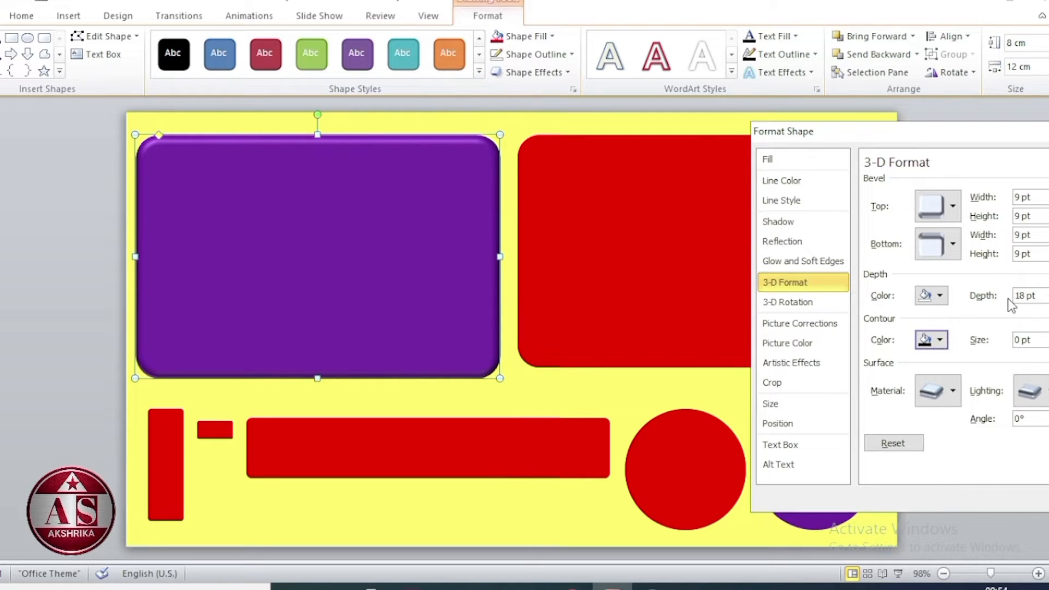
Give the large red rectangle a Convex top bevel with 82 pt width and 205 pt height
{"action": "left_click", "coordinate": [675, 302]}
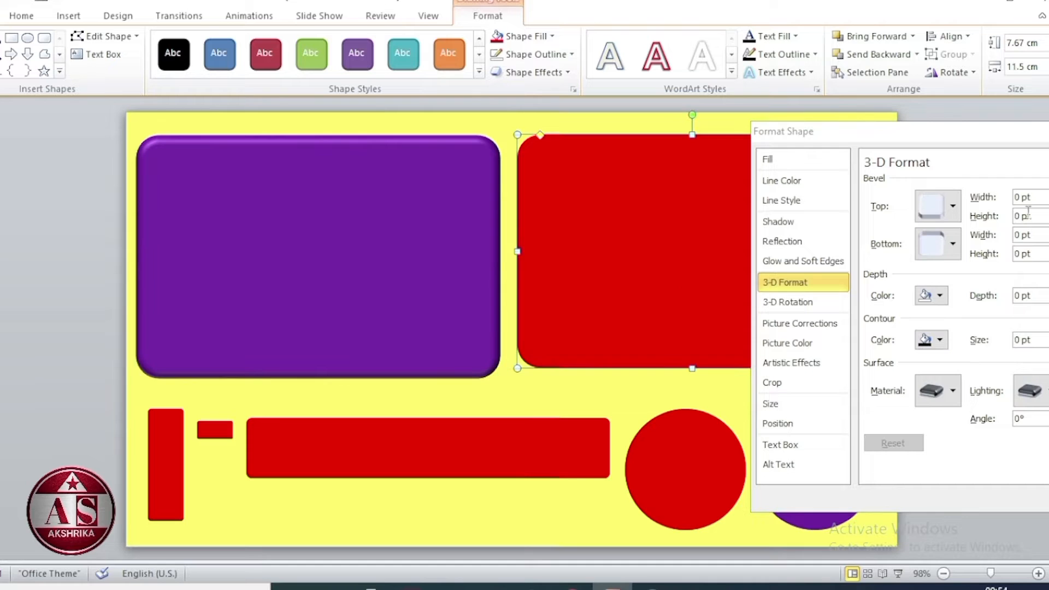
{"action": "left_click", "coordinate": [950, 215]}
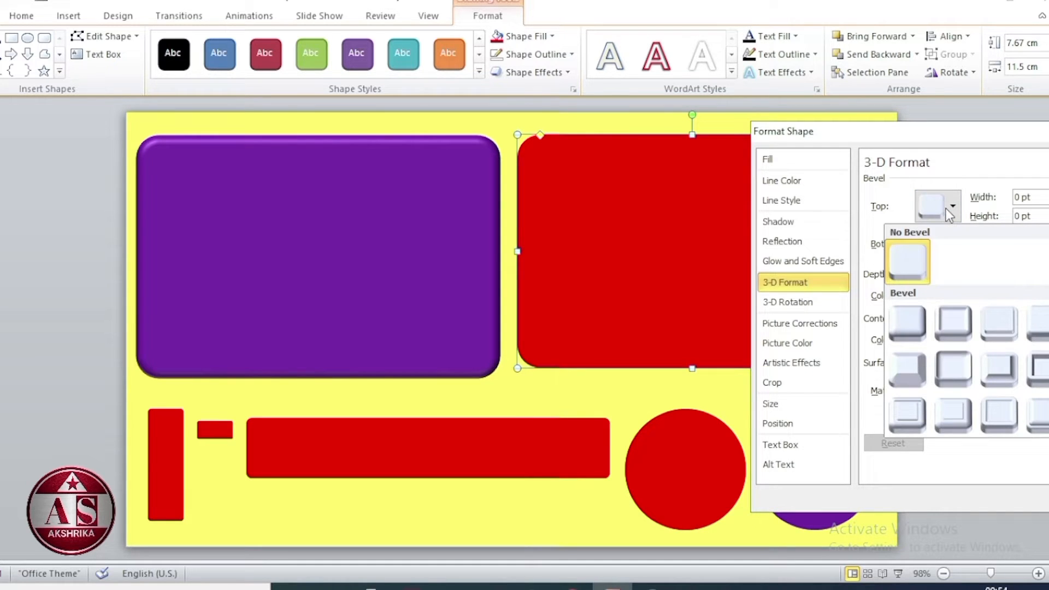
{"action": "left_click", "coordinate": [1009, 381]}
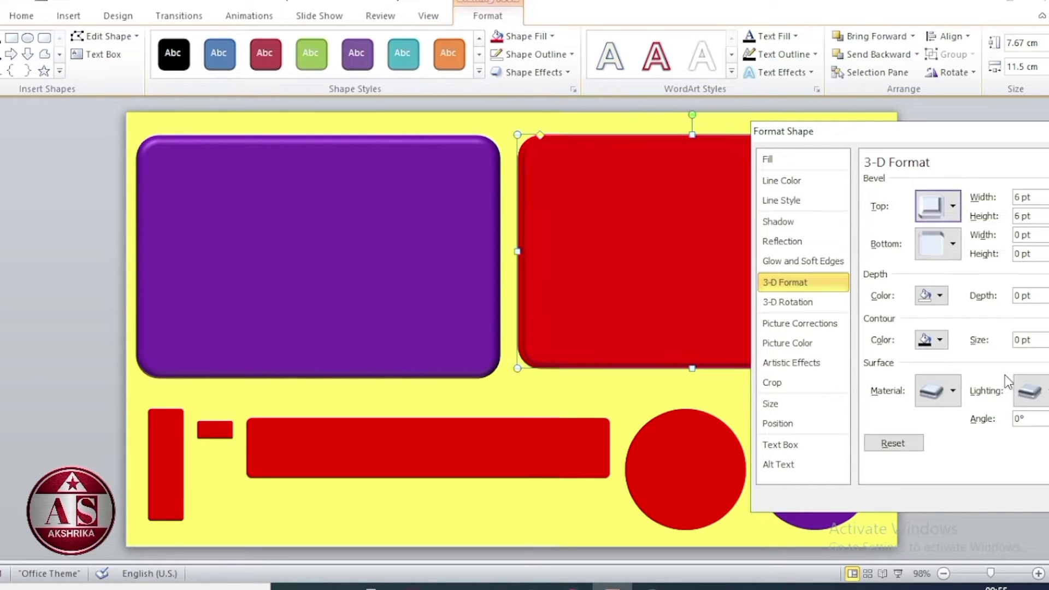
{"action": "left_click", "coordinate": [1039, 196]}
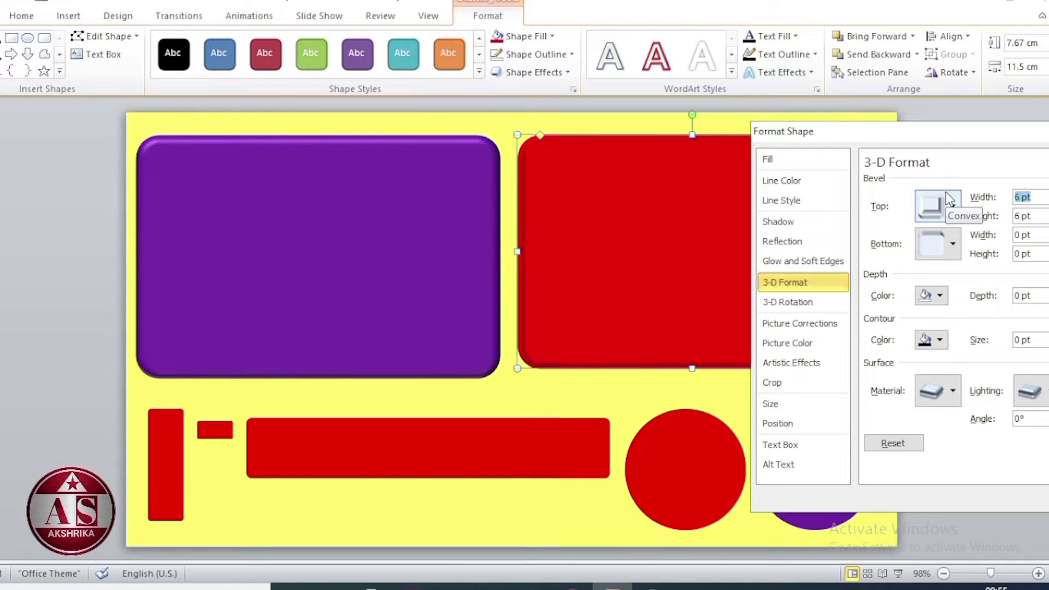
{"action": "type", "text": "82"}
{"action": "key", "text": "Tab"}
{"action": "type", "text": "205"}
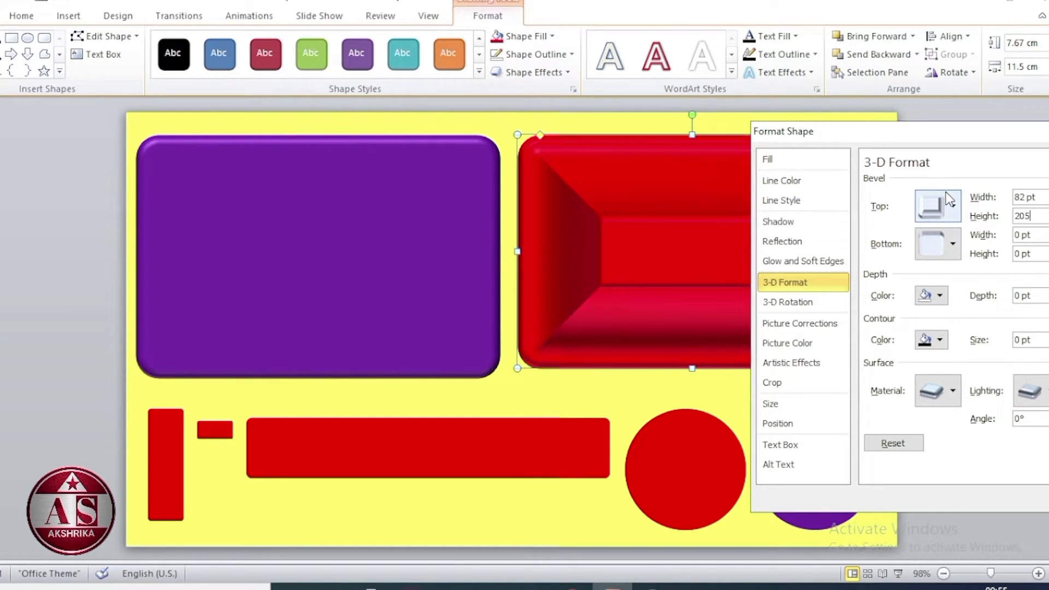
Set the large red rectangle's bottom bevel to 9 pt width and height, and its depth to 18 pt
{"action": "key", "text": "Tab"}
{"action": "type", "text": "9"}
{"action": "key", "text": "Tab"}
{"action": "type", "text": "9"}
{"action": "key", "text": "Tab"}
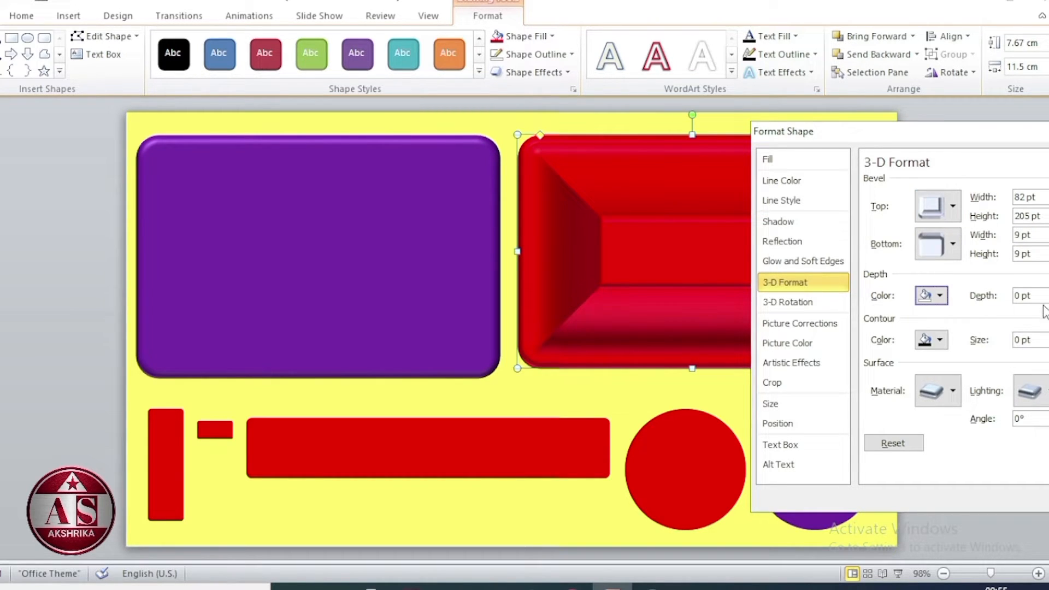
{"action": "key", "text": "Tab"}
{"action": "type", "text": "18"}
{"action": "key", "text": "Tab"}
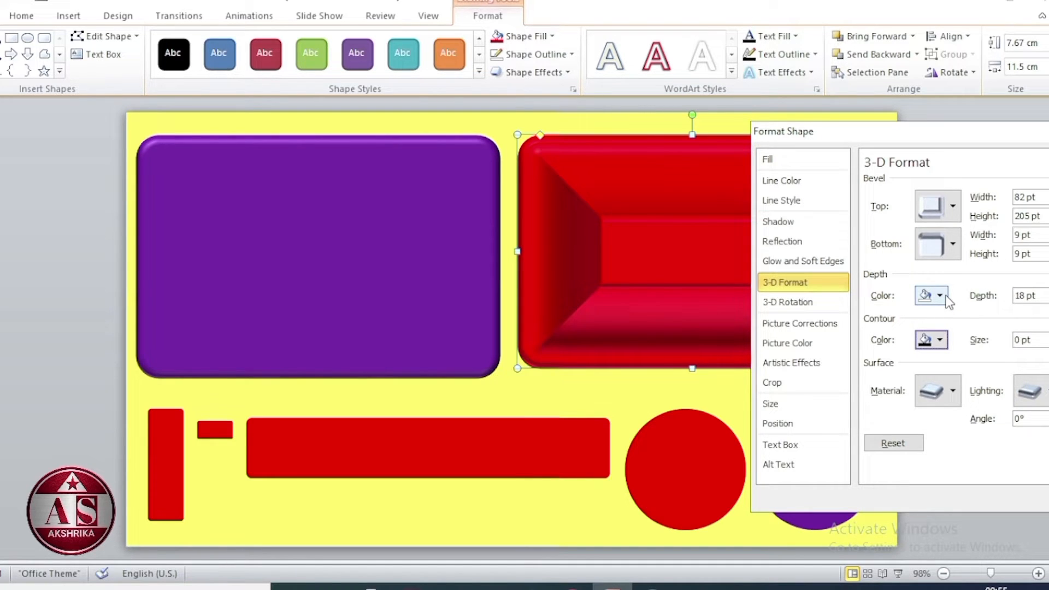
Add a 3-D bottom bevel to the narrow vertical red rectangle
{"action": "left_click", "coordinate": [158, 453]}
{"action": "left_click", "coordinate": [1008, 244]}
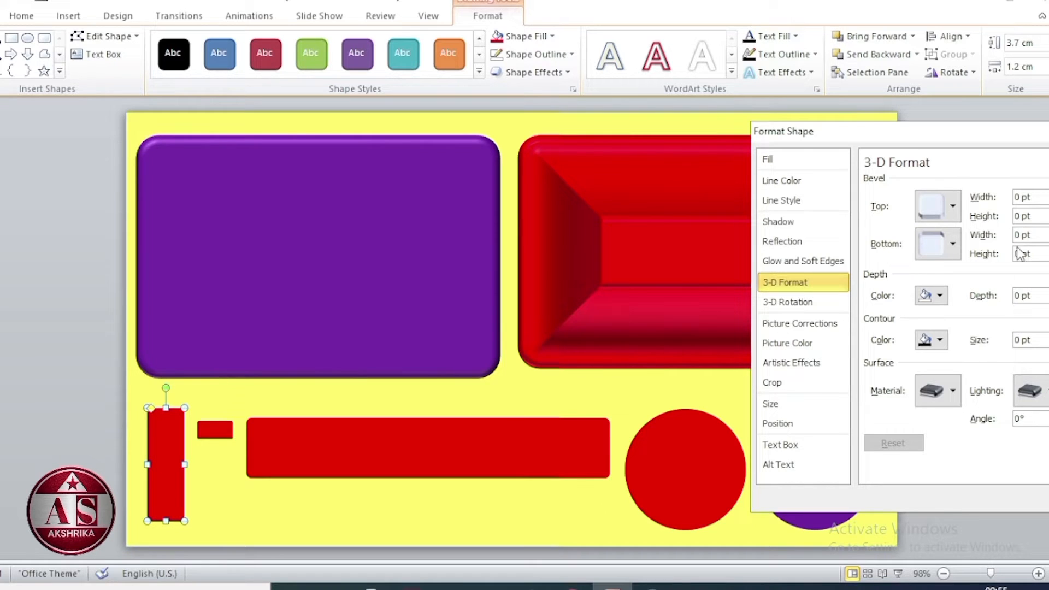
{"action": "type", "text": "915"}
{"action": "key", "text": "Tab"}
Set the small red rectangle's top bevel to 9 pt width and 30 pt height
{"action": "left_click", "coordinate": [215, 429]}
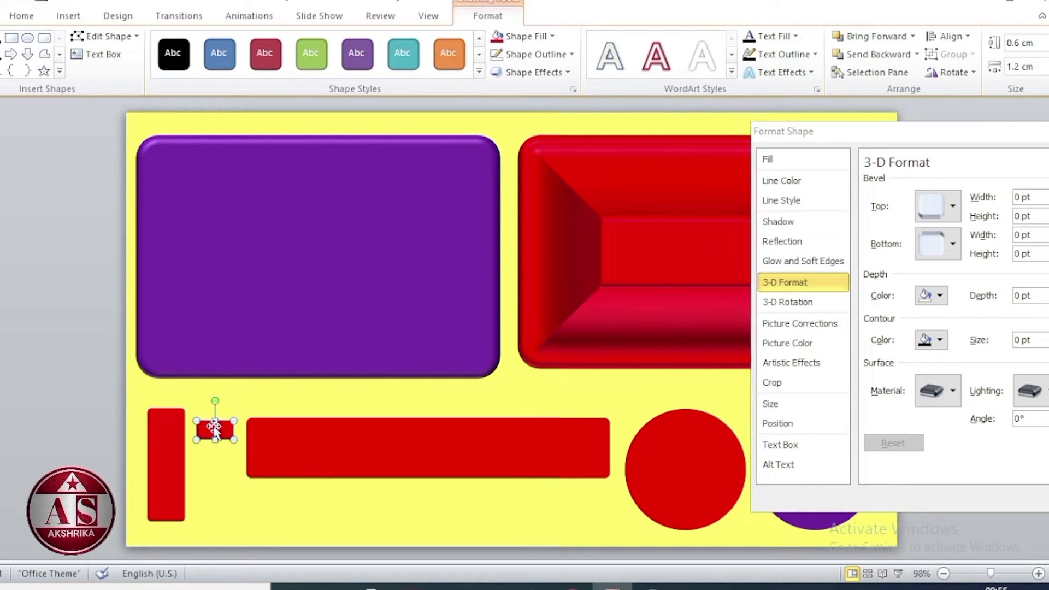
{"action": "left_click", "coordinate": [1028, 197]}
{"action": "double_click", "coordinate": [1025, 197]}
{"action": "type", "text": "9"}
{"action": "key", "text": "Tab"}
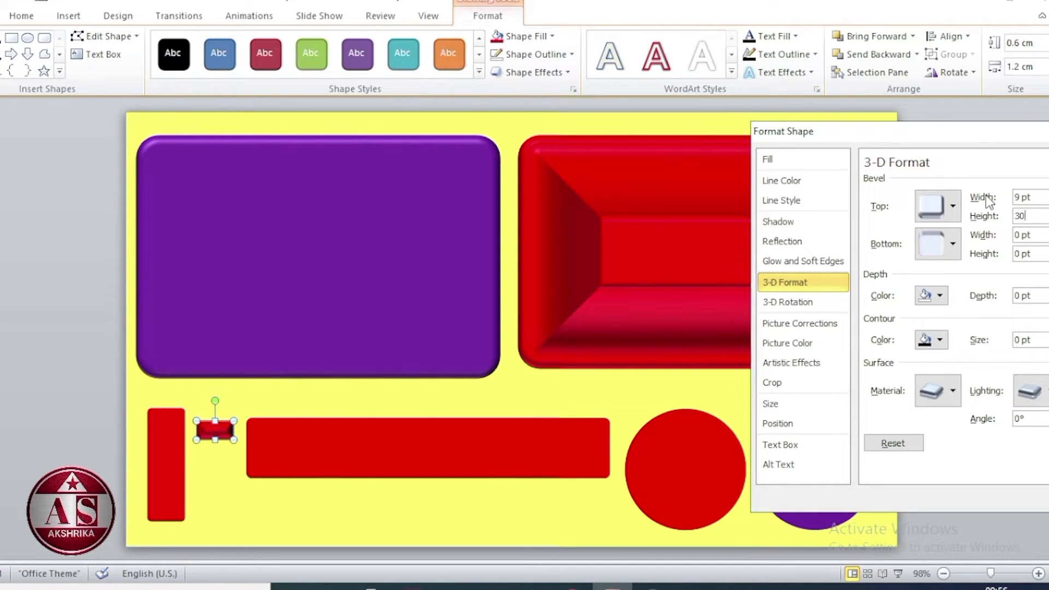
Set the long horizontal red bar's top bevel to 24 pt width and 39 pt height
{"action": "left_click", "coordinate": [362, 468]}
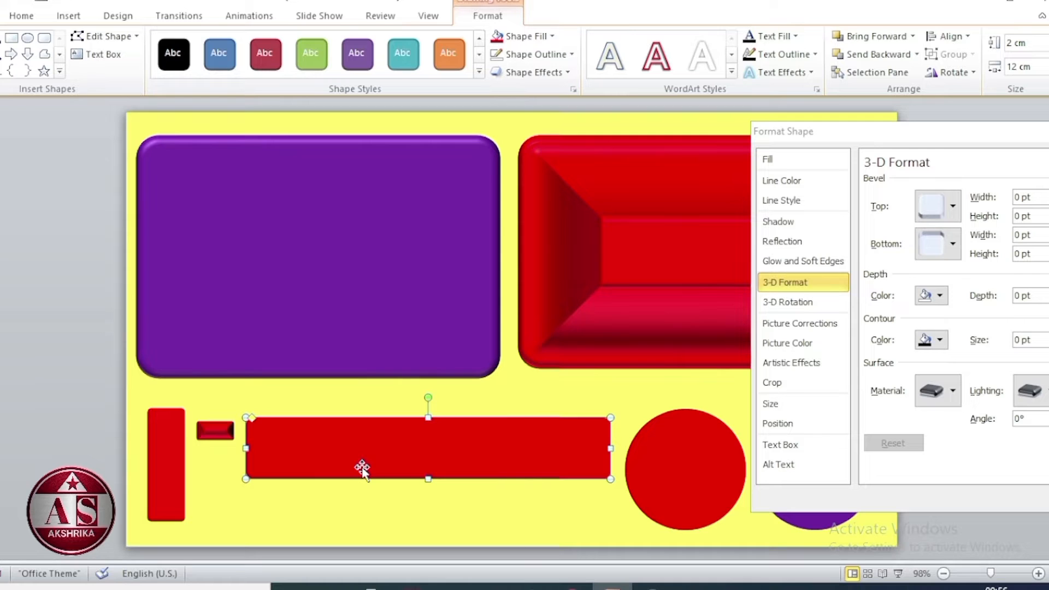
{"action": "left_click", "coordinate": [1020, 197]}
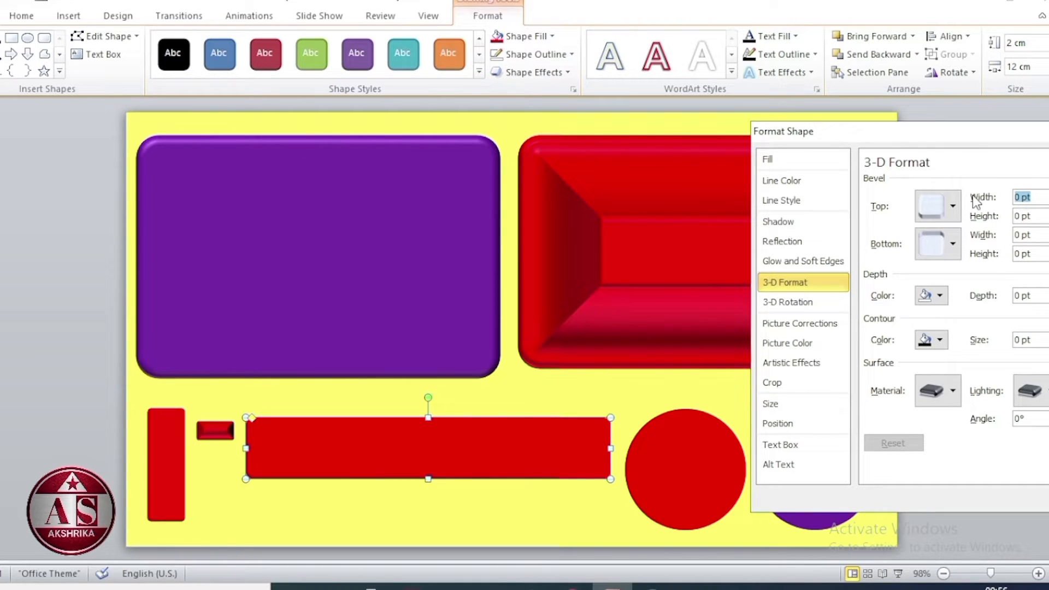
{"action": "type", "text": "24"}
{"action": "key", "text": "Tab"}
{"action": "type", "text": "39"}
{"action": "key", "text": "Tab"}
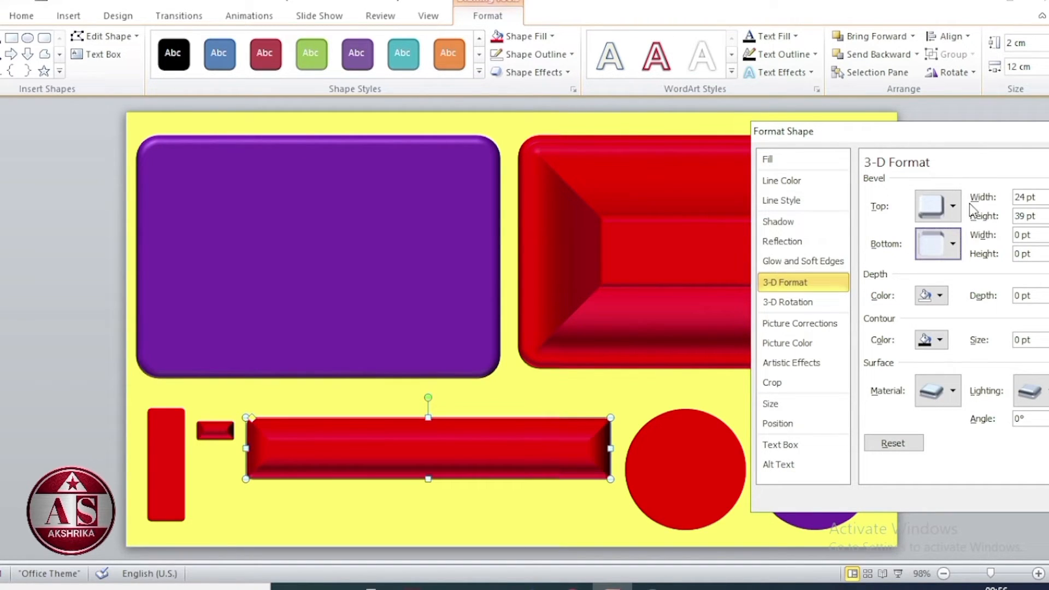
Set the long horizontal red bar's bottom bevel to 9 pt width and 9 pt height
{"action": "key", "text": "Tab"}
{"action": "type", "text": "9"}
{"action": "key", "text": "Tab"}
{"action": "type", "text": "9"}
{"action": "key", "text": "Tab"}
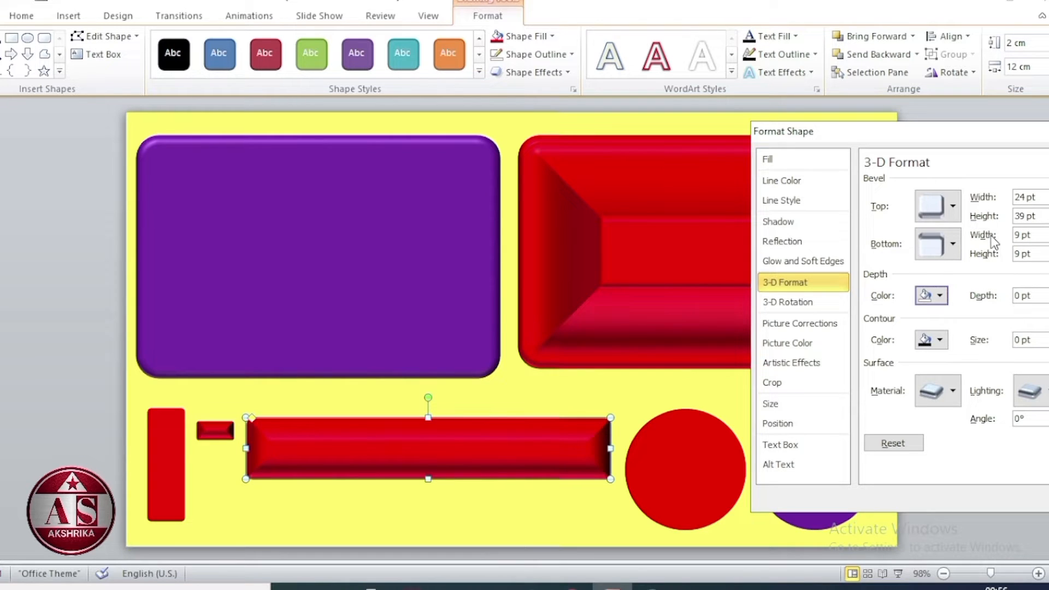
Set the red circle's top bevel to 41 pt width and 80 pt height
{"action": "left_click", "coordinate": [697, 465]}
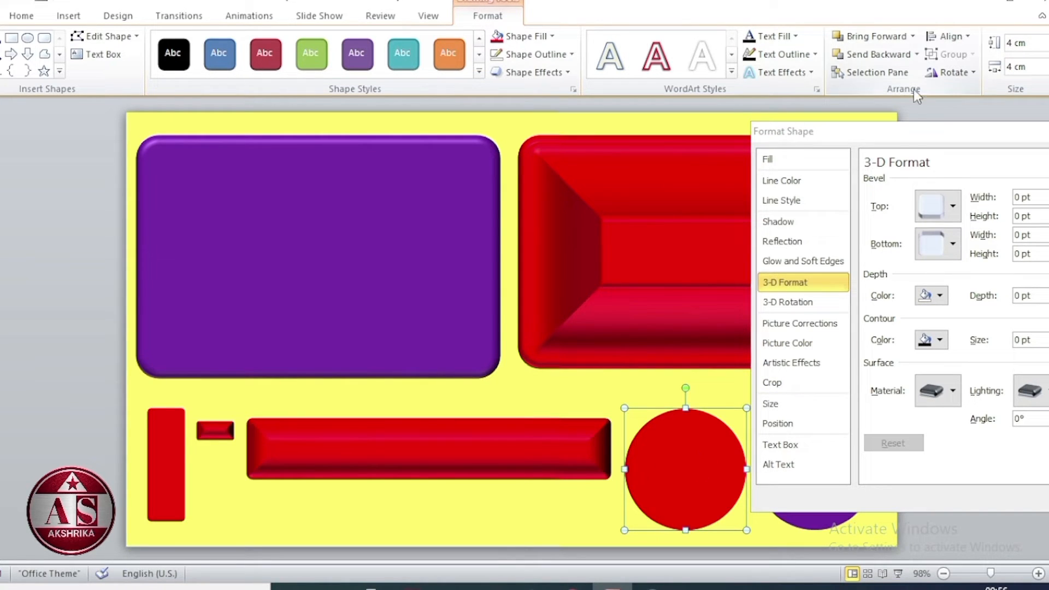
{"action": "left_click_drag", "start_coordinate": [839, 53], "coordinate": [834, 52]}
{"action": "left_click_drag", "start_coordinate": [972, 107], "coordinate": [861, 115]}
{"action": "type", "text": "41"}
{"action": "key", "text": "Tab"}
{"action": "type", "text": "8"}
{"action": "key", "text": "Tab"}
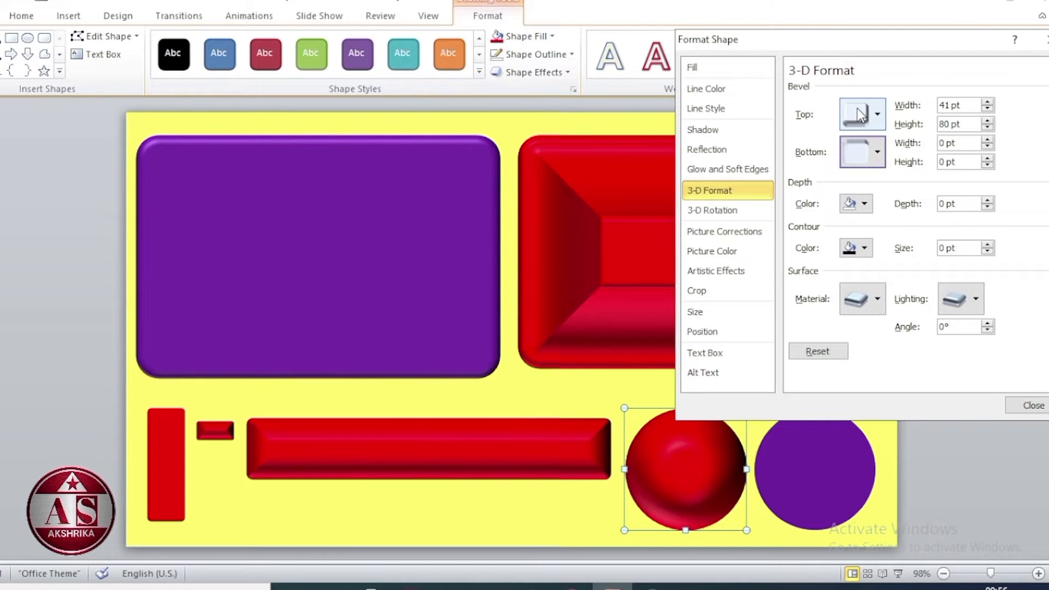
Set the purple circle's bottom bevel to 9 pt width and height, and its depth to 15 pt
{"action": "left_click", "coordinate": [835, 459]}
{"action": "left_click", "coordinate": [975, 144]}
{"action": "left_click_drag", "start_coordinate": [975, 144], "coordinate": [942, 144]}
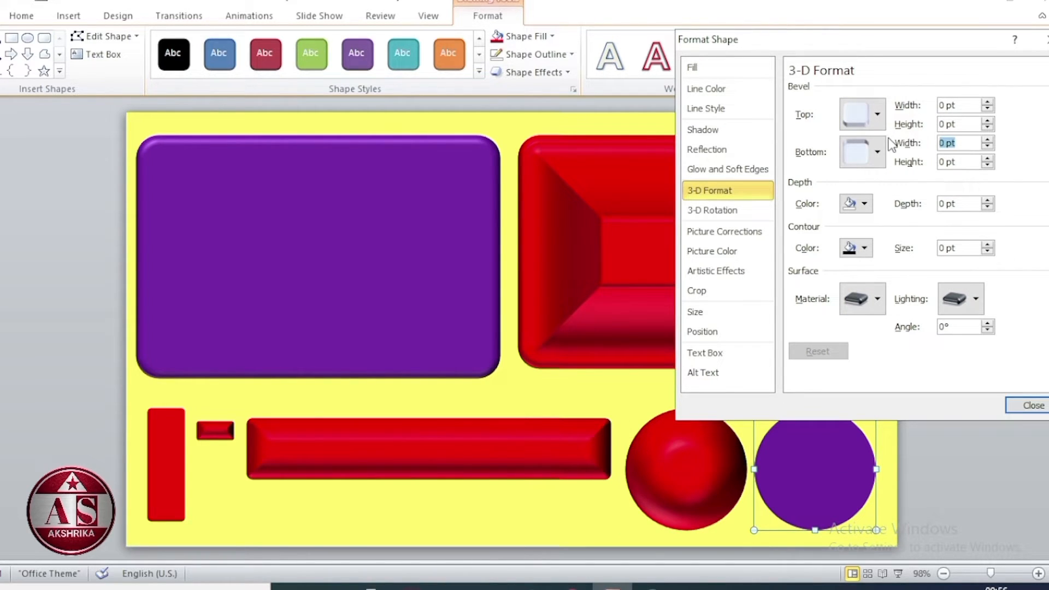
{"action": "type", "text": "9"}
{"action": "key", "text": "Tab"}
{"action": "type", "text": "9"}
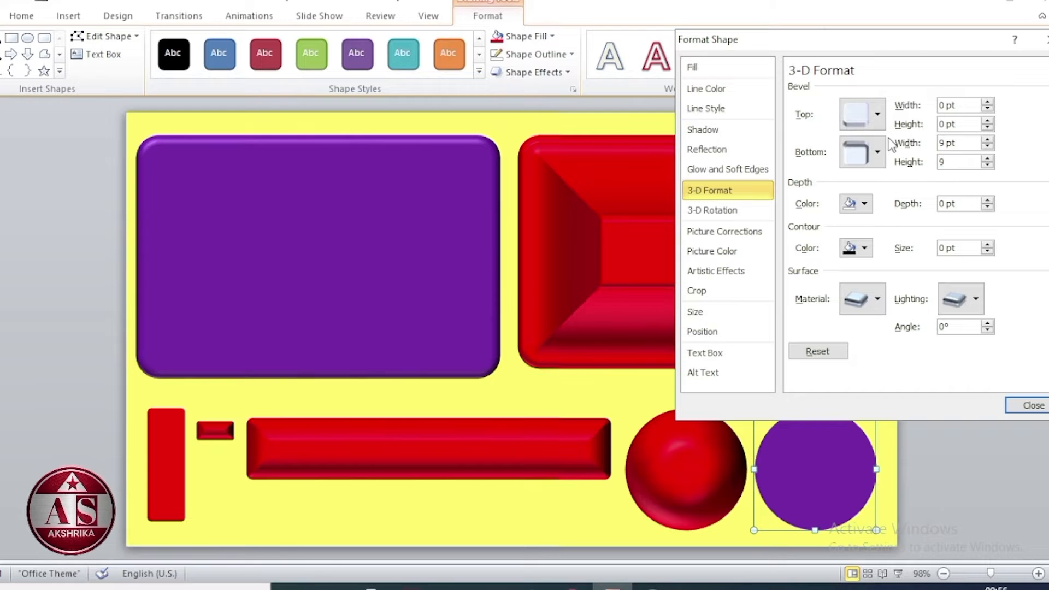
{"action": "type", "text": "15"}
{"action": "key", "text": "Tab"}
Change the large red rectangle's distance from ground in its 3-D rotation settings
{"action": "left_click_drag", "start_coordinate": [931, 39], "coordinate": [1048, 161]}
{"action": "left_click_drag", "start_coordinate": [992, 141], "coordinate": [980, 140]}
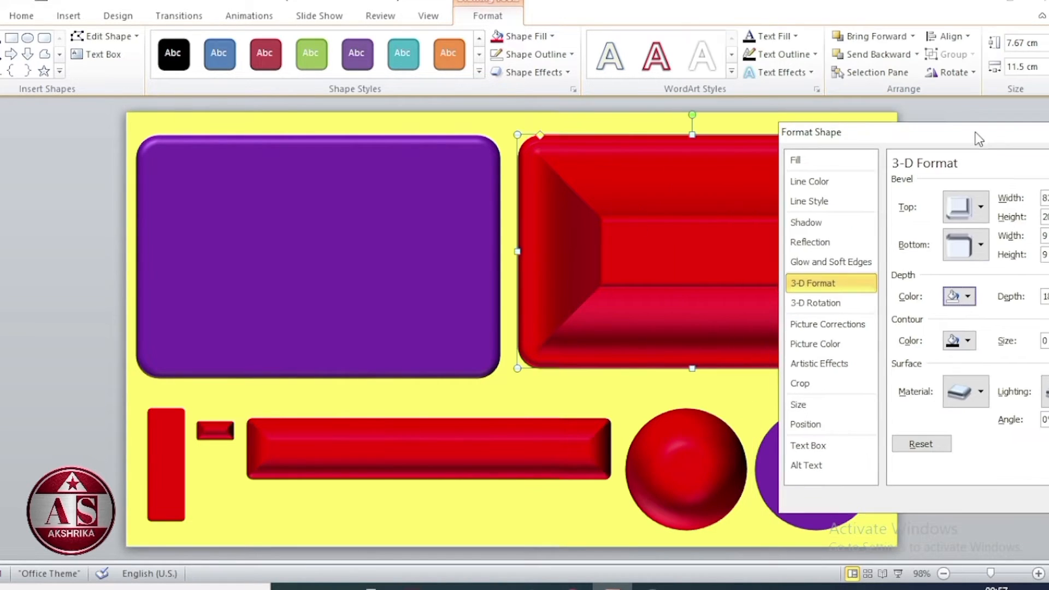
{"action": "left_click", "coordinate": [842, 304]}
{"action": "left_click_drag", "start_coordinate": [1022, 389], "coordinate": [983, 389]}
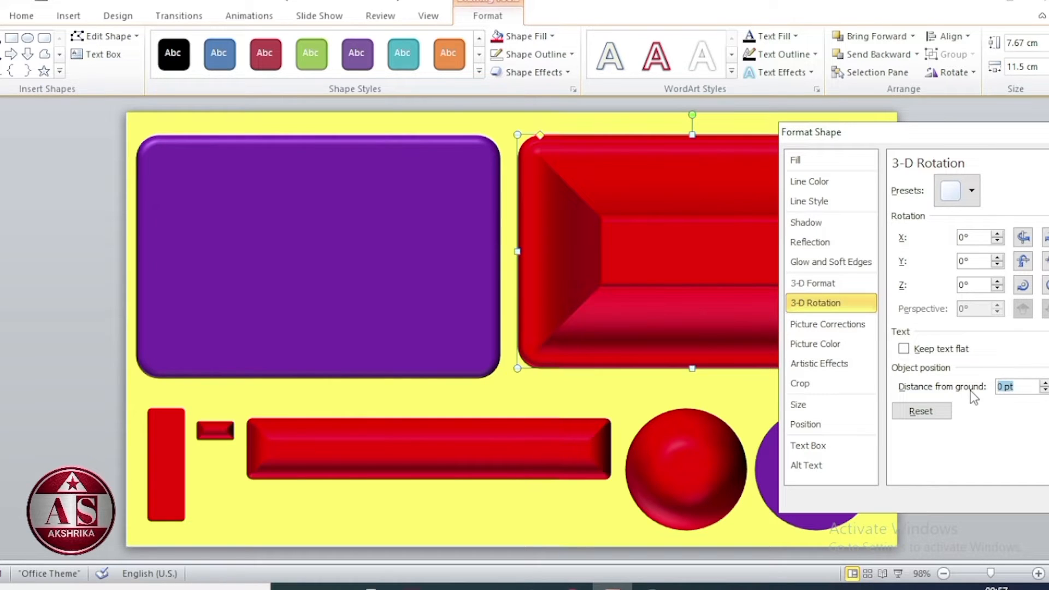
{"action": "key", "text": "Tab"}
Change the narrow vertical red rectangle's 3-D distance from ground
{"action": "left_click", "coordinate": [168, 478]}
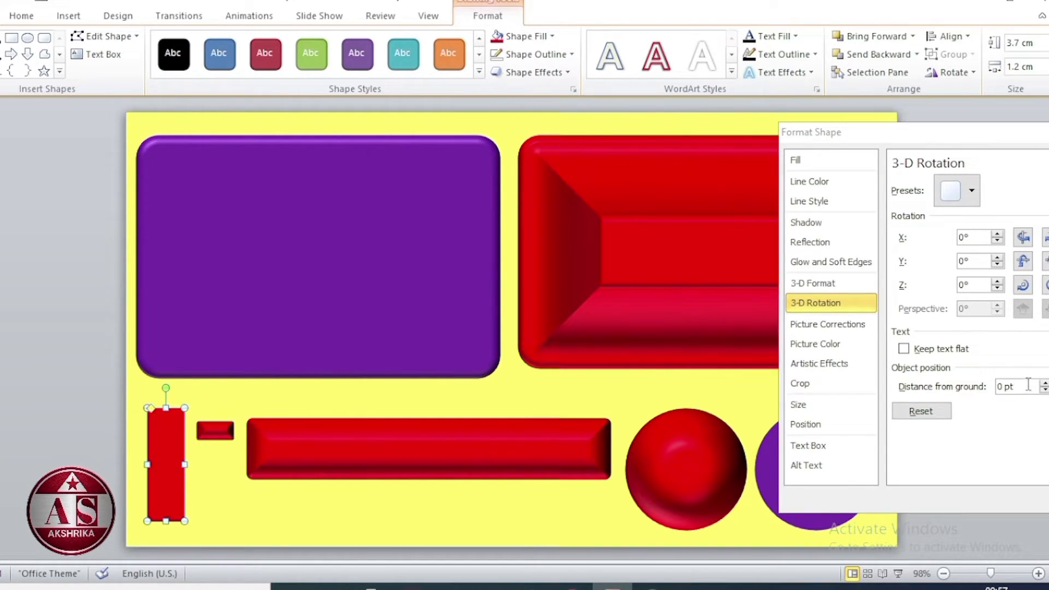
{"action": "left_click_drag", "start_coordinate": [1025, 387], "coordinate": [980, 391]}
{"action": "key", "text": "Tab"}
Set the small red rectangle's 3-D distance from ground to 254 pt
{"action": "left_click", "coordinate": [215, 431]}
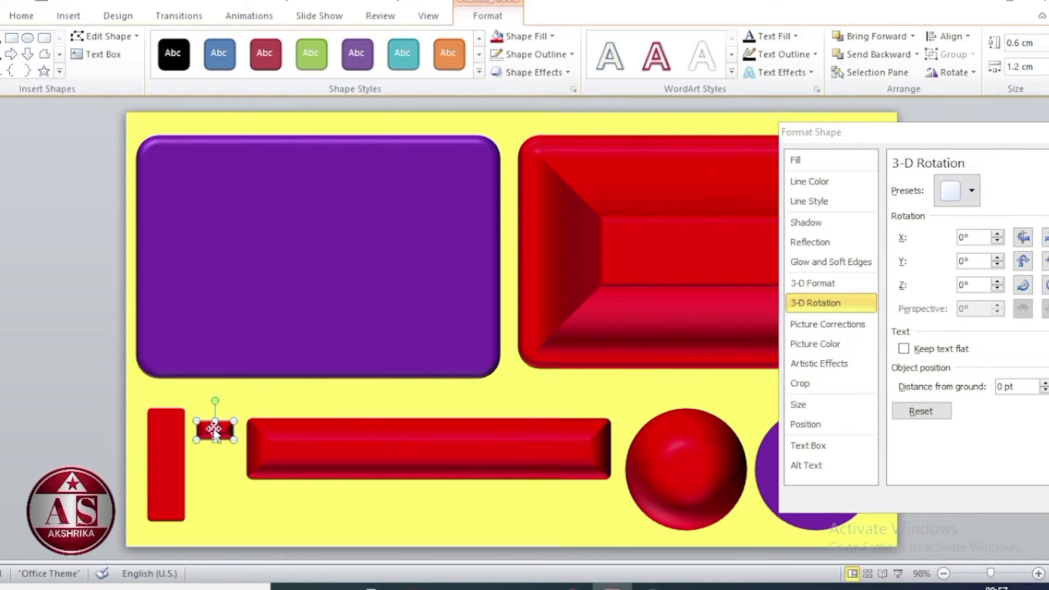
{"action": "left_click", "coordinate": [1018, 386]}
{"action": "left_click_drag", "start_coordinate": [1017, 386], "coordinate": [957, 392]}
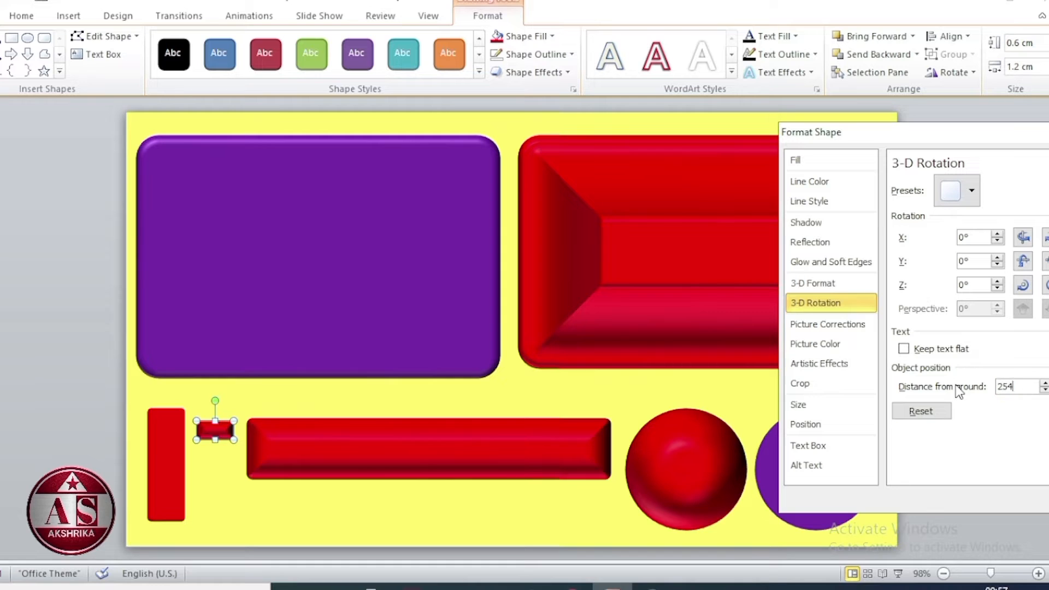
{"action": "key", "text": "Tab"}
Set the 3-D distance from ground of the long red bar and the red circle together to 275 pt
{"action": "left_click", "coordinate": [488, 462]}
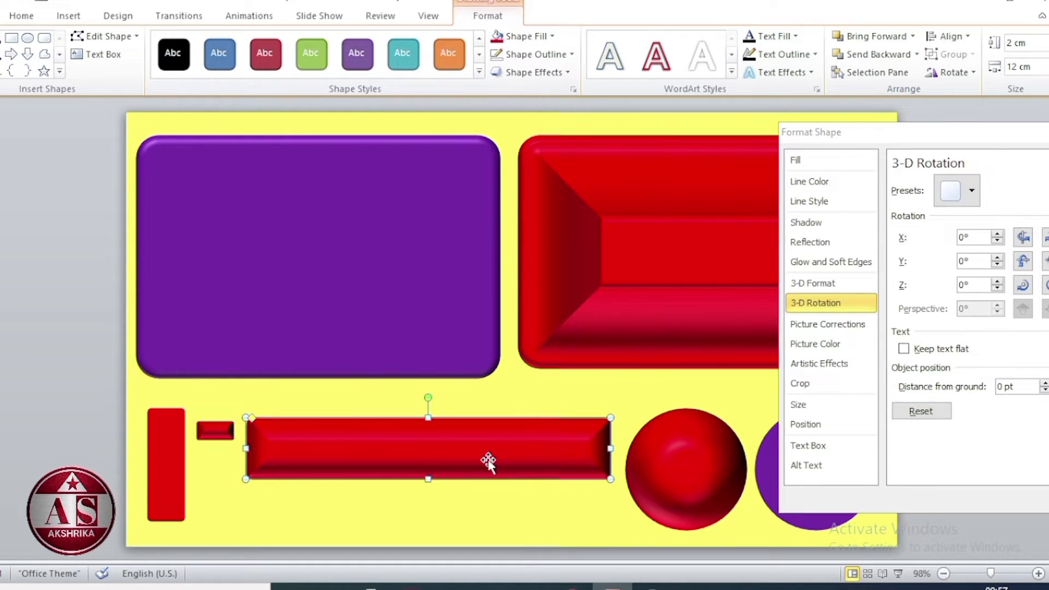
{"action": "left_click", "coordinate": [697, 474], "text": "shift"}
{"action": "left_click_drag", "start_coordinate": [1023, 384], "coordinate": [970, 391]}
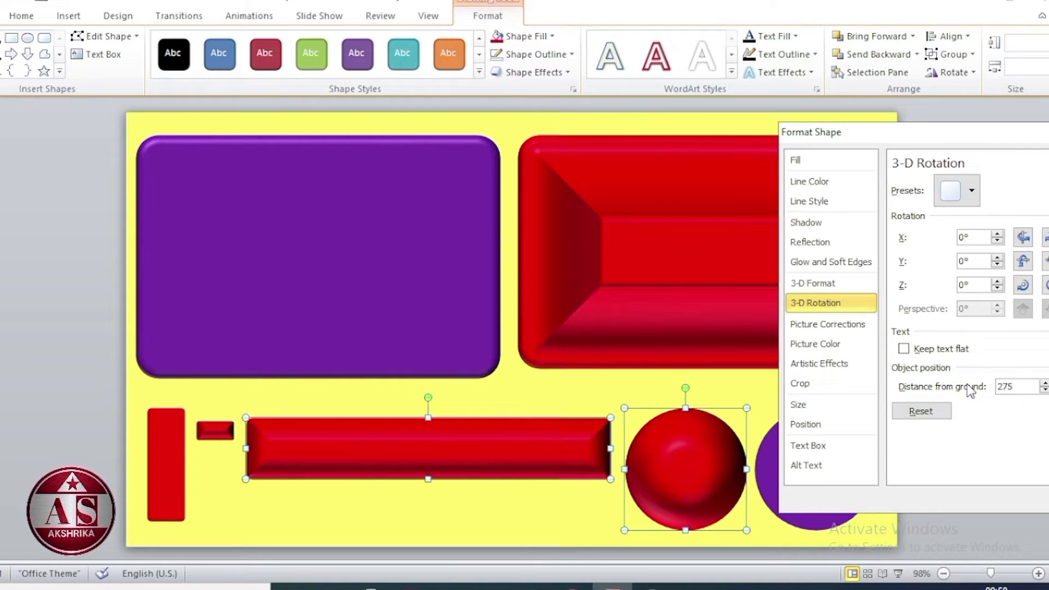
Set the purple circle's 3-D distance from ground to 195 pt
{"action": "left_click", "coordinate": [823, 522]}
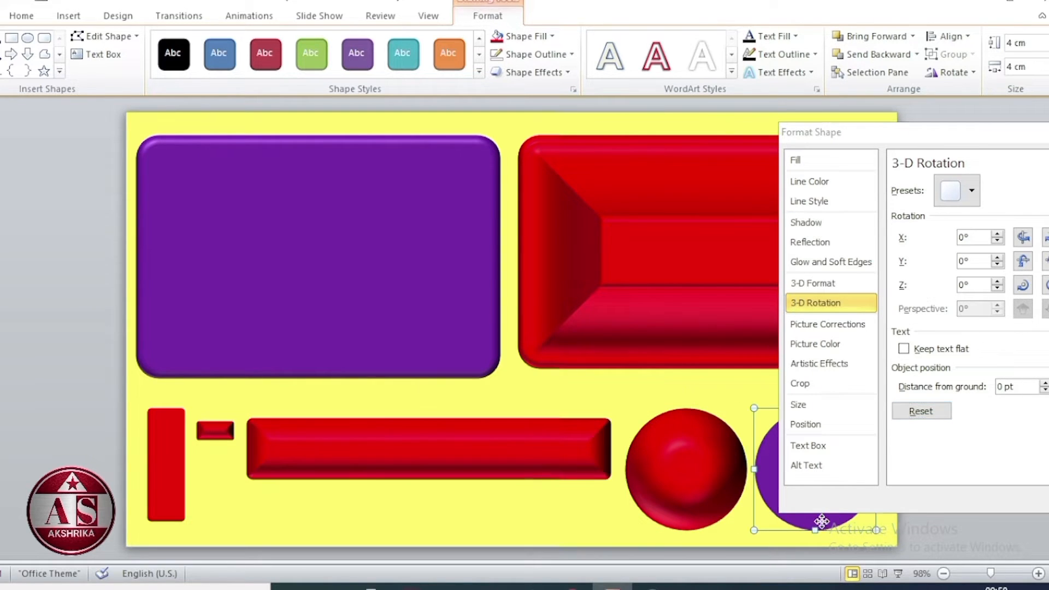
{"action": "left_click_drag", "start_coordinate": [973, 133], "coordinate": [929, 58]}
{"action": "left_click_drag", "start_coordinate": [977, 312], "coordinate": [945, 315]}
{"action": "type", "text": "195"}
{"action": "key", "text": "Tab"}
{"action": "left_click_drag", "start_coordinate": [973, 58], "coordinate": [817, 48]}
Align the large purple and large red rectangles with each other by both centre and middle
{"action": "left_click", "coordinate": [275, 249]}
{"action": "left_click", "coordinate": [655, 253], "text": "ctrl"}
{"action": "left_click", "coordinate": [973, 45]}
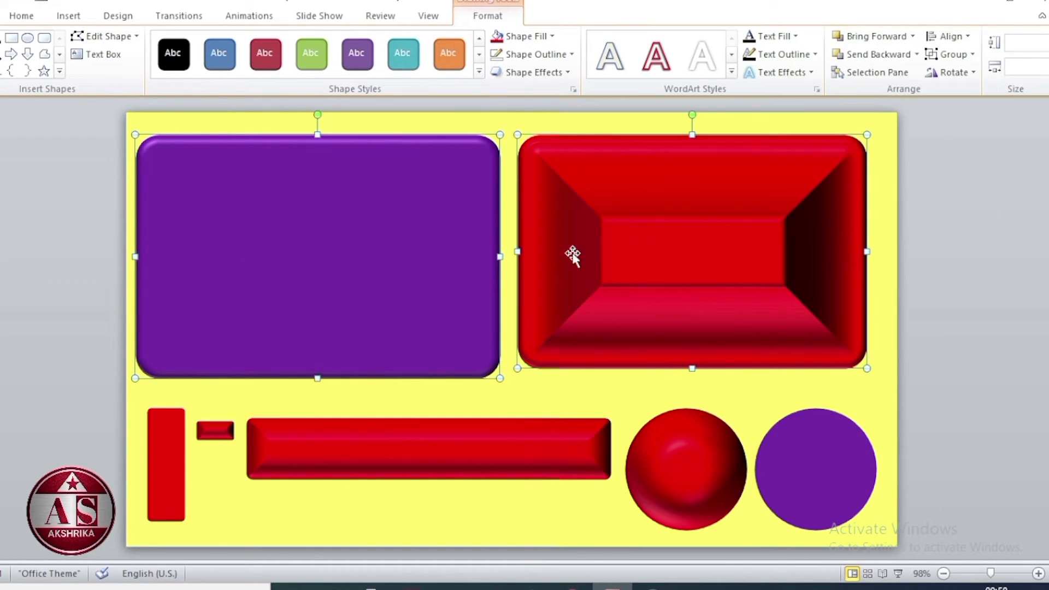
{"action": "left_click", "coordinate": [947, 36]}
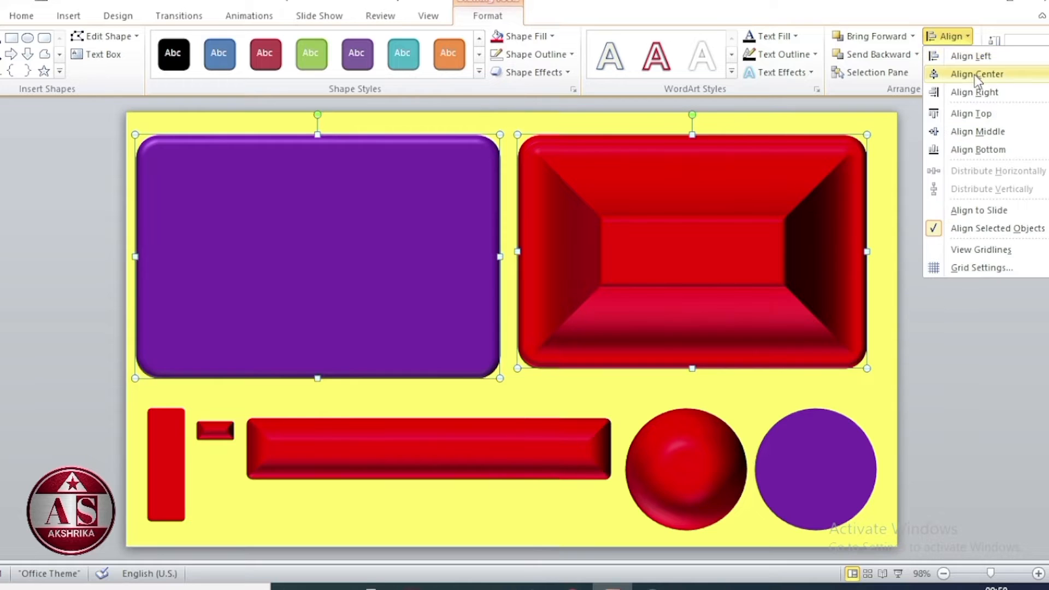
{"action": "left_click", "coordinate": [976, 74]}
{"action": "left_click", "coordinate": [957, 30]}
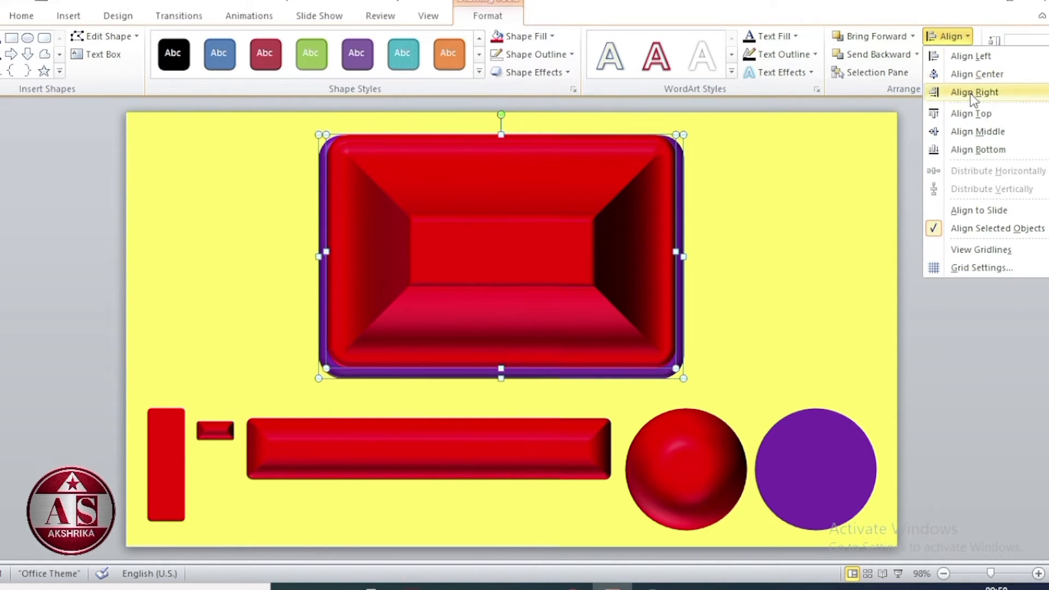
{"action": "left_click", "coordinate": [973, 131]}
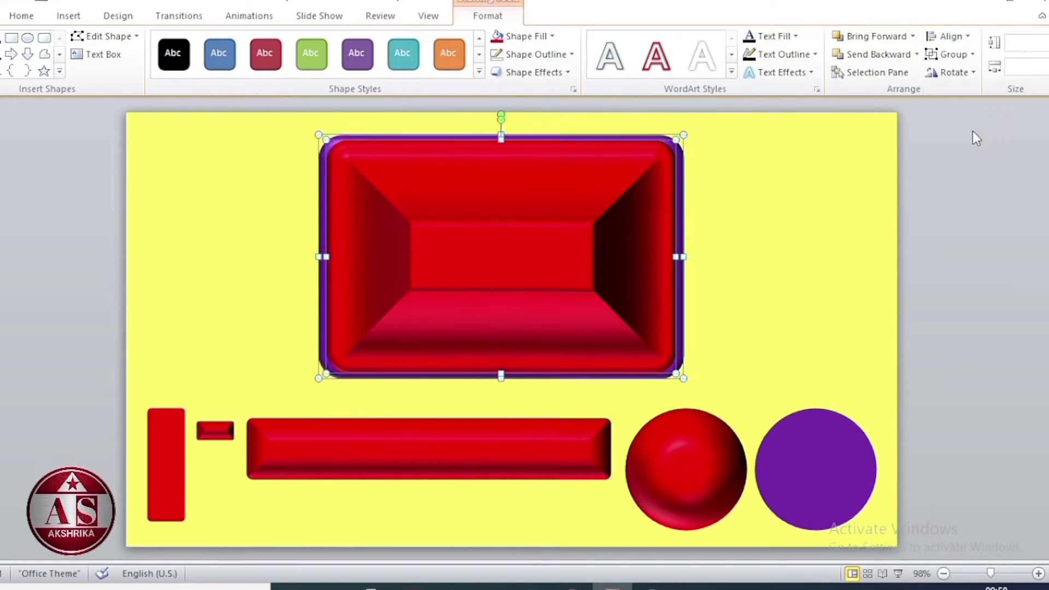
Duplicate the small red rectangle and place one copy at each end of the narrow vertical red rectangle
{"action": "left_click", "coordinate": [214, 431]}
{"action": "key", "text": "ctrl+d"}
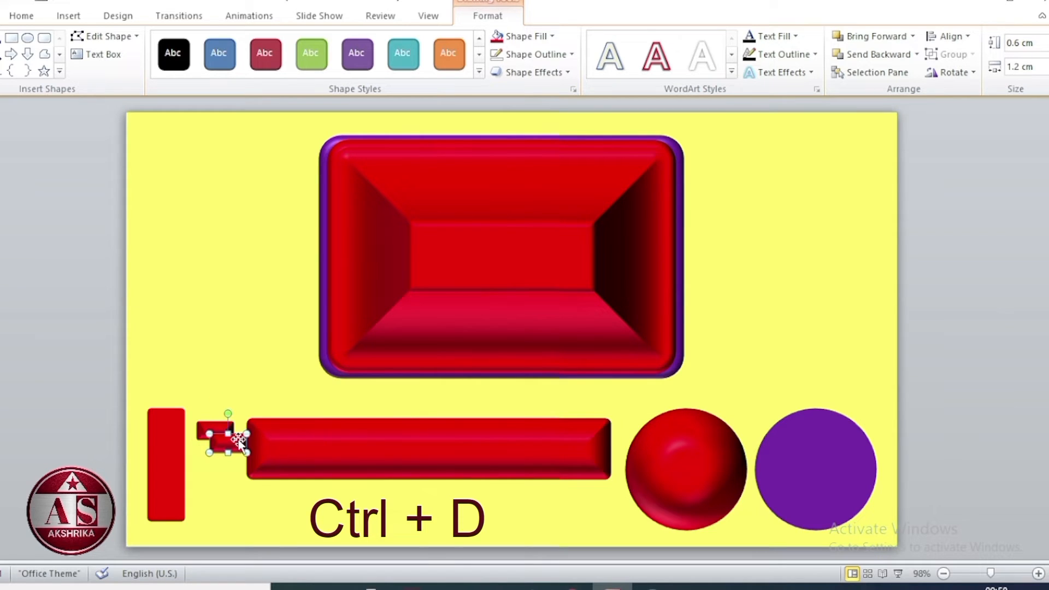
{"action": "left_click_drag", "start_coordinate": [235, 441], "coordinate": [222, 458]}
{"action": "left_click_drag", "start_coordinate": [214, 460], "coordinate": [164, 512]}
{"action": "left_click_drag", "start_coordinate": [213, 434], "coordinate": [166, 421]}
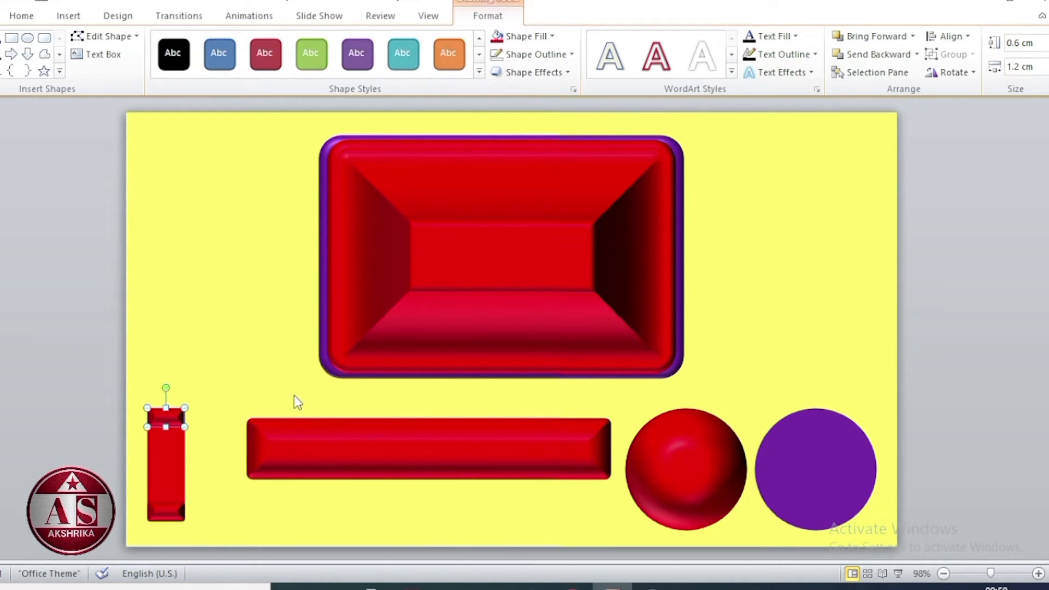
{"action": "left_click", "coordinate": [247, 388]}
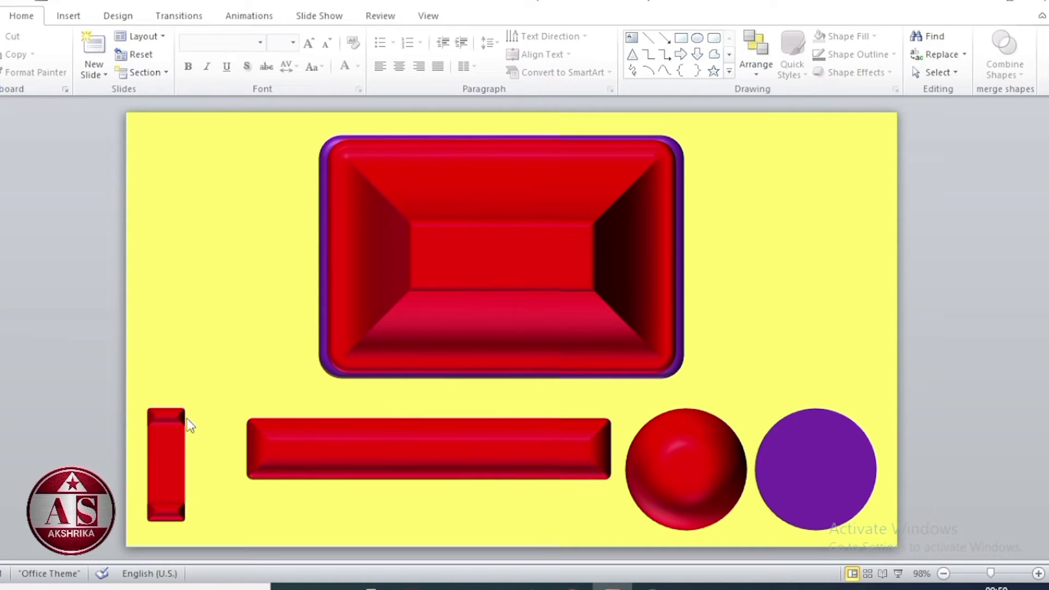
Centre-align the narrow vertical rectangle with its two small end pieces and group the three shapes
{"action": "left_click", "coordinate": [166, 418]}
{"action": "left_click", "coordinate": [162, 462], "text": "shift"}
{"action": "left_click", "coordinate": [168, 512], "text": "shift"}
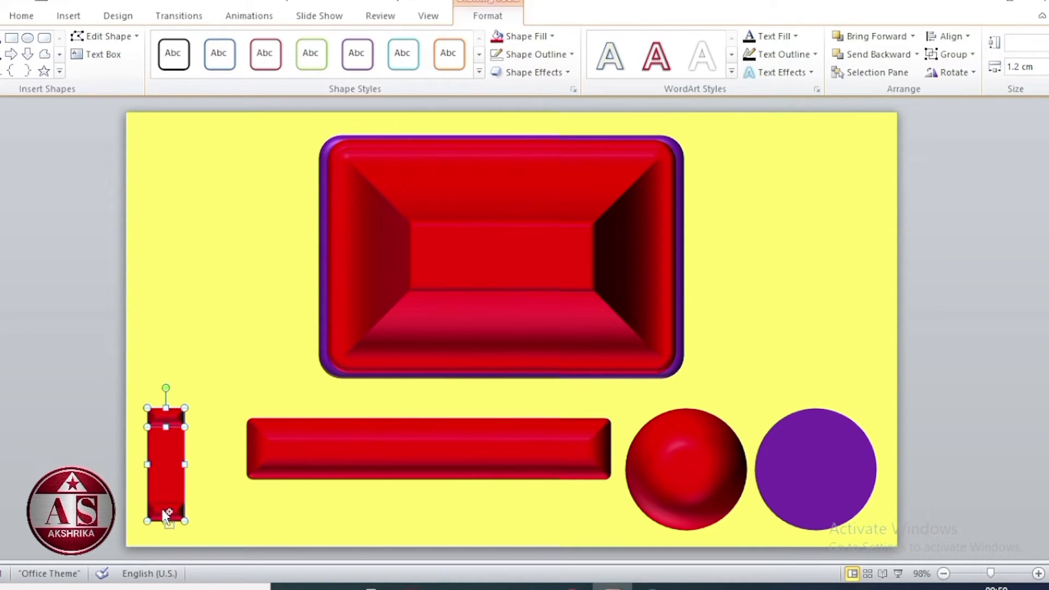
{"action": "left_click", "coordinate": [948, 36]}
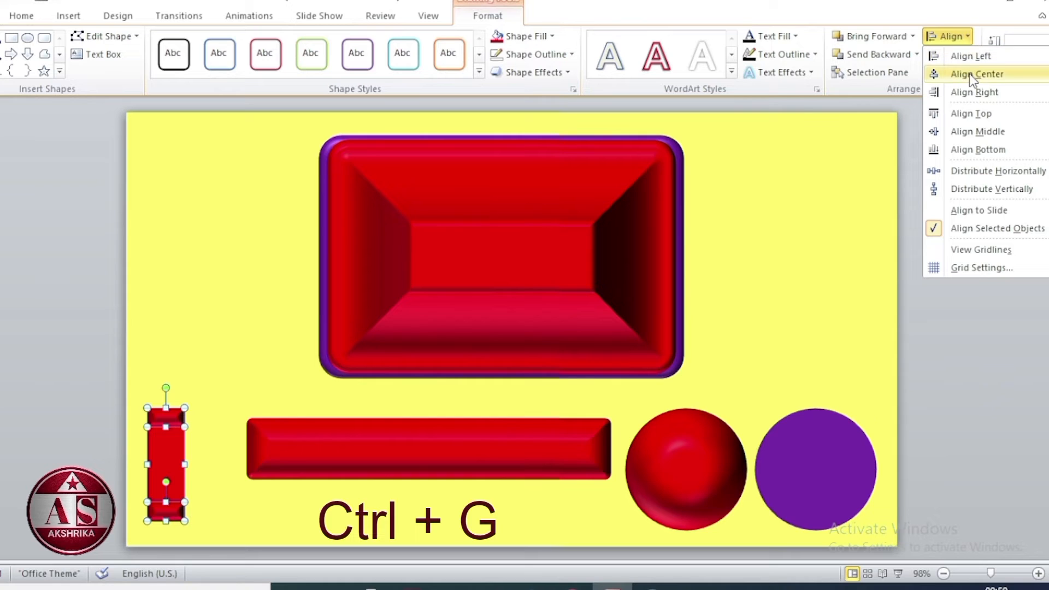
{"action": "left_click", "coordinate": [969, 73]}
{"action": "key", "text": "ctrl+g"}
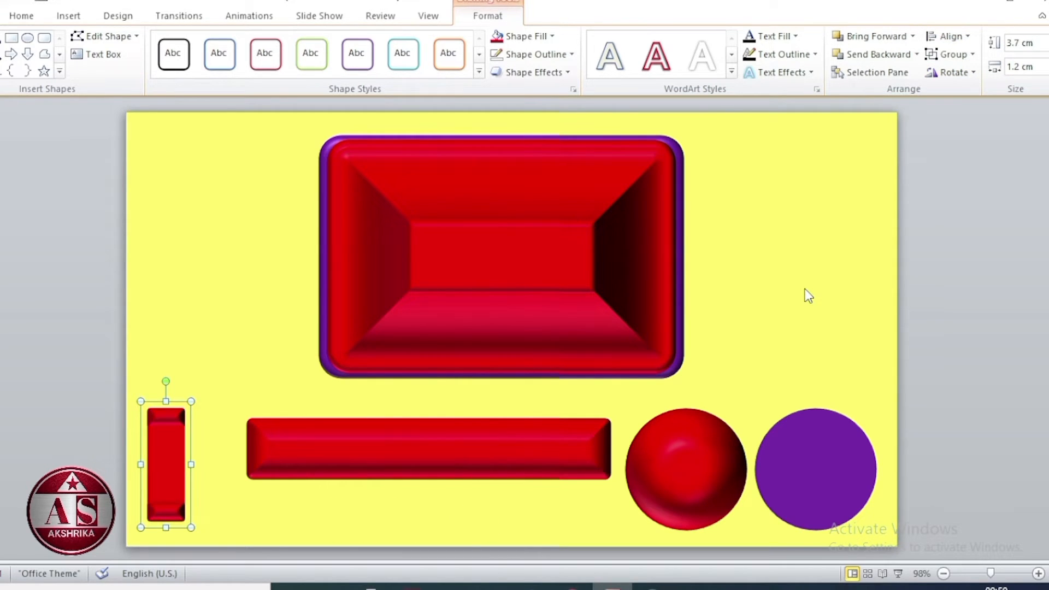
Duplicate the narrow vertical group and place the two copies over the left and right sides of the large red rectangle
{"action": "key", "text": "ctrl+d"}
{"action": "left_click_drag", "start_coordinate": [174, 471], "coordinate": [616, 255]}
{"action": "left_click", "coordinate": [174, 467]}
{"action": "left_click_drag", "start_coordinate": [174, 467], "coordinate": [398, 259]}
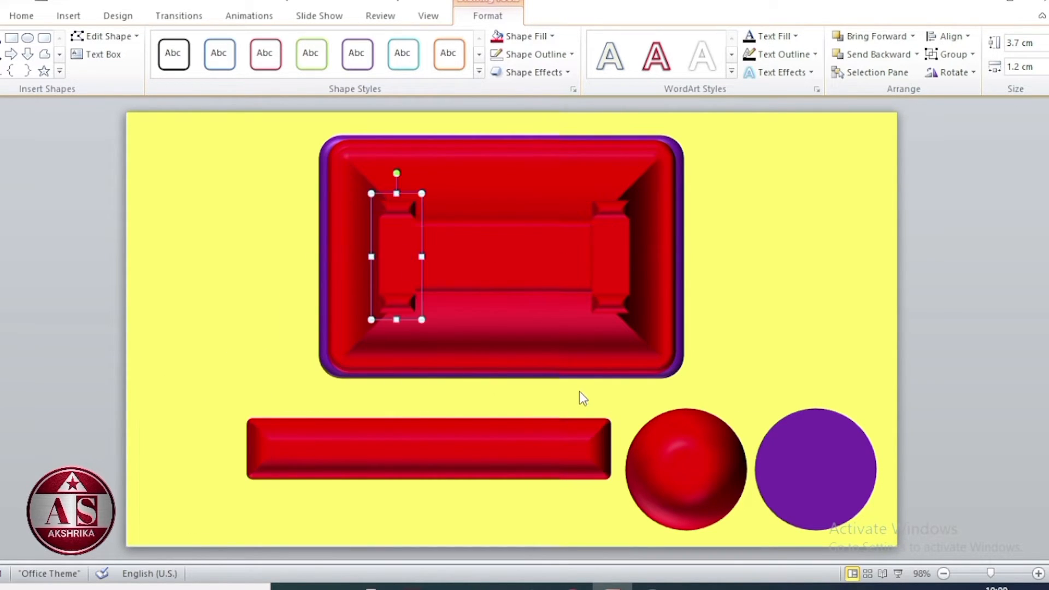
Group the stacked large rectangles together with the two narrow vertical groups on them
{"action": "left_click", "coordinate": [965, 261]}
{"action": "left_click_drag", "start_coordinate": [258, 124], "coordinate": [712, 395]}
{"action": "key", "text": "ctrl+g"}
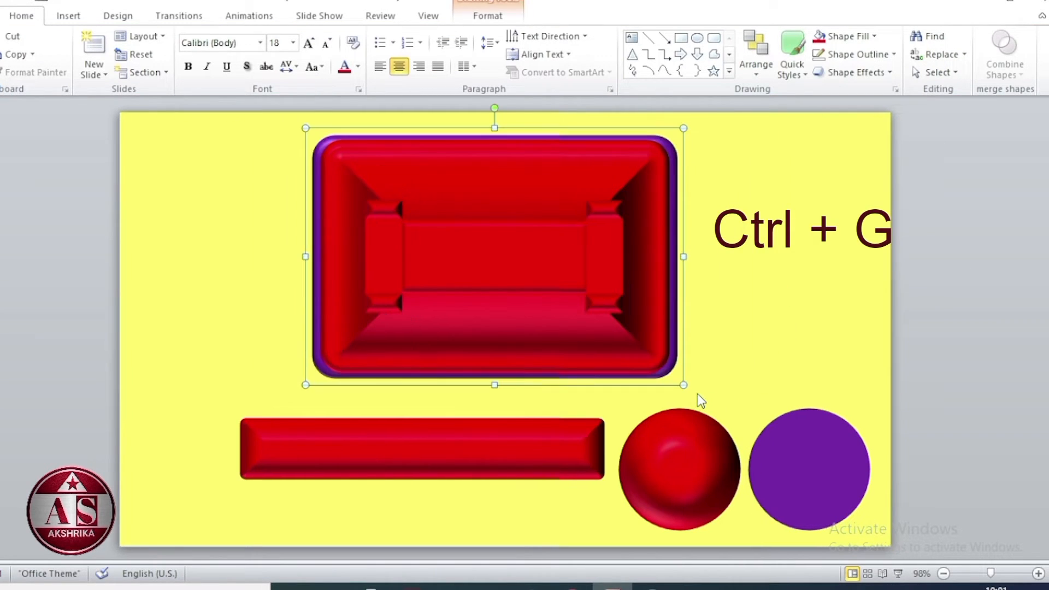
Centre-align the red and purple circles so they overlap, and group them
{"action": "left_click", "coordinate": [831, 467]}
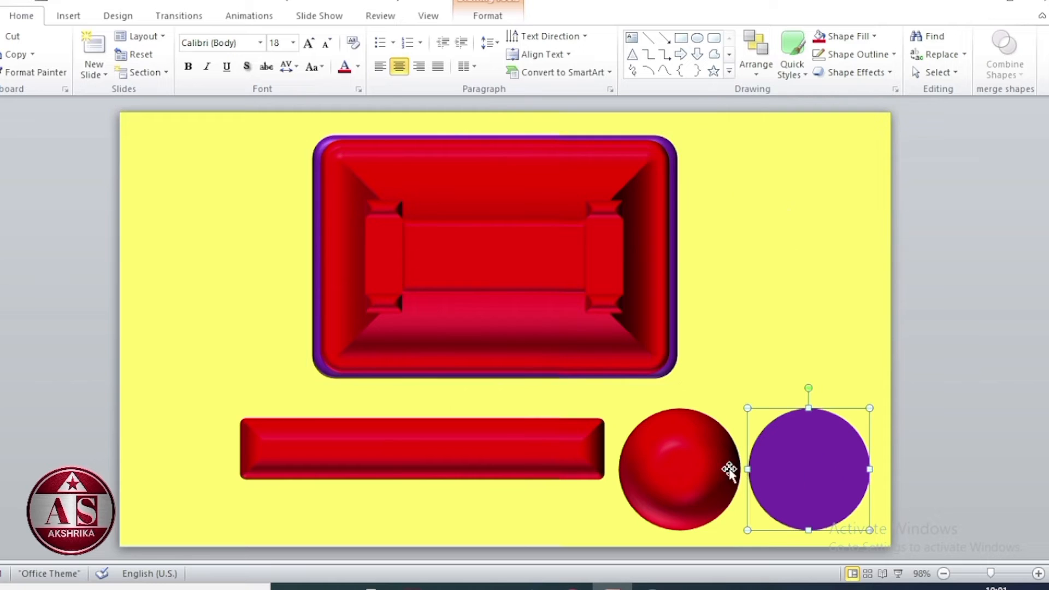
{"action": "left_click", "coordinate": [684, 473], "text": "shift"}
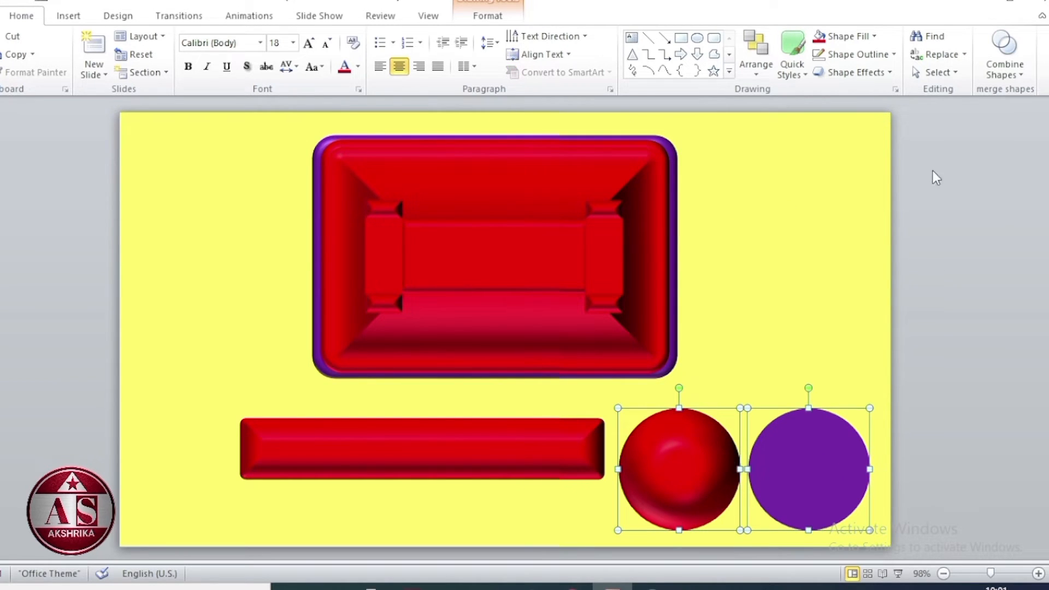
{"action": "left_click", "coordinate": [487, 15]}
{"action": "left_click", "coordinate": [948, 36]}
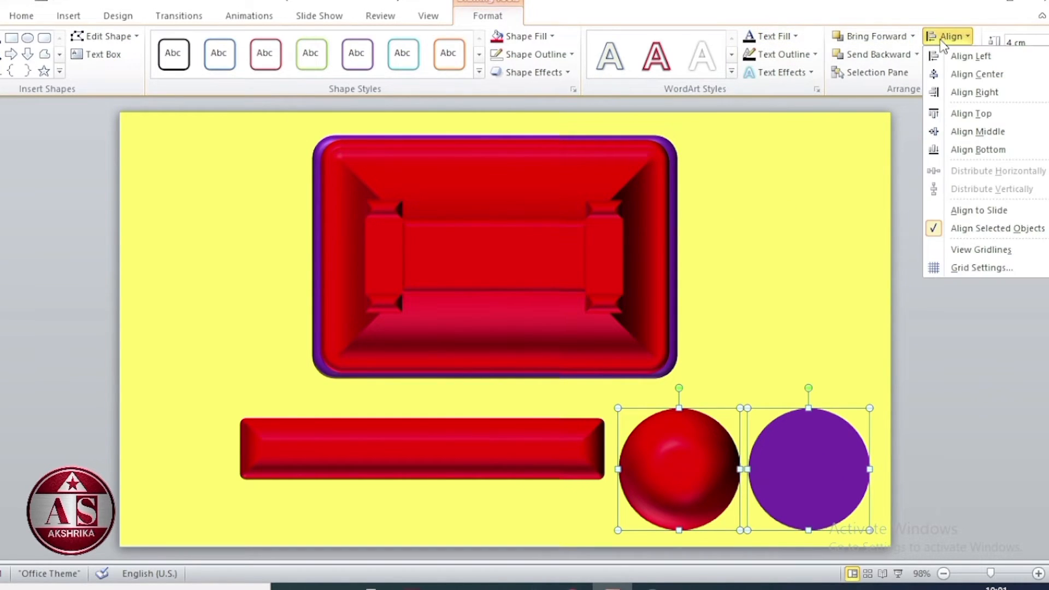
{"action": "left_click", "coordinate": [965, 73]}
{"action": "left_click", "coordinate": [948, 36]}
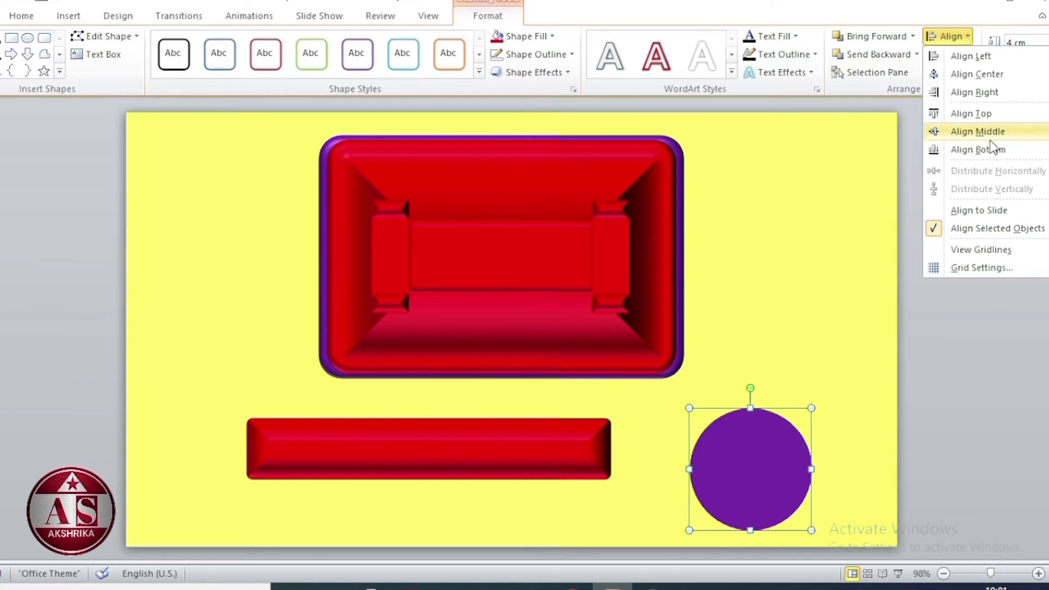
{"action": "key", "text": "ctrl+g"}
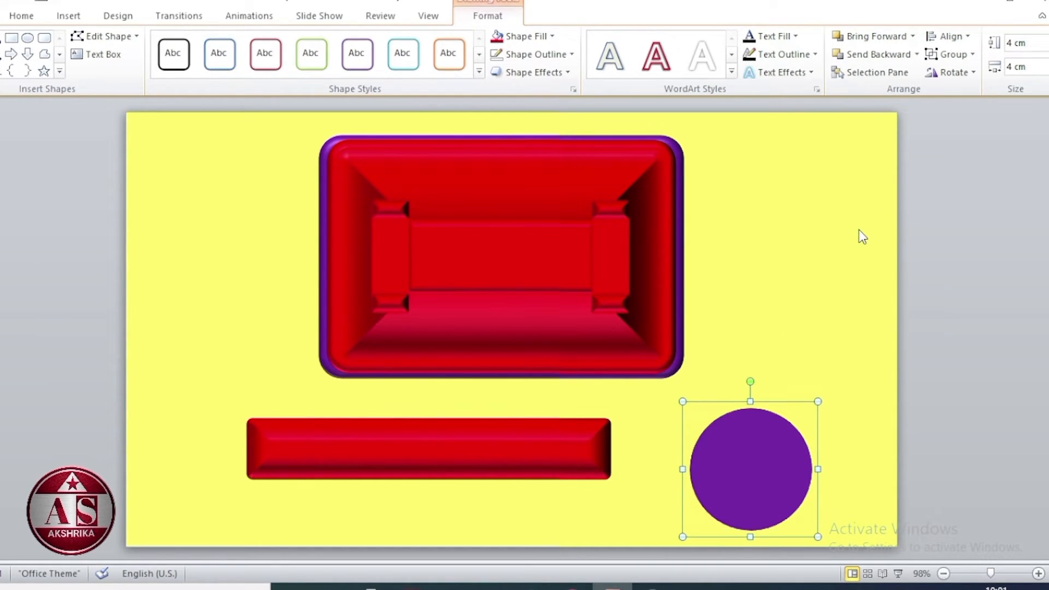
Duplicate the circle group and place one copy over each end of the long red bar
{"action": "key", "text": "ctrl+d"}
{"action": "left_click_drag", "start_coordinate": [787, 473], "coordinate": [877, 464]}
{"action": "left_click", "coordinate": [735, 468]}
{"action": "left_click_drag", "start_coordinate": [735, 468], "coordinate": [243, 445]}
{"action": "left_click_drag", "start_coordinate": [865, 462], "coordinate": [603, 454]}
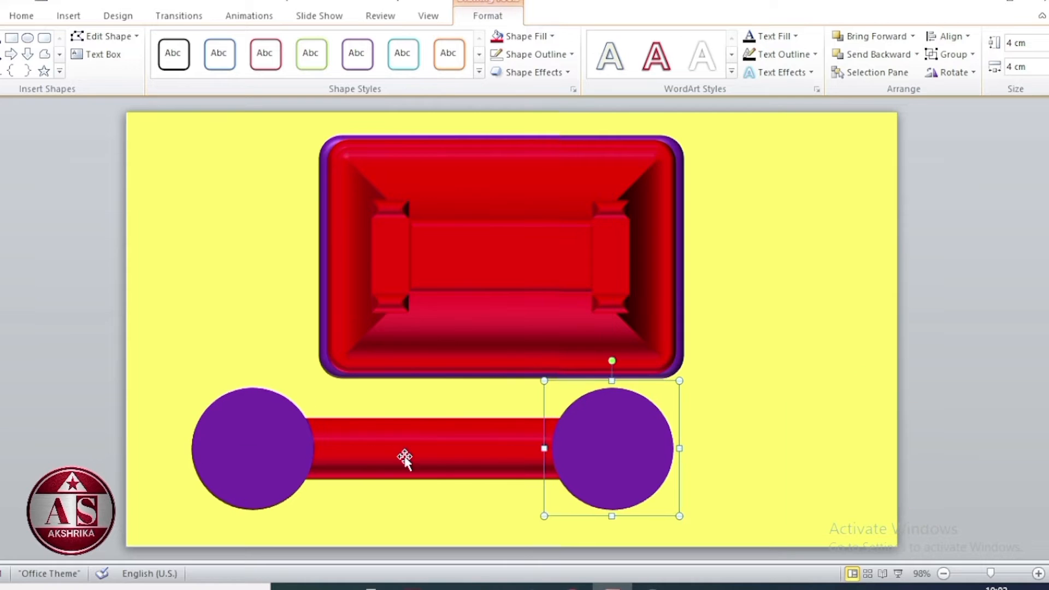
Group the long red bar with the circle groups at its two ends
{"action": "left_click", "coordinate": [431, 461], "text": "shift"}
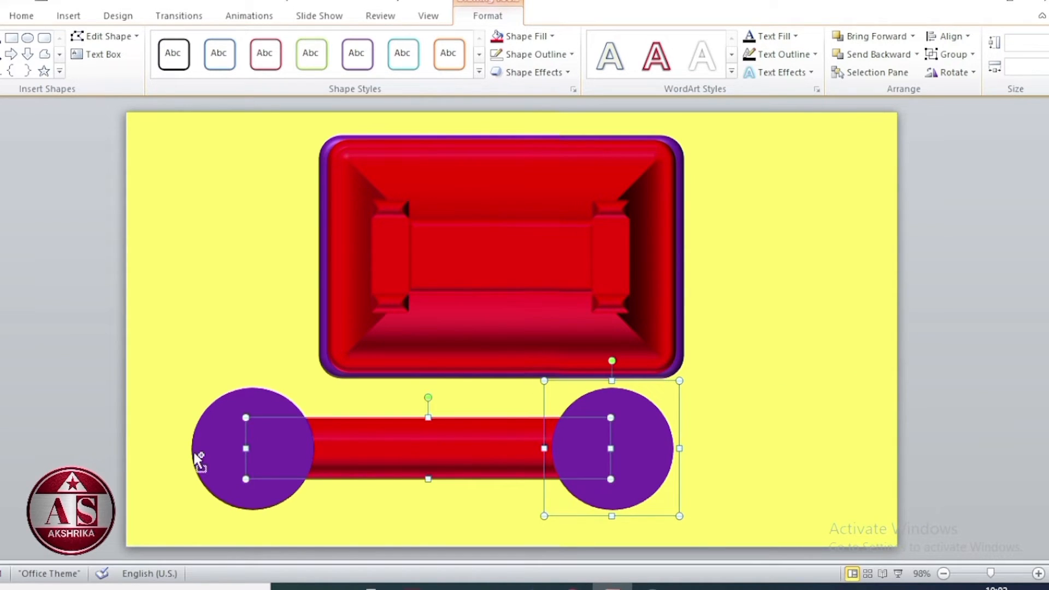
{"action": "left_click", "coordinate": [213, 450], "text": "shift"}
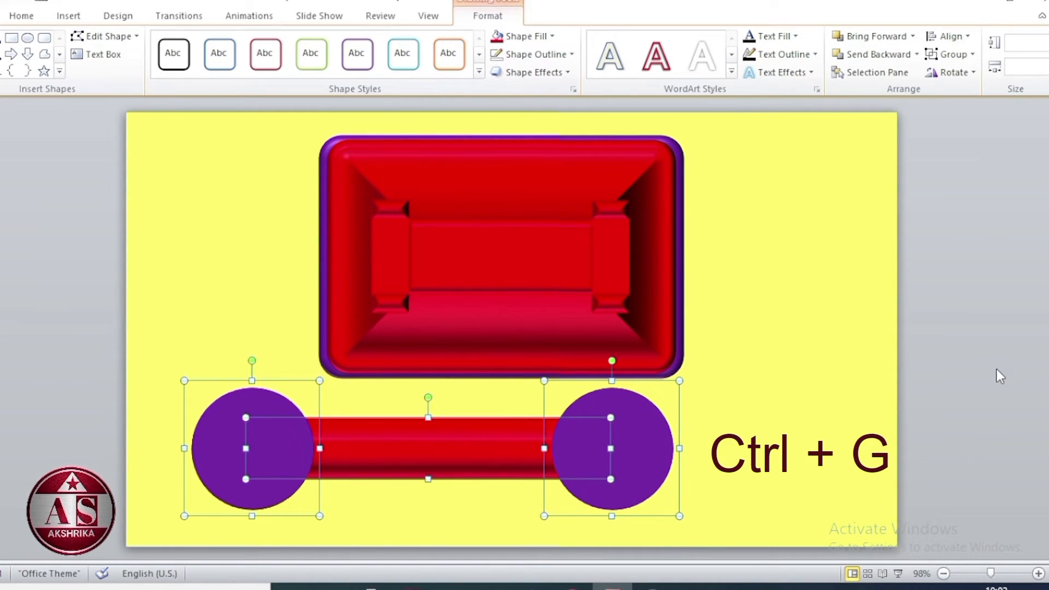
{"action": "key", "text": "ctrl+g"}
Align the bar group and the rectangle group with each other by both centre and middle
{"action": "key", "text": "ctrl+a"}
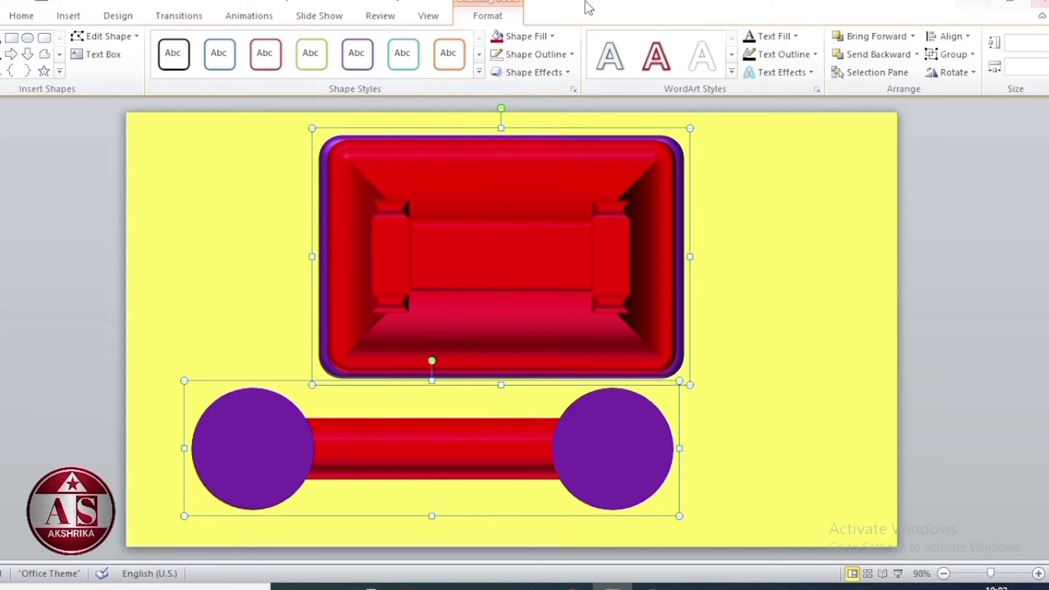
{"action": "left_click", "coordinate": [961, 37]}
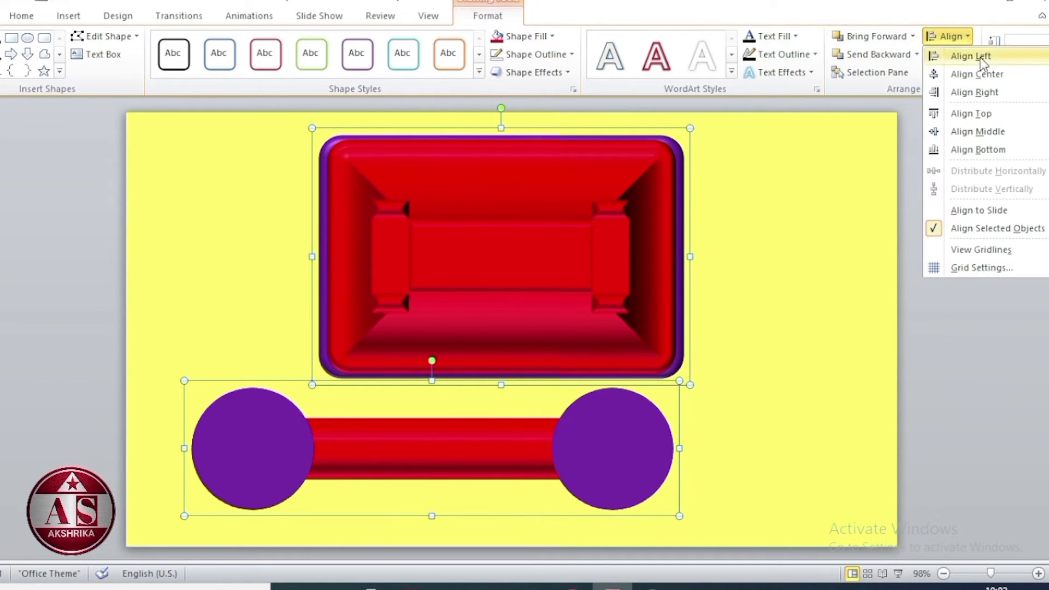
{"action": "left_click", "coordinate": [954, 71]}
{"action": "left_click", "coordinate": [959, 37]}
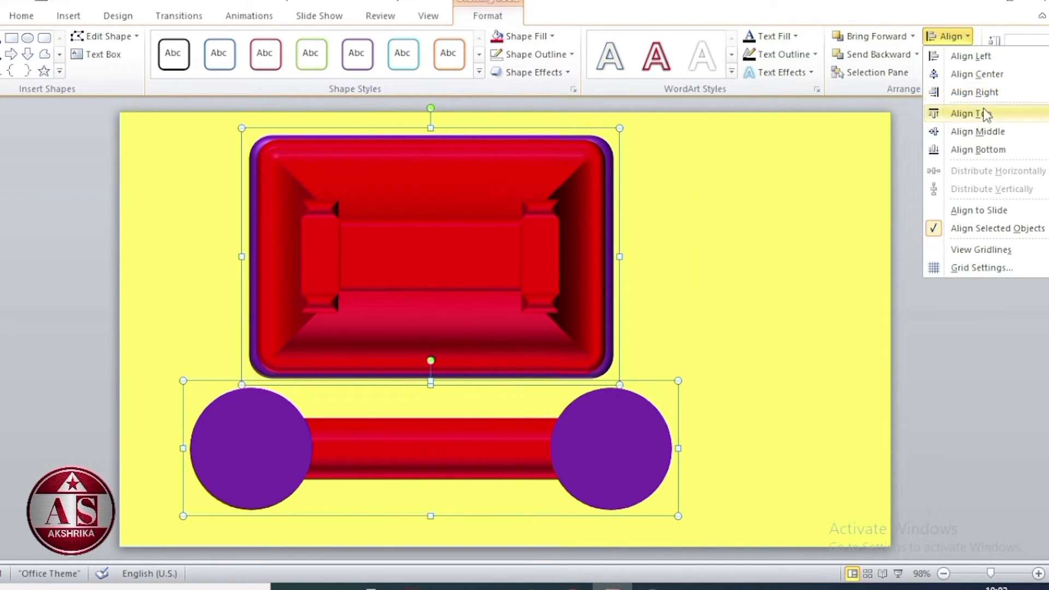
{"action": "left_click", "coordinate": [984, 133]}
Apply the third Standard surface material in the 3-D format settings of both selected groups
{"action": "right_click", "coordinate": [488, 314]}
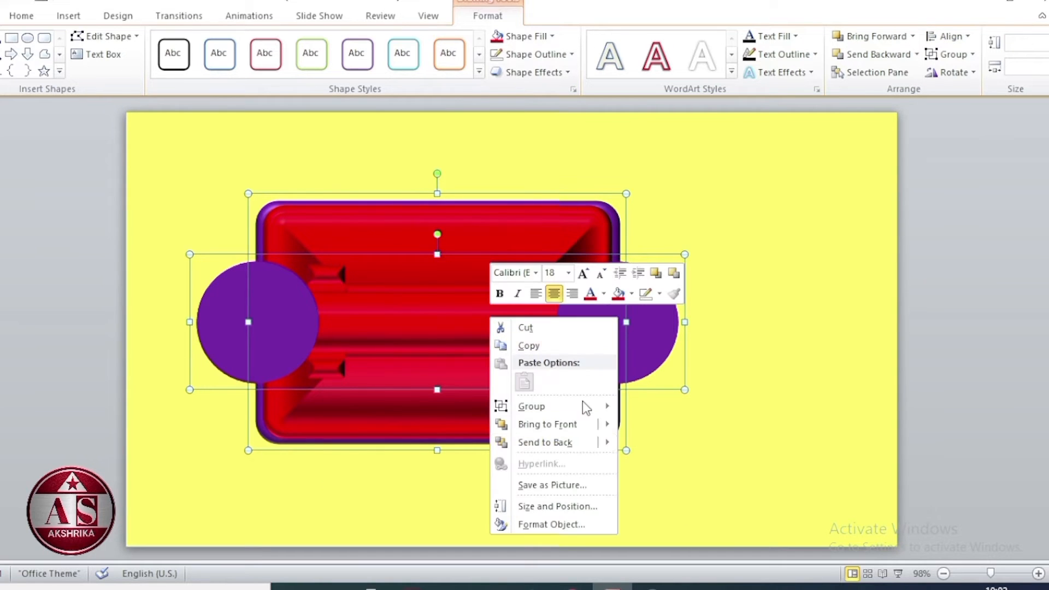
{"action": "left_click", "coordinate": [549, 537]}
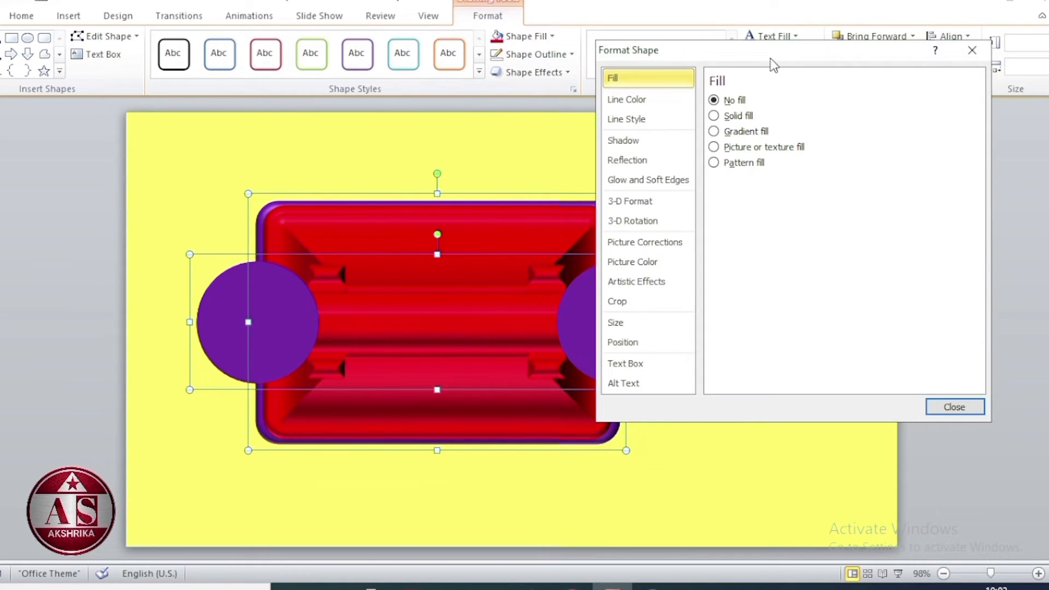
{"action": "left_click_drag", "start_coordinate": [773, 50], "coordinate": [873, 135]}
{"action": "left_click", "coordinate": [742, 287]}
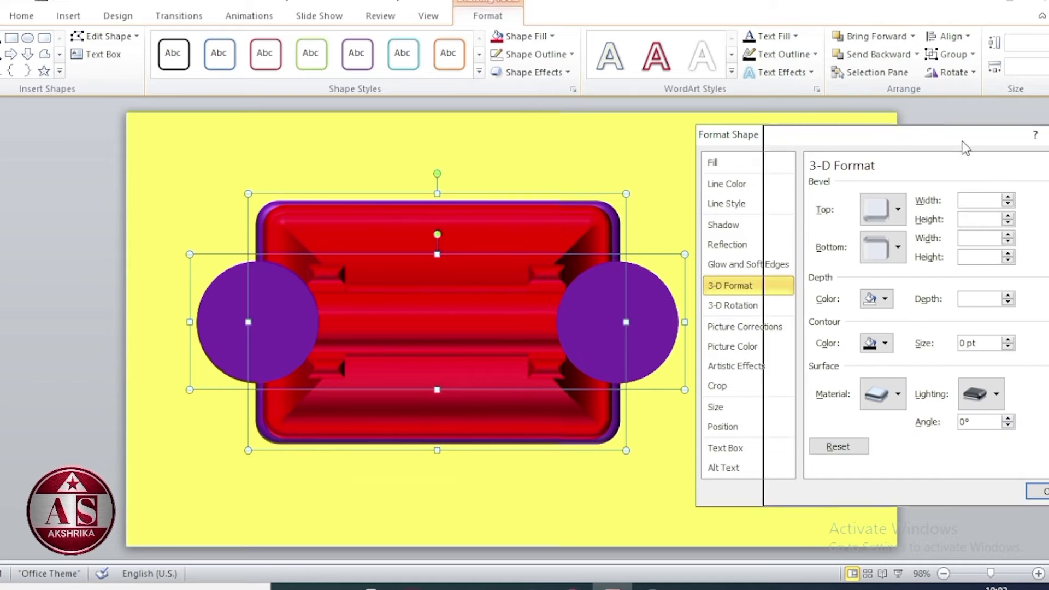
{"action": "left_click_drag", "start_coordinate": [948, 145], "coordinate": [1007, 150]}
{"action": "left_click", "coordinate": [937, 410]}
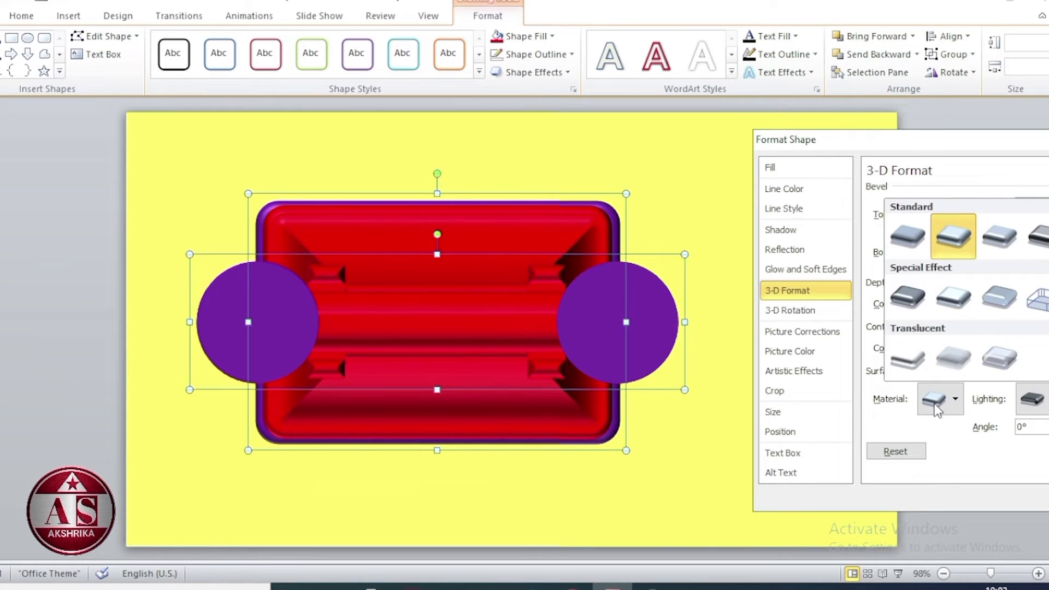
{"action": "left_click", "coordinate": [992, 237]}
{"action": "left_click_drag", "start_coordinate": [1007, 143], "coordinate": [986, 148]}
Set the 3-D rotation of both groups to X 280°, Y 60° and Z 100°
{"action": "left_click", "coordinate": [784, 317]}
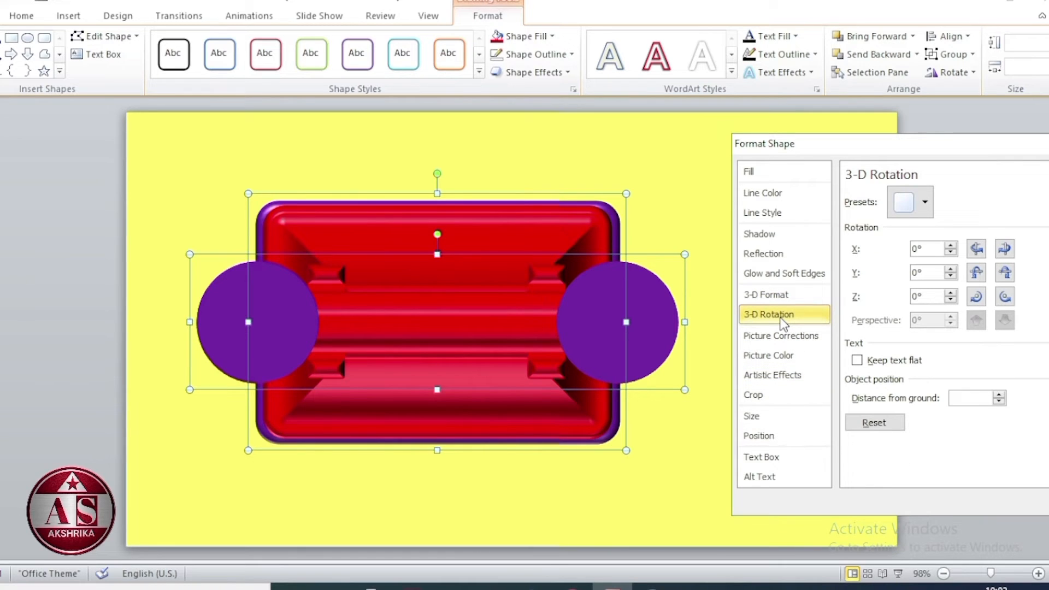
{"action": "left_click", "coordinate": [892, 253]}
{"action": "type", "text": "280"}
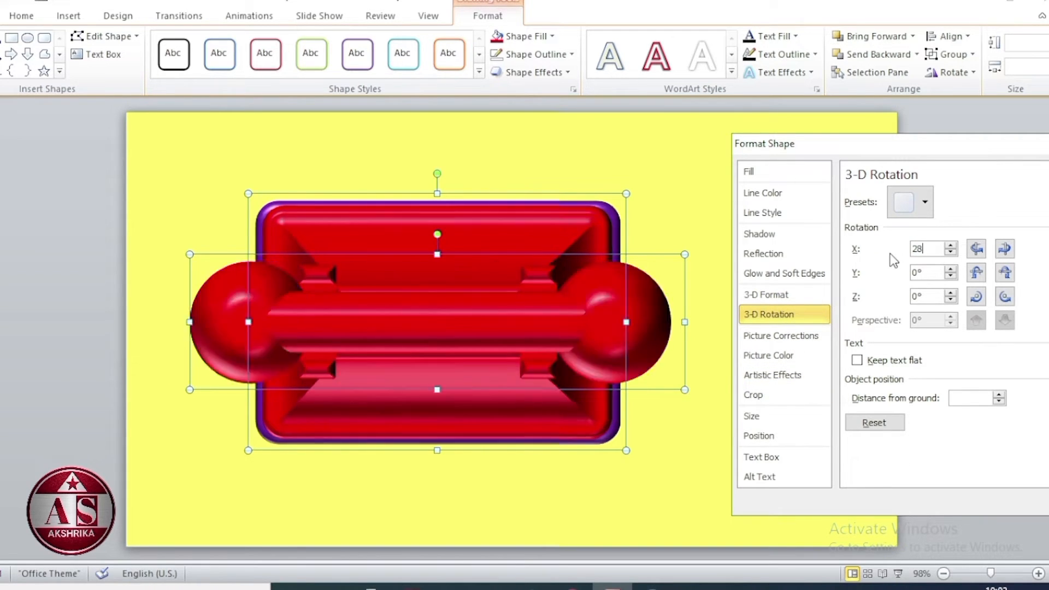
{"action": "key", "text": "Tab"}
{"action": "key", "text": "Tab"}
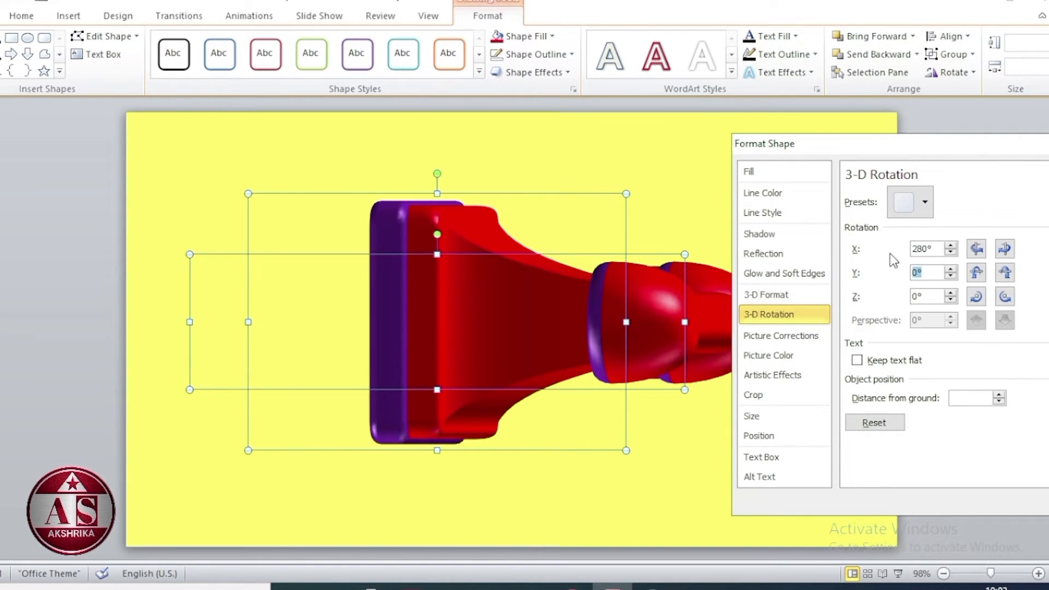
{"action": "type", "text": "60"}
{"action": "key", "text": "Tab"}
{"action": "key", "text": "Tab"}
{"action": "type", "text": "100"}
{"action": "key", "text": "Tab"}
{"action": "key", "text": "Tab"}
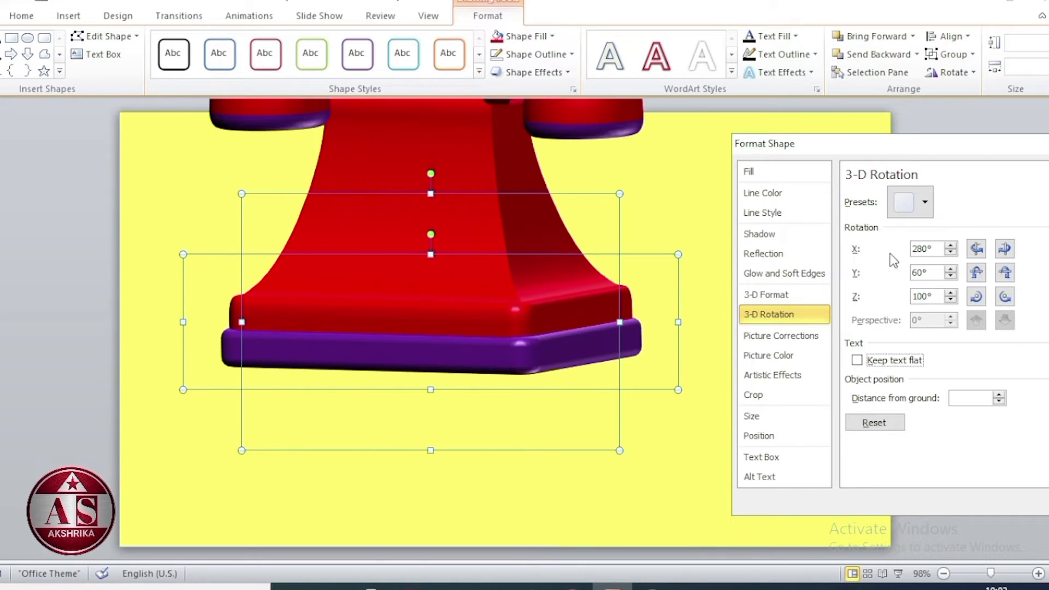
{"action": "scroll", "coordinate": [891, 260], "scroll_direction": "up", "scroll_amount": 4}
{"action": "left_click_drag", "start_coordinate": [820, 144], "coordinate": [757, 143]}
{"action": "left_click", "coordinate": [1032, 147]}
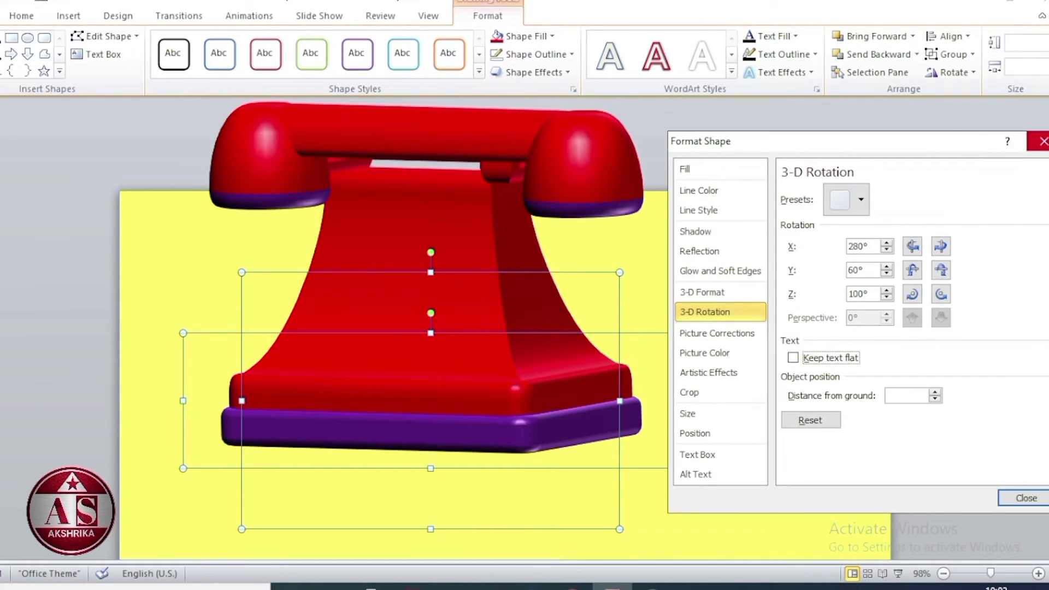
Move the assembled telephone body and handset down and left to the slide's lower-left area, and group them
{"action": "key", "text": "Down"}
{"action": "key", "text": "Down"}
{"action": "key", "text": "Down"}
{"action": "key", "text": "Down"}
{"action": "key", "text": "Down"}
{"action": "key", "text": "Down"}
{"action": "key", "text": "Down"}
{"action": "key", "text": "Down"}
{"action": "key", "text": "Down"}
{"action": "key", "text": "Down"}
{"action": "key", "text": "Down"}
{"action": "key", "text": "Down"}
{"action": "key", "text": "Down"}
{"action": "key", "text": "Down"}
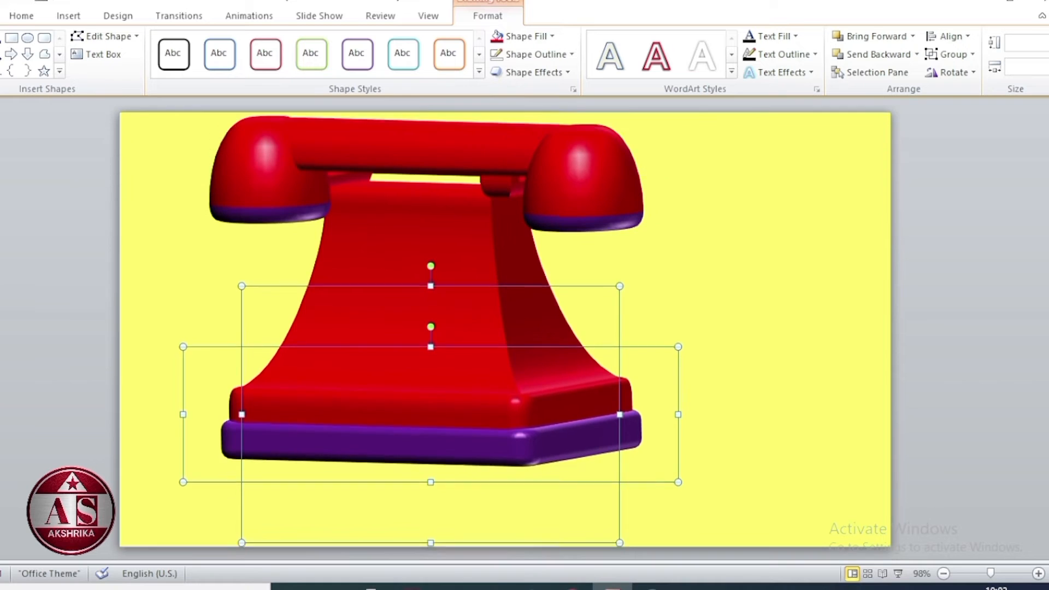
{"action": "key", "text": "Left"}
{"action": "key", "text": "Left"}
{"action": "key", "text": "Left"}
{"action": "key", "text": "Left"}
{"action": "key", "text": "Left"}
{"action": "key", "text": "Left"}
{"action": "key", "text": "Left"}
{"action": "key", "text": "Left"}
{"action": "key", "text": "Left"}
{"action": "key", "text": "Left"}
{"action": "key", "text": "Left"}
{"action": "key", "text": "Left"}
{"action": "key", "text": "Left"}
{"action": "key", "text": "Down"}
{"action": "key", "text": "Down"}
{"action": "key", "text": "Down"}
{"action": "key", "text": "Down"}
{"action": "key", "text": "Down"}
{"action": "key", "text": "Down"}
{"action": "key", "text": "Down"}
{"action": "key", "text": "Down"}
{"action": "key", "text": "Down"}
{"action": "key", "text": "Down"}
{"action": "key", "text": "Down"}
{"action": "key", "text": "Down"}
{"action": "key", "text": "Down"}
{"action": "key", "text": "Up"}
{"action": "key", "text": "ctrl+g"}
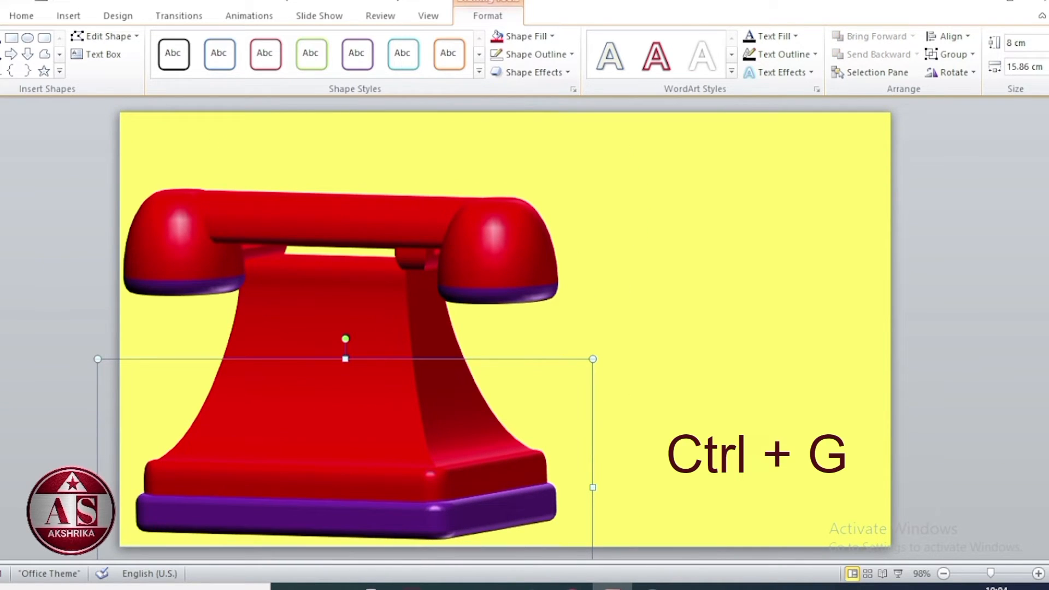
Insert a decagon on the empty yellow area beside the telephone
{"action": "left_click", "coordinate": [67, 16]}
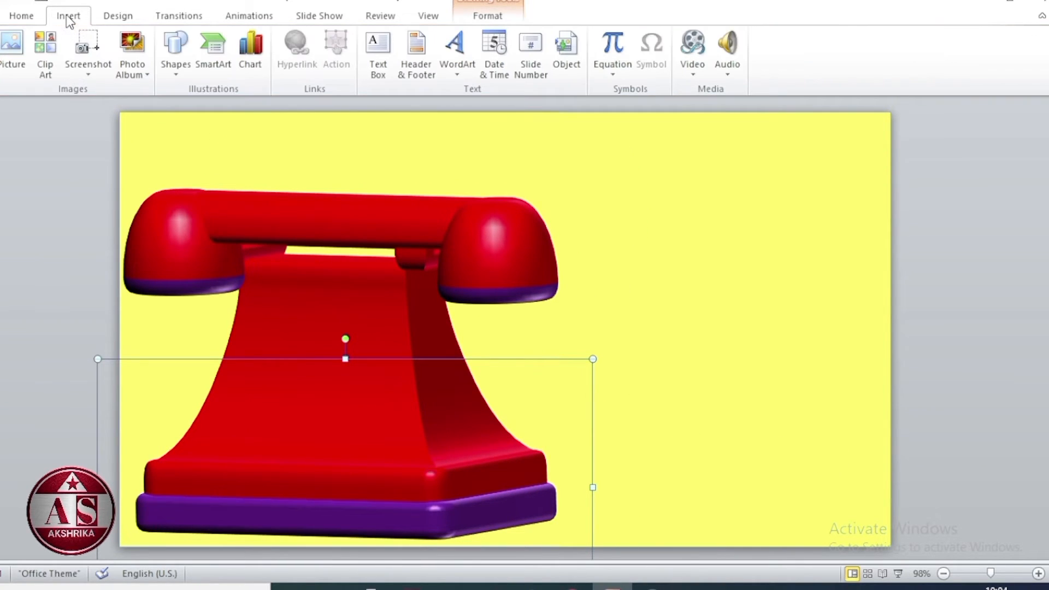
{"action": "left_click", "coordinate": [179, 48]}
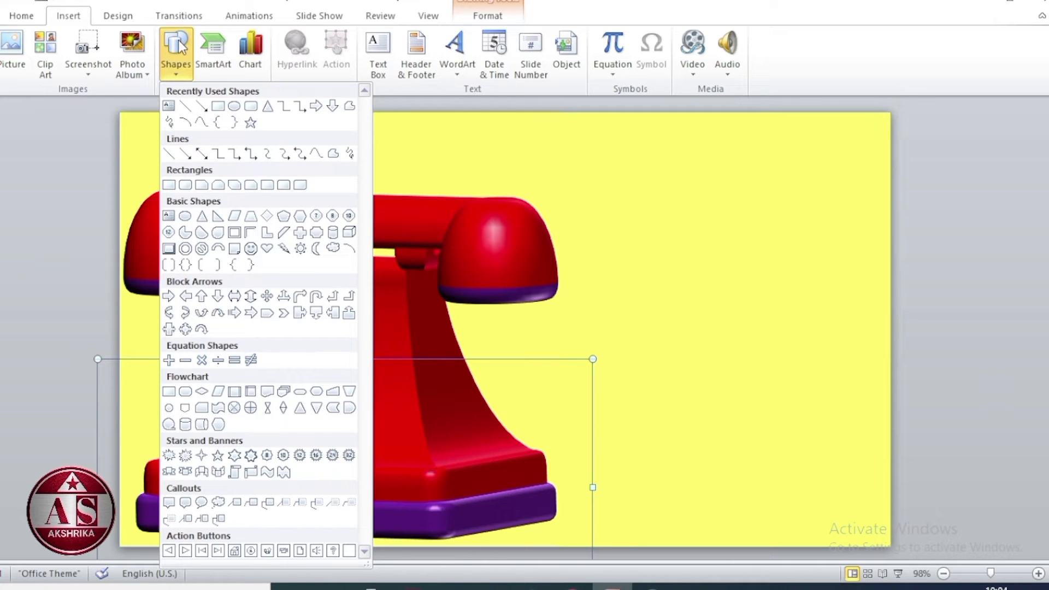
{"action": "left_click", "coordinate": [349, 217]}
{"action": "left_click", "coordinate": [741, 263]}
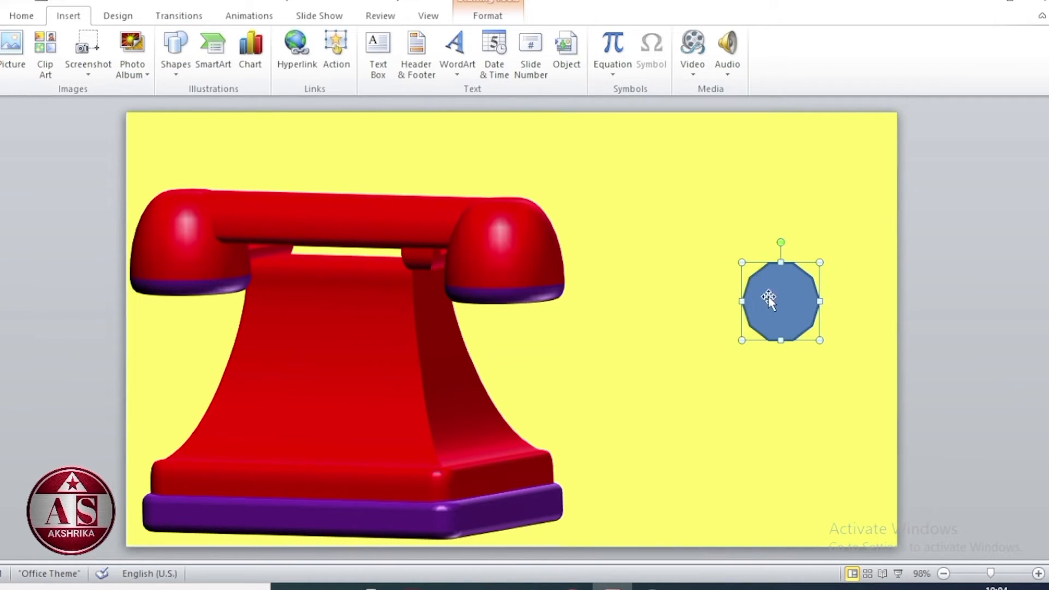
Set the decagon's height and width to 4 cm and move it closer to the telephone
{"action": "left_click", "coordinate": [492, 17]}
{"action": "left_click", "coordinate": [1017, 43]}
{"action": "type", "text": "4"}
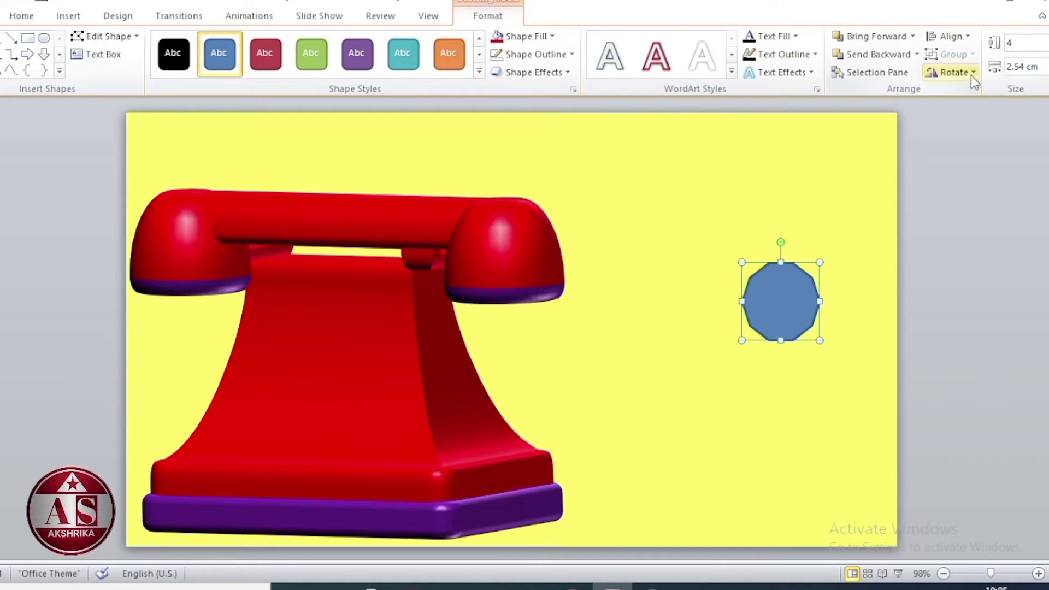
{"action": "left_click", "coordinate": [1022, 67]}
{"action": "type", "text": "4"}
{"action": "key", "text": "Return"}
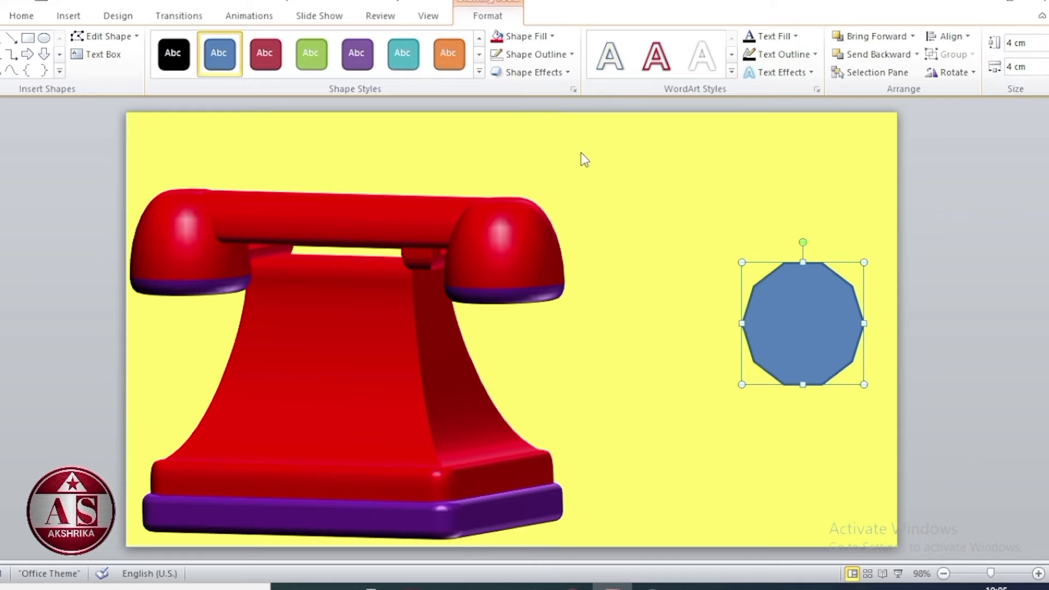
{"action": "scroll", "coordinate": [643, 332], "scroll_direction": "up", "scroll_amount": 3}
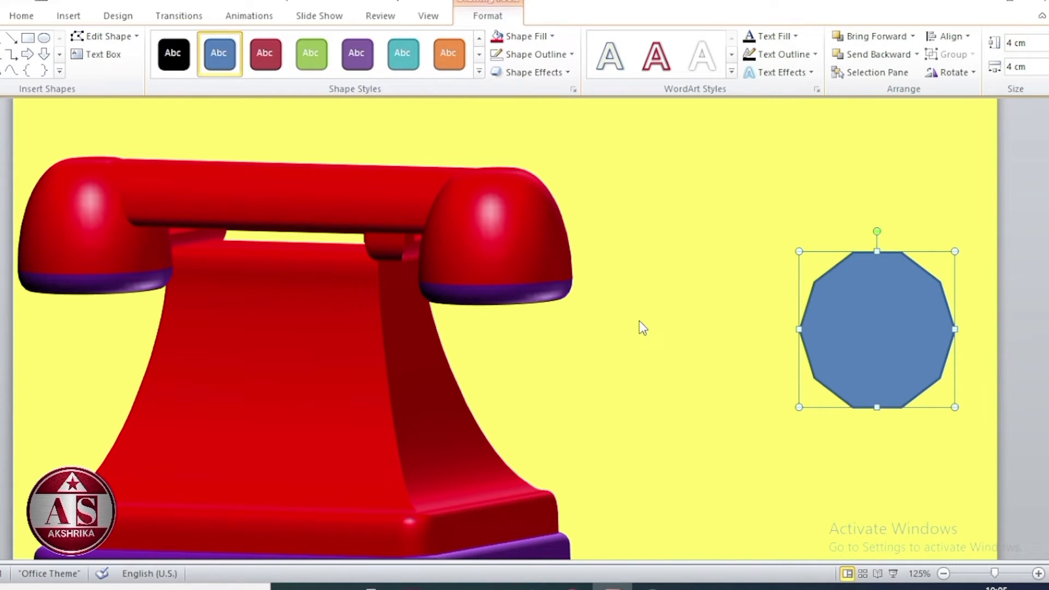
{"action": "scroll", "coordinate": [640, 320], "scroll_direction": "down", "scroll_amount": 1}
{"action": "left_click_drag", "start_coordinate": [865, 311], "coordinate": [719, 328]}
{"action": "scroll", "coordinate": [761, 339], "scroll_direction": "up", "scroll_amount": 5}
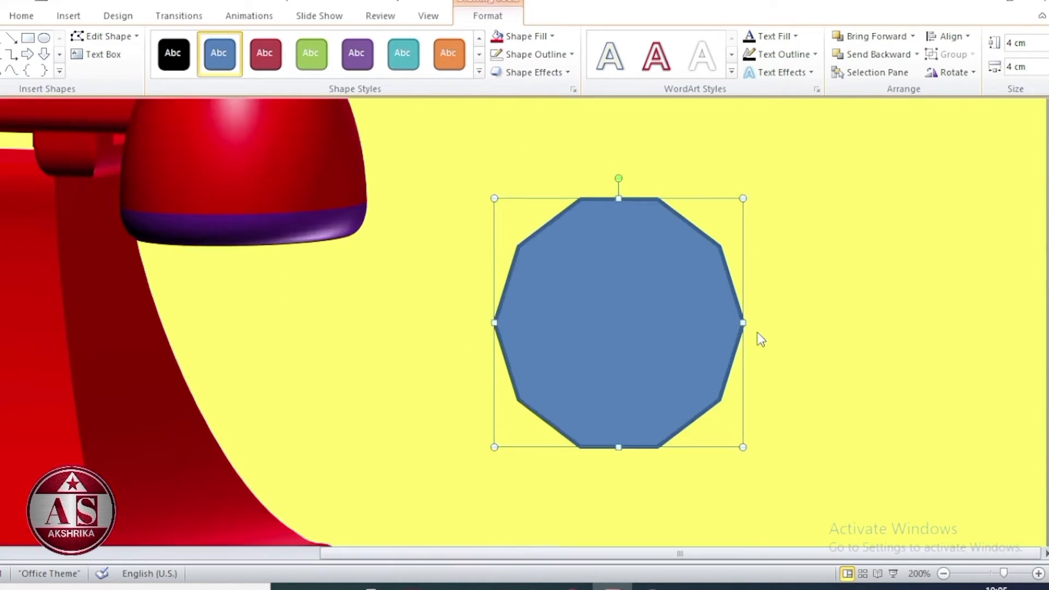
{"action": "scroll", "coordinate": [762, 340], "scroll_direction": "up", "scroll_amount": 5}
Draw a circle about 2.54 cm across over the lower-right part of the decagon
{"action": "left_click", "coordinate": [73, 21]}
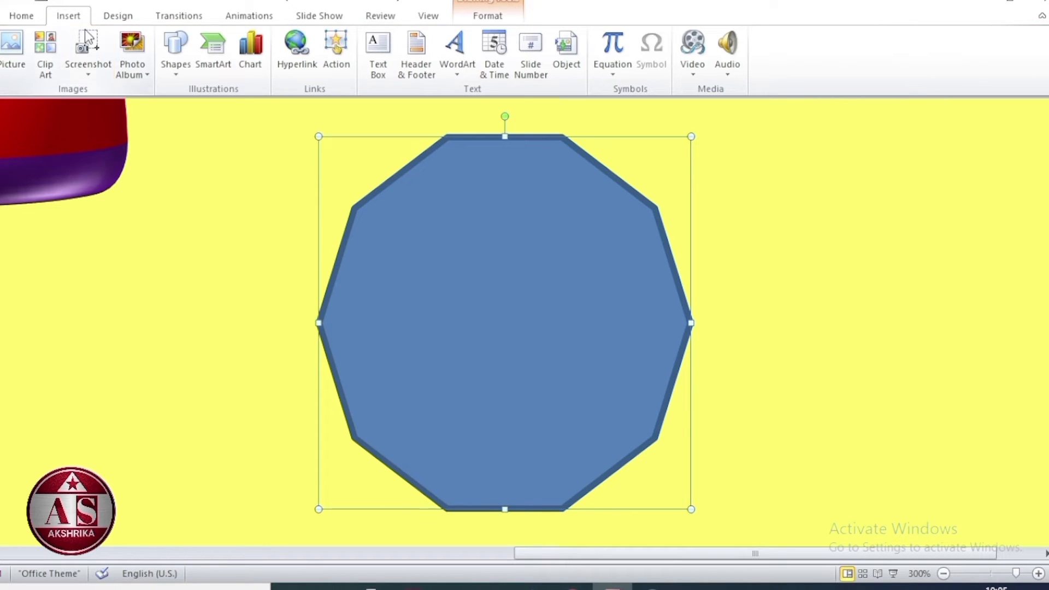
{"action": "left_click", "coordinate": [175, 46]}
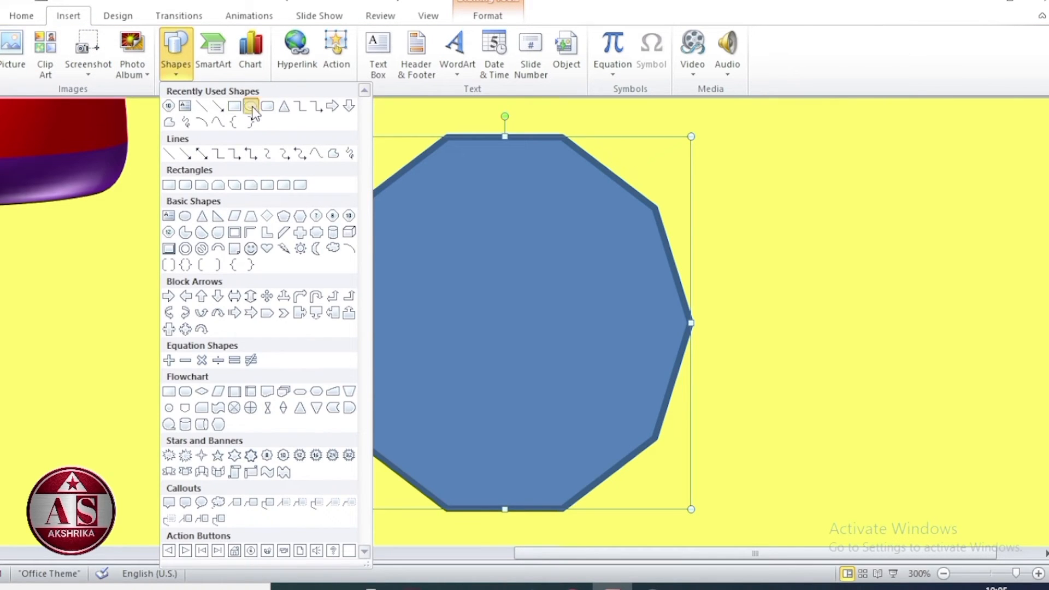
{"action": "left_click", "coordinate": [249, 107]}
{"action": "left_click_drag", "start_coordinate": [486, 285], "coordinate": [723, 522]}
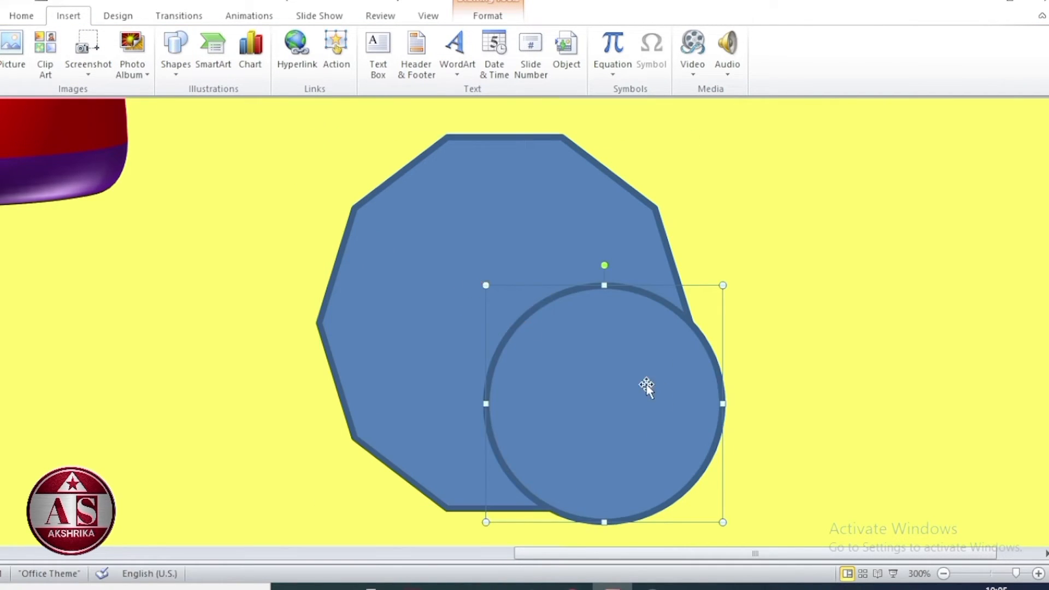
Remove the circle's outline and fill it with white
{"action": "left_click", "coordinate": [483, 17]}
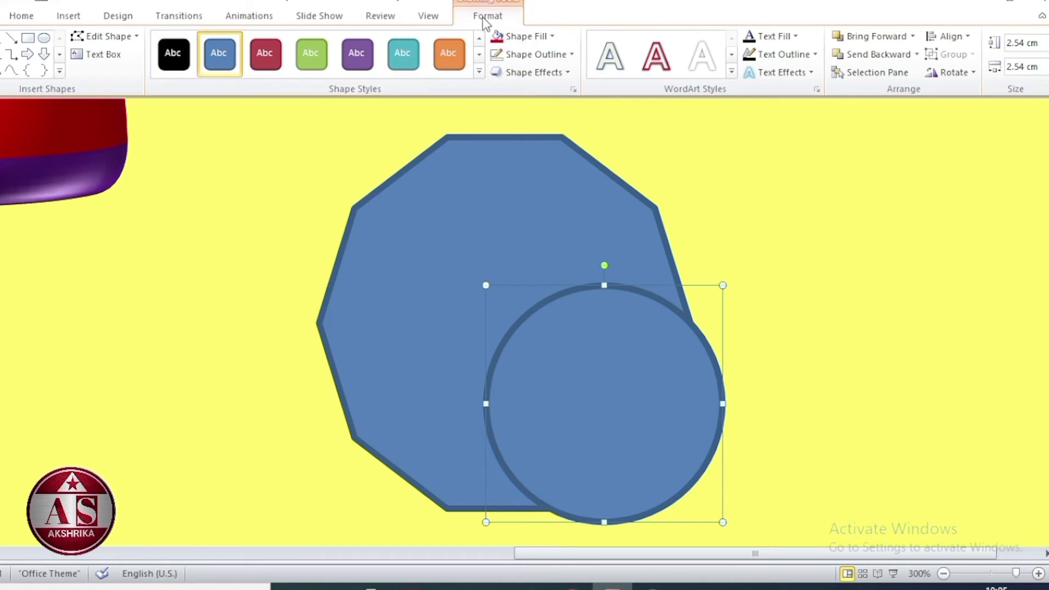
{"action": "left_click", "coordinate": [532, 53]}
{"action": "left_click", "coordinate": [559, 217]}
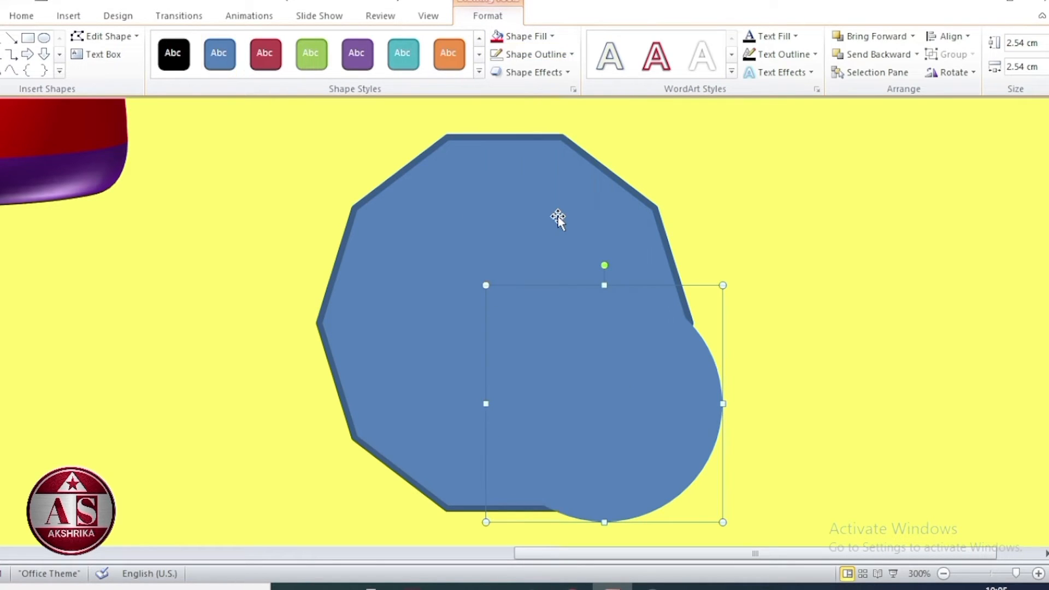
{"action": "left_click", "coordinate": [536, 39]}
{"action": "left_click", "coordinate": [496, 70]}
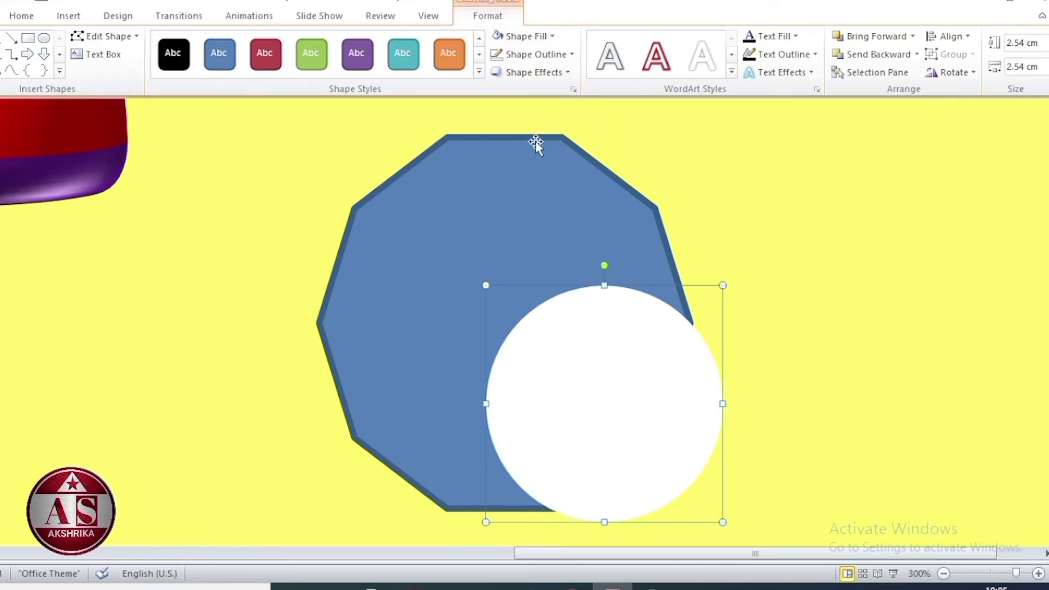
Set the white circle's height and width to 0.7 cm
{"action": "left_click", "coordinate": [1019, 44]}
{"action": "type", "text": "0.7"}
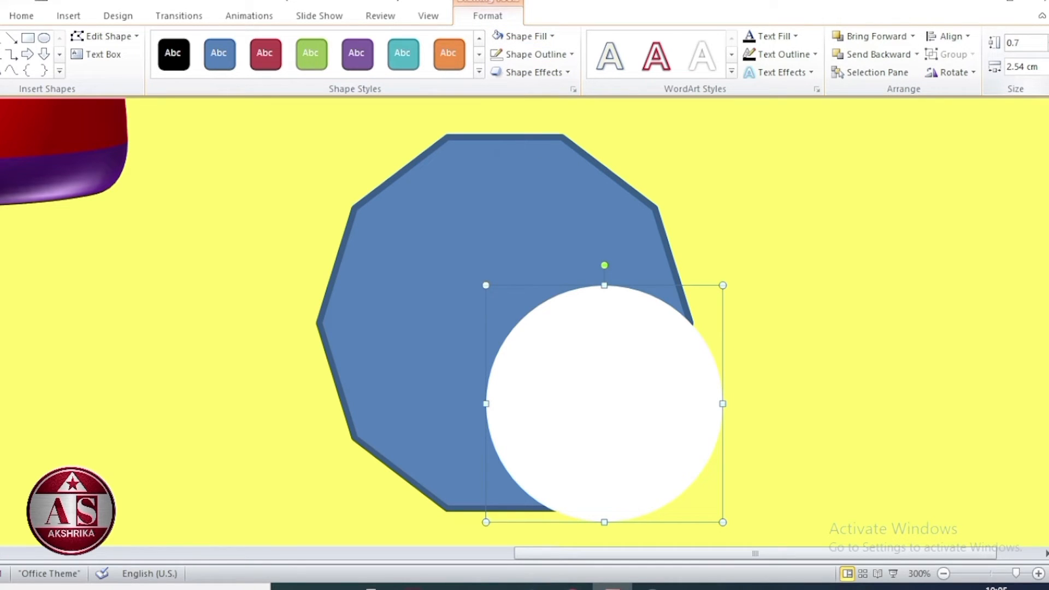
{"action": "key", "text": "Return"}
{"action": "left_click", "coordinate": [1020, 66]}
{"action": "type", "text": "0."}
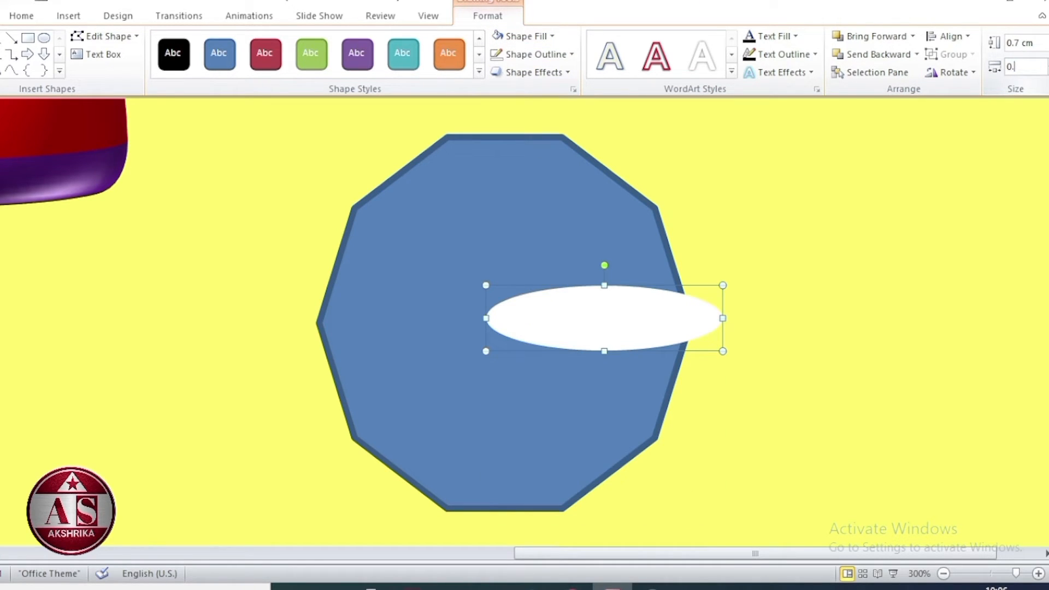
{"action": "type", "text": "7"}
{"action": "key", "text": "Return"}
Duplicate the white circle and place one circle inside each corner of the decagon, forming a ring of ten
{"action": "key", "text": "ctrl+d"}
{"action": "left_click_drag", "start_coordinate": [517, 303], "coordinate": [453, 156]}
{"action": "left_click_drag", "start_coordinate": [574, 360], "coordinate": [626, 211]}
{"action": "key", "text": "ctrl+d"}
{"action": "key", "text": "ctrl+d"}
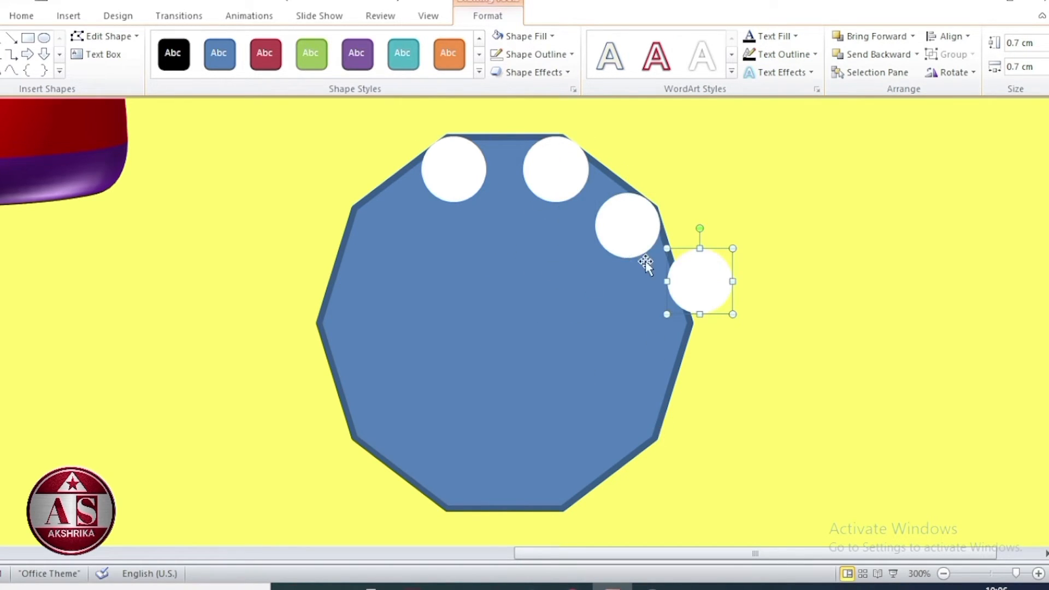
{"action": "left_click_drag", "start_coordinate": [710, 269], "coordinate": [669, 316]}
{"action": "key", "text": "ctrl+d"}
{"action": "left_click_drag", "start_coordinate": [686, 421], "coordinate": [553, 476]}
{"action": "key", "text": "ctrl+d"}
{"action": "key", "text": "ctrl+d"}
{"action": "left_click_drag", "start_coordinate": [506, 324], "coordinate": [487, 267]}
{"action": "scroll", "coordinate": [571, 329], "scroll_direction": "up", "scroll_amount": 3}
{"action": "key", "text": "ctrl+d"}
{"action": "left_click_drag", "start_coordinate": [393, 446], "coordinate": [410, 384]}
{"action": "scroll", "coordinate": [873, 304], "scroll_direction": "up", "scroll_amount": 1}
{"action": "left_click", "coordinate": [872, 305]}
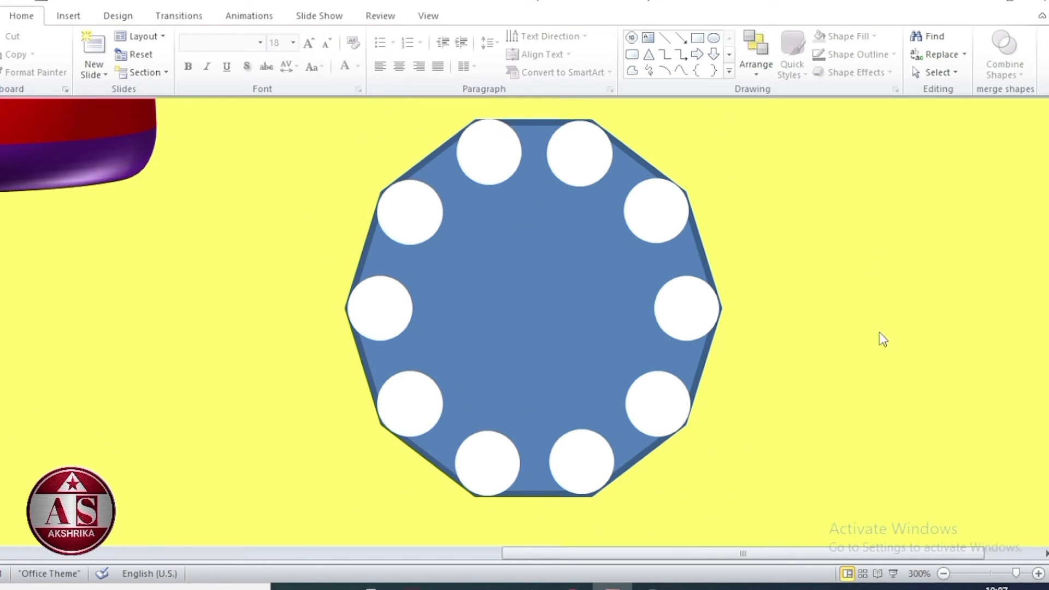
Delete the decagon and group the ten white circles
{"action": "left_click", "coordinate": [556, 338]}
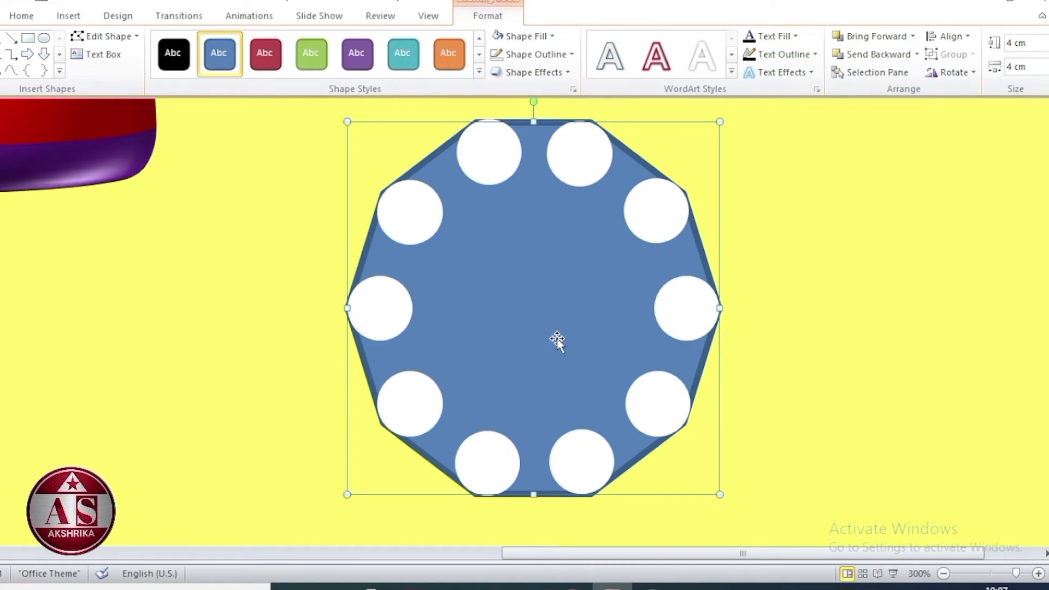
{"action": "key", "text": "Delete"}
{"action": "left_click_drag", "start_coordinate": [277, 112], "coordinate": [768, 516]}
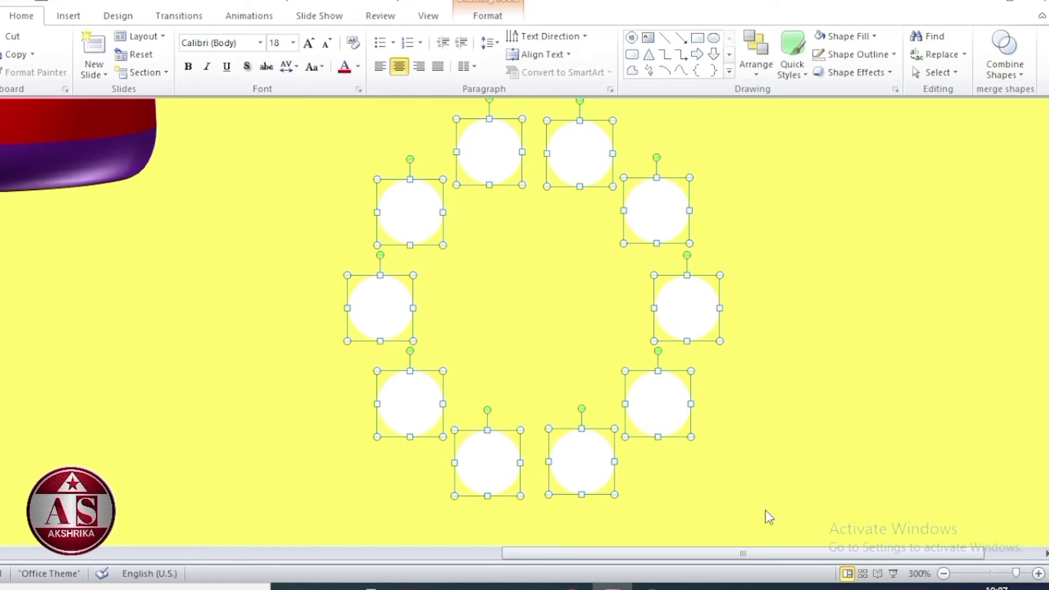
{"action": "key", "text": "ctrl+g"}
Duplicate the ring of white circles and place the copy to the right of the original
{"action": "key", "text": "ctrl+d"}
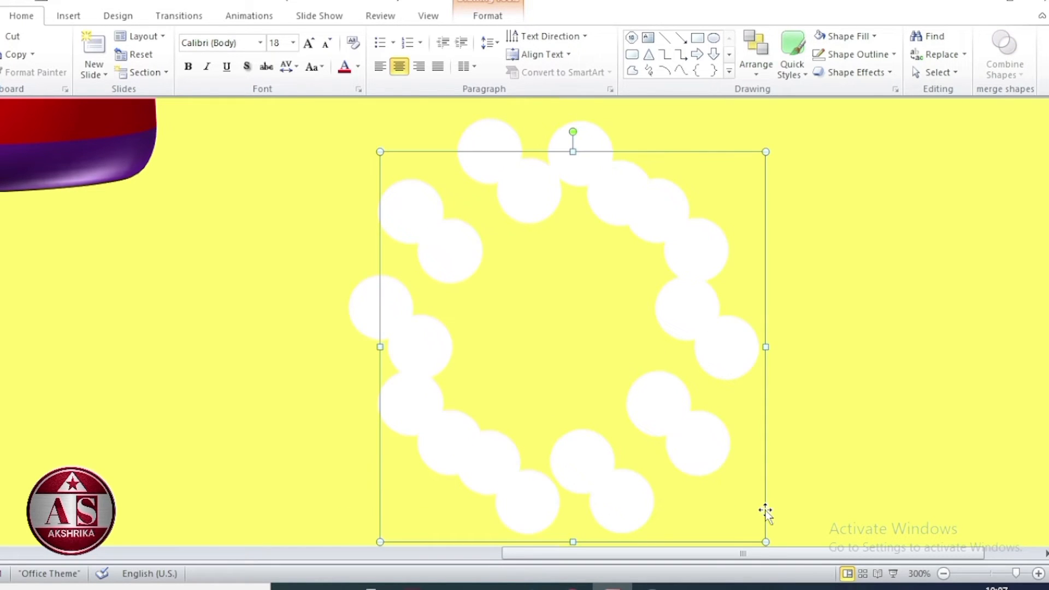
{"action": "left_click_drag", "start_coordinate": [689, 157], "coordinate": [1021, 125]}
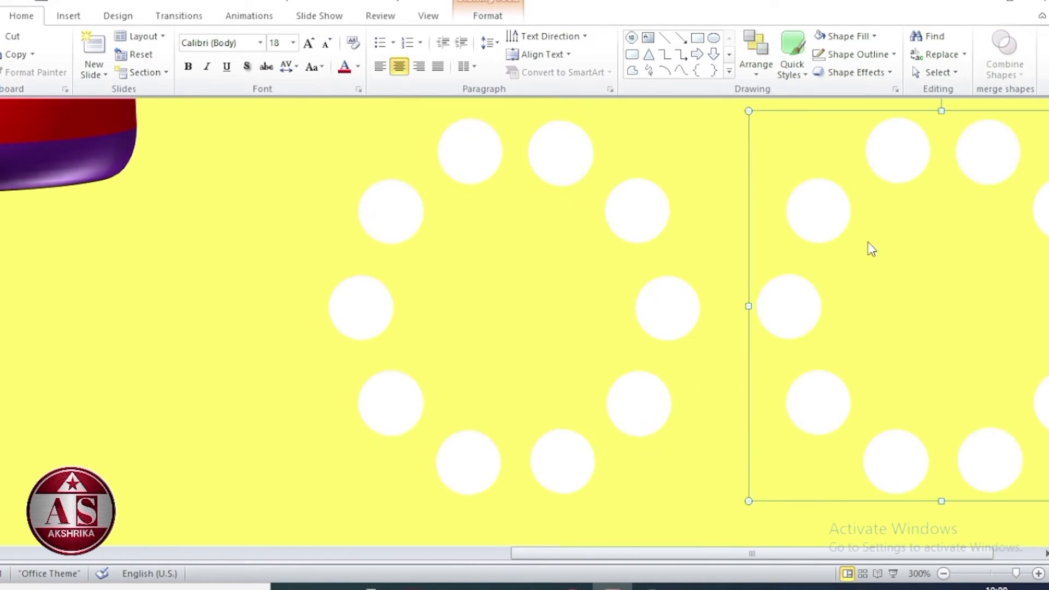
{"action": "scroll", "coordinate": [795, 437], "scroll_direction": "down", "scroll_amount": 3}
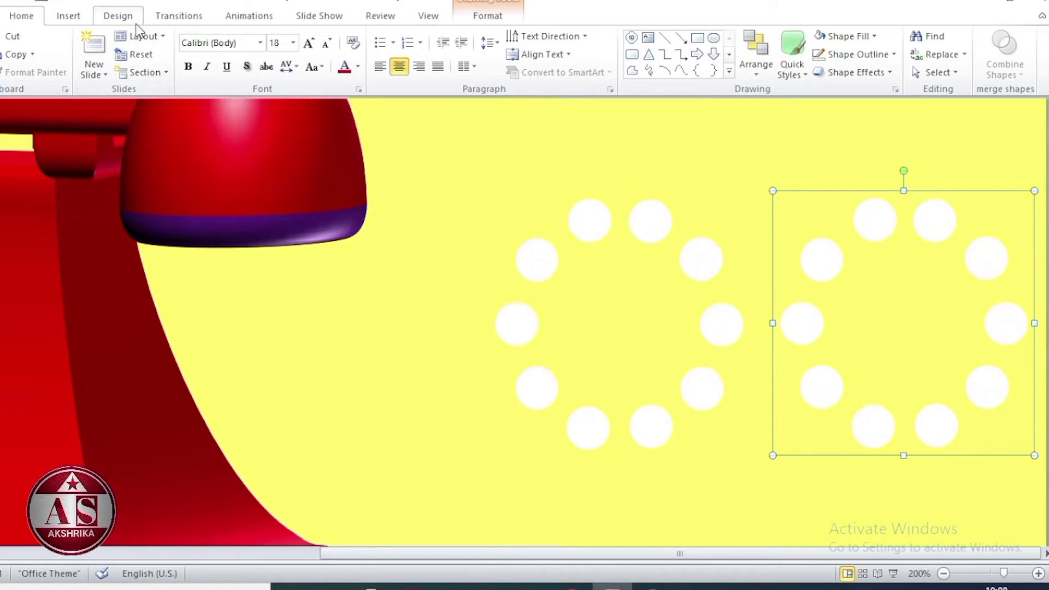
Draw a circle about 2.54 cm across between the telephone base and the first ring of white circles
{"action": "left_click", "coordinate": [74, 17]}
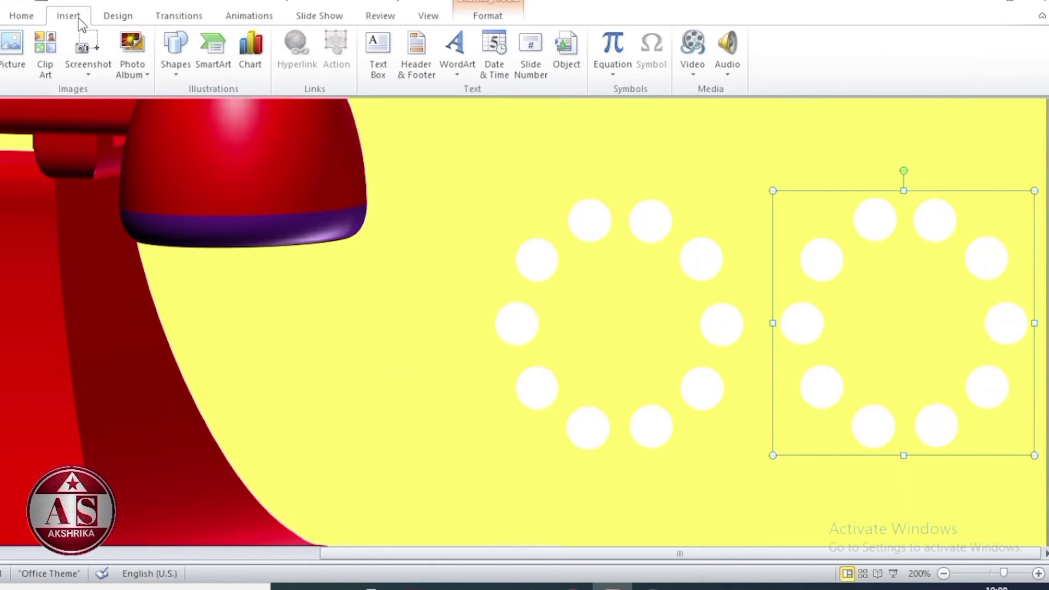
{"action": "left_click", "coordinate": [175, 50]}
{"action": "left_click", "coordinate": [252, 107]}
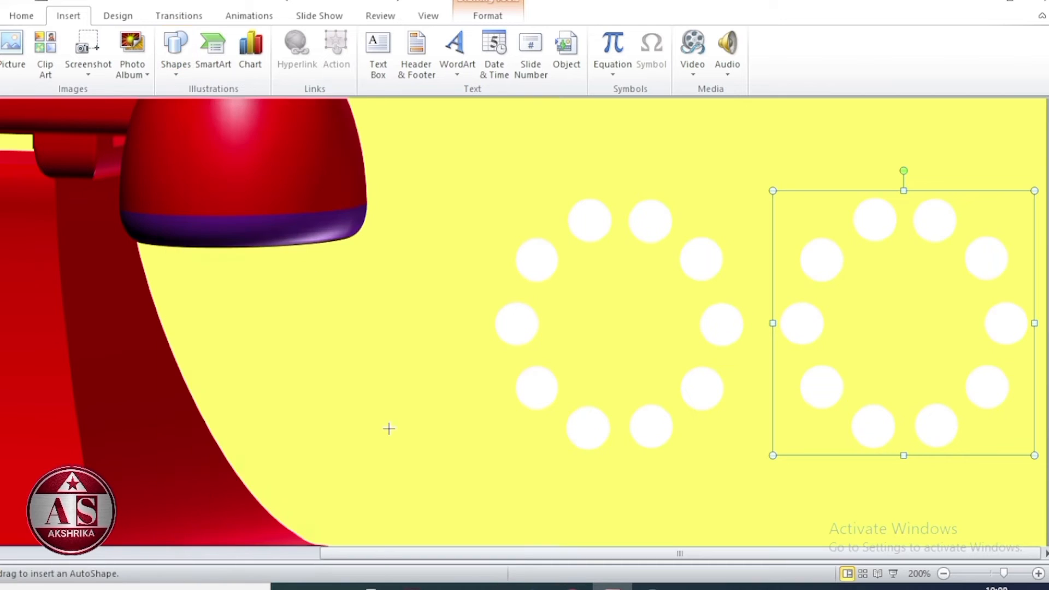
{"action": "left_click_drag", "start_coordinate": [347, 358], "coordinate": [504, 520]}
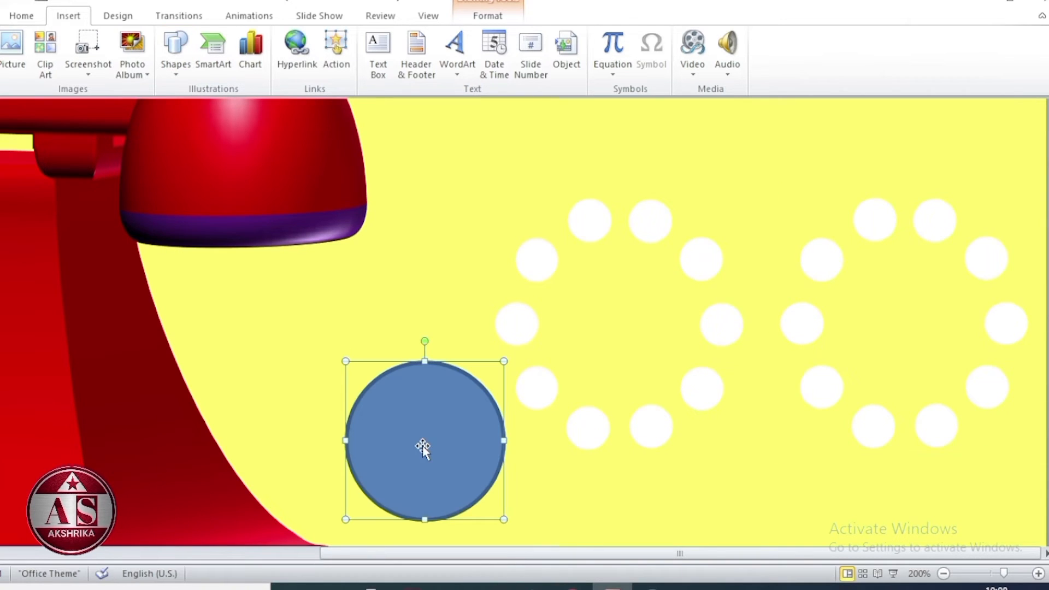
Fill the new circle with the standard purple colour and remove its outline
{"action": "left_click", "coordinate": [492, 18]}
{"action": "left_click", "coordinate": [523, 41]}
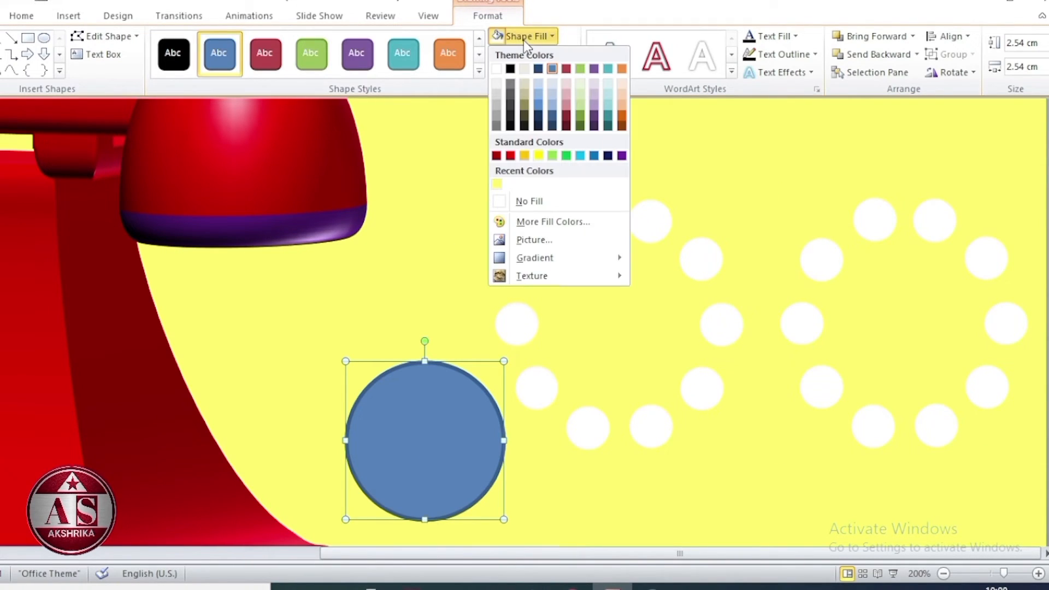
{"action": "left_click", "coordinate": [618, 155]}
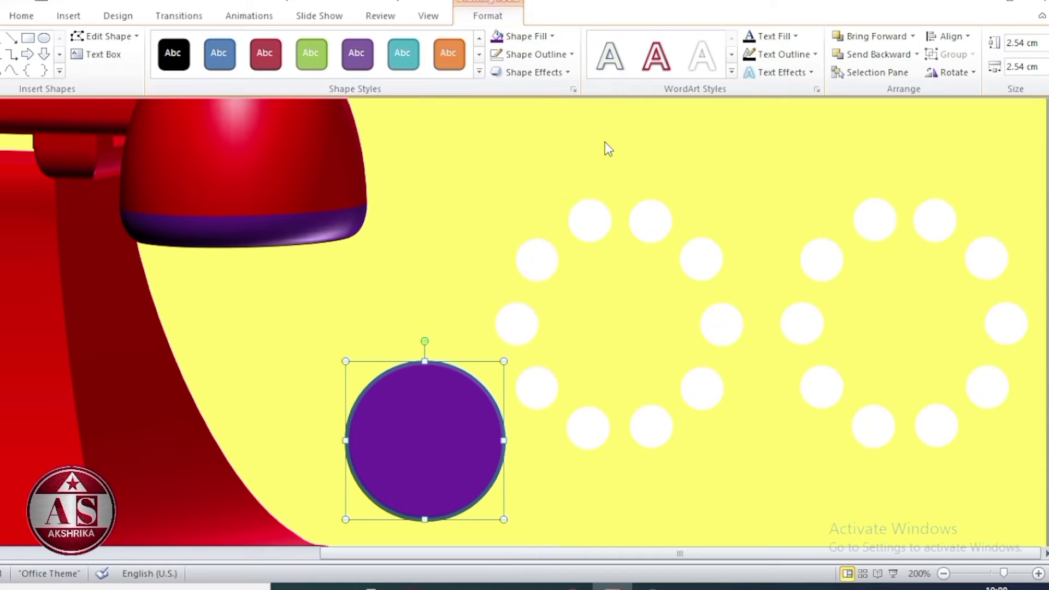
{"action": "left_click", "coordinate": [518, 55]}
{"action": "left_click", "coordinate": [540, 219]}
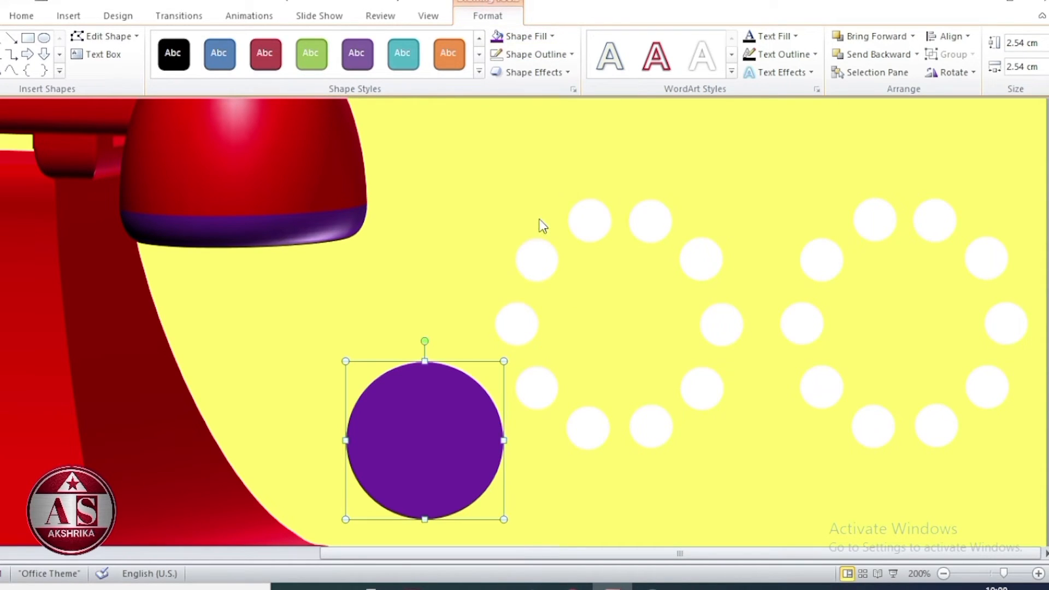
Set the purple circle's height and width to 5 cm
{"action": "left_click", "coordinate": [1027, 42]}
{"action": "type", "text": "5"}
{"action": "left_click", "coordinate": [1039, 68]}
{"action": "type", "text": "5"}
{"action": "key", "text": "Return"}
Send the purple circle to the back, behind the white circles
{"action": "scroll", "coordinate": [827, 286], "scroll_direction": "down", "scroll_amount": 3}
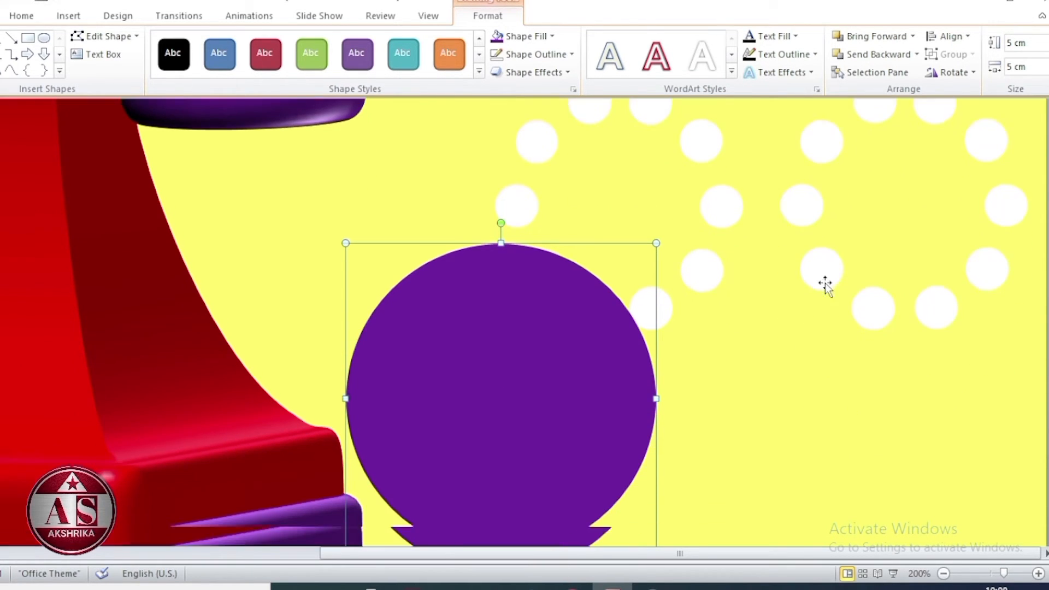
{"action": "right_click", "coordinate": [527, 447]}
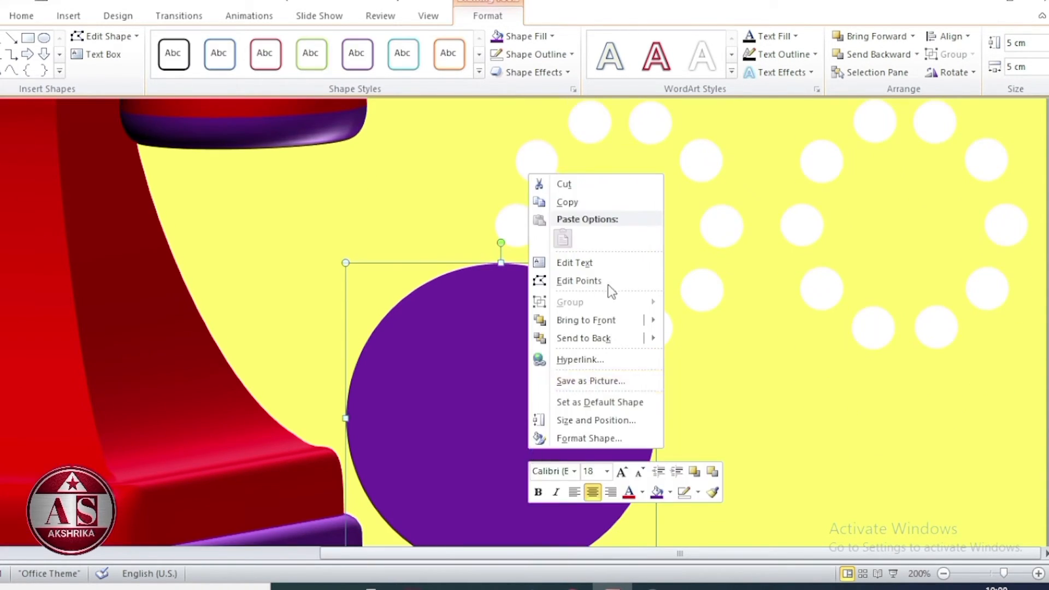
{"action": "left_click", "coordinate": [607, 337]}
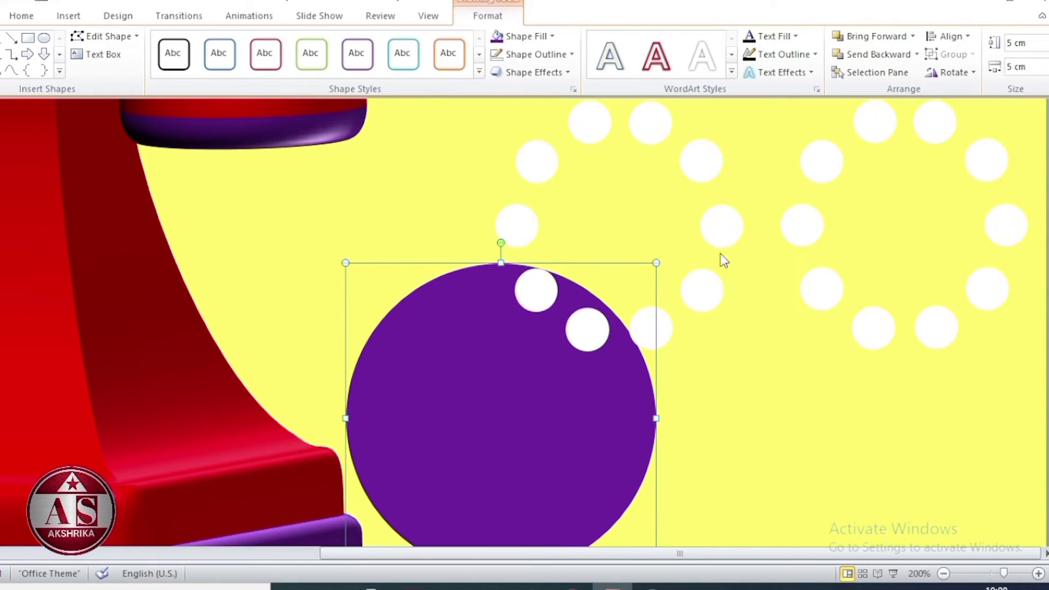
Align the first ring of white circles with the purple circle by both centre and middle
{"action": "left_click", "coordinate": [739, 233], "text": "shift"}
{"action": "left_click", "coordinate": [951, 36]}
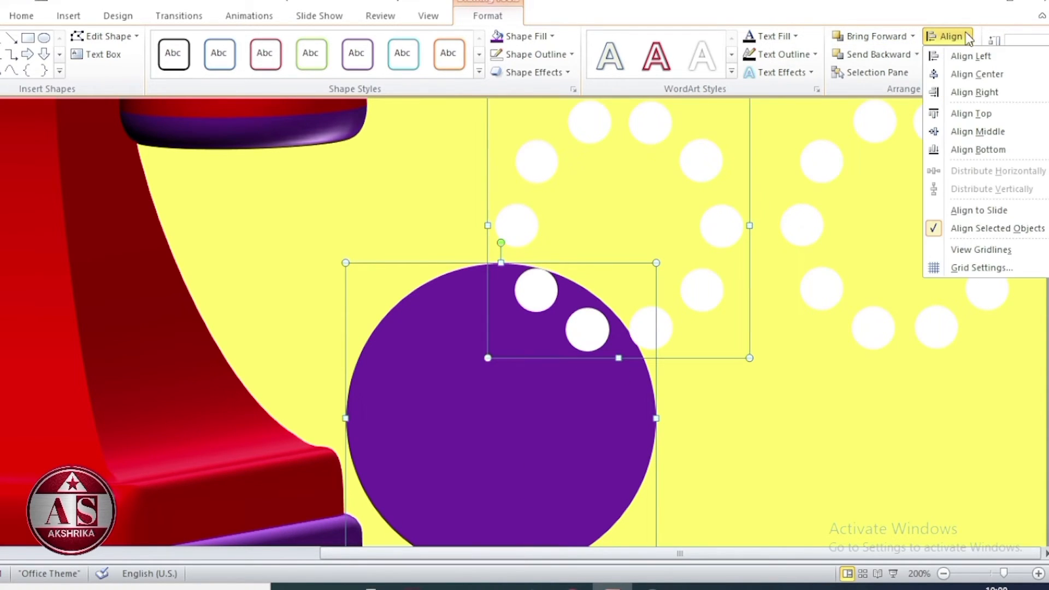
{"action": "left_click", "coordinate": [982, 74]}
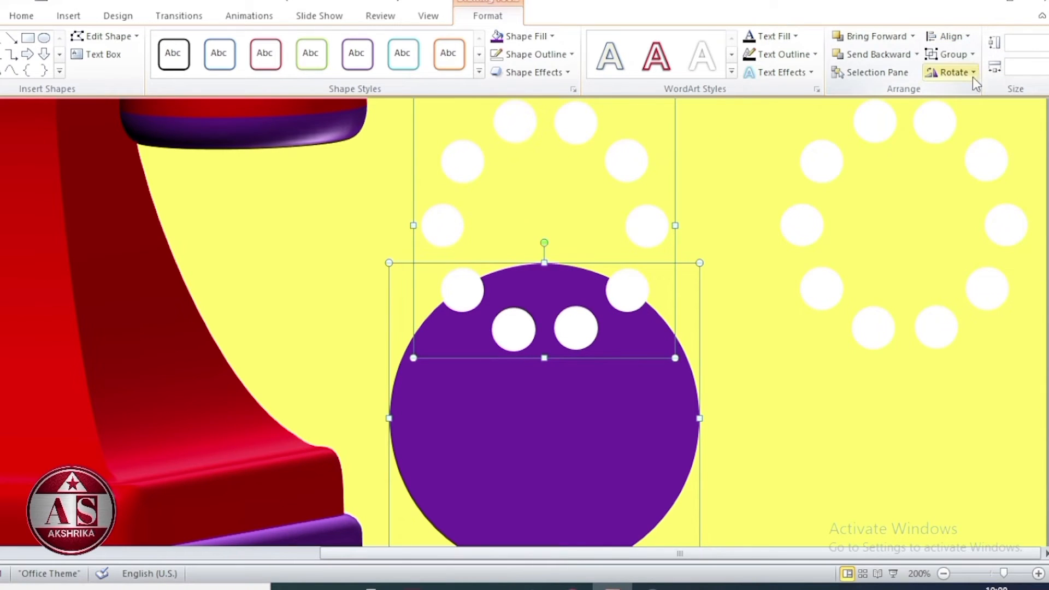
{"action": "left_click", "coordinate": [950, 36]}
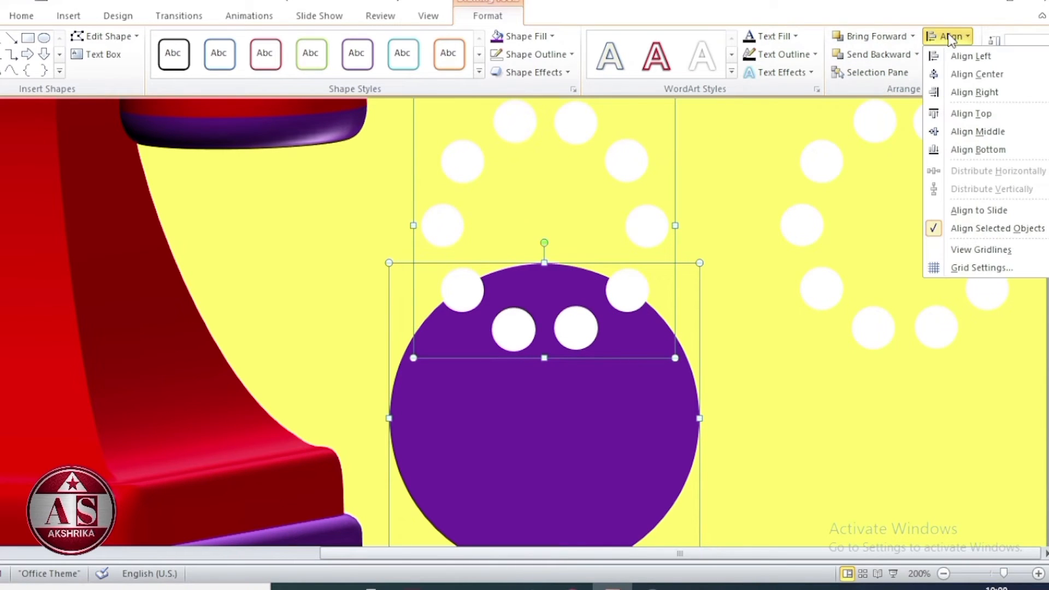
{"action": "left_click", "coordinate": [977, 132]}
{"action": "left_click", "coordinate": [811, 425]}
{"action": "scroll", "coordinate": [811, 425], "scroll_direction": "up", "scroll_amount": 2}
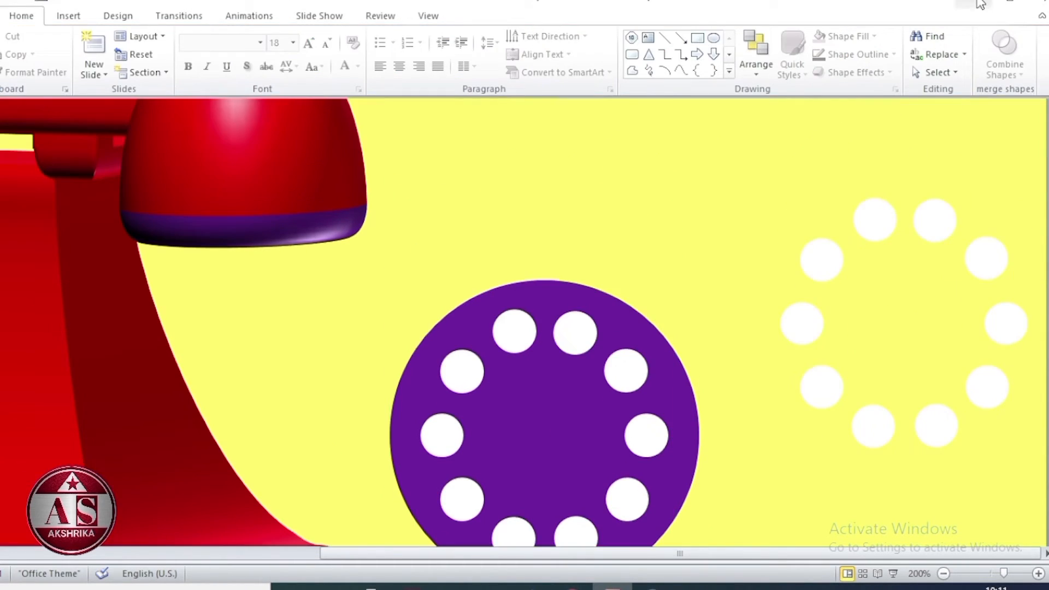
Set the text of the separate ring of white circles to bold black Bahnschrift
{"action": "left_click", "coordinate": [869, 224]}
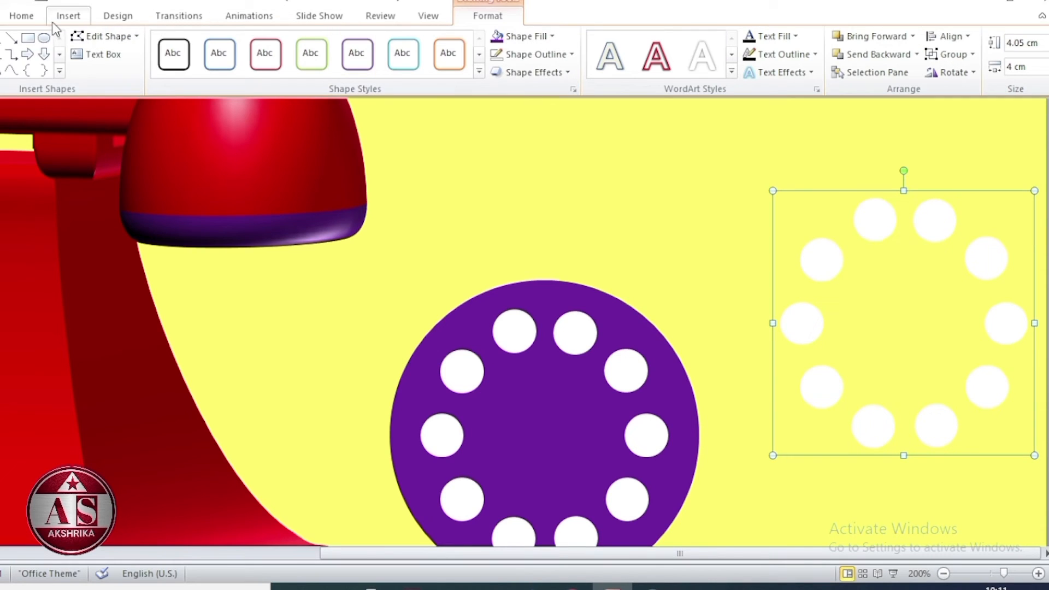
{"action": "left_click", "coordinate": [29, 18]}
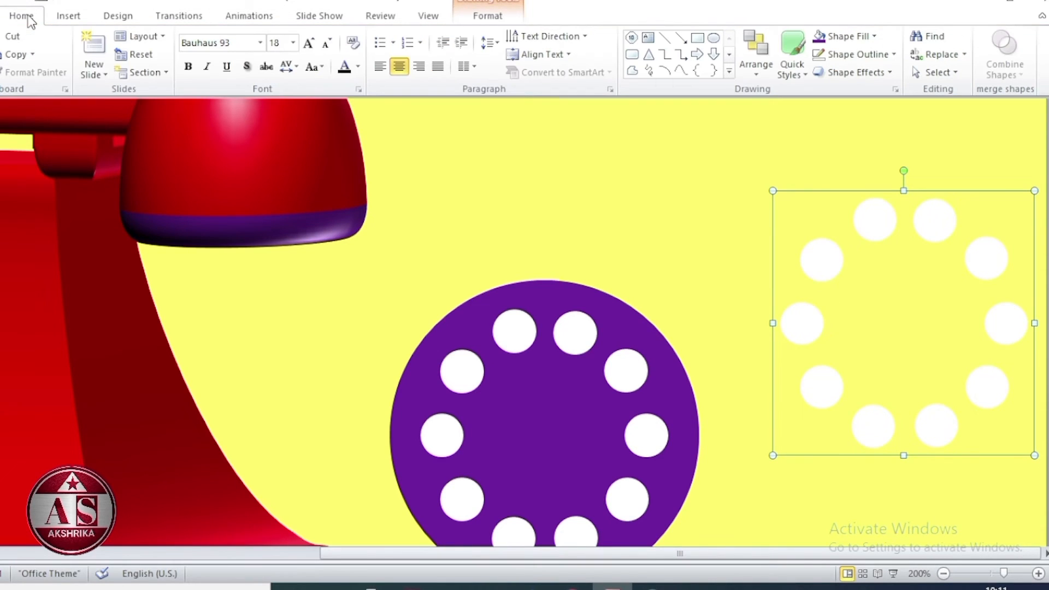
{"action": "left_click", "coordinate": [260, 44]}
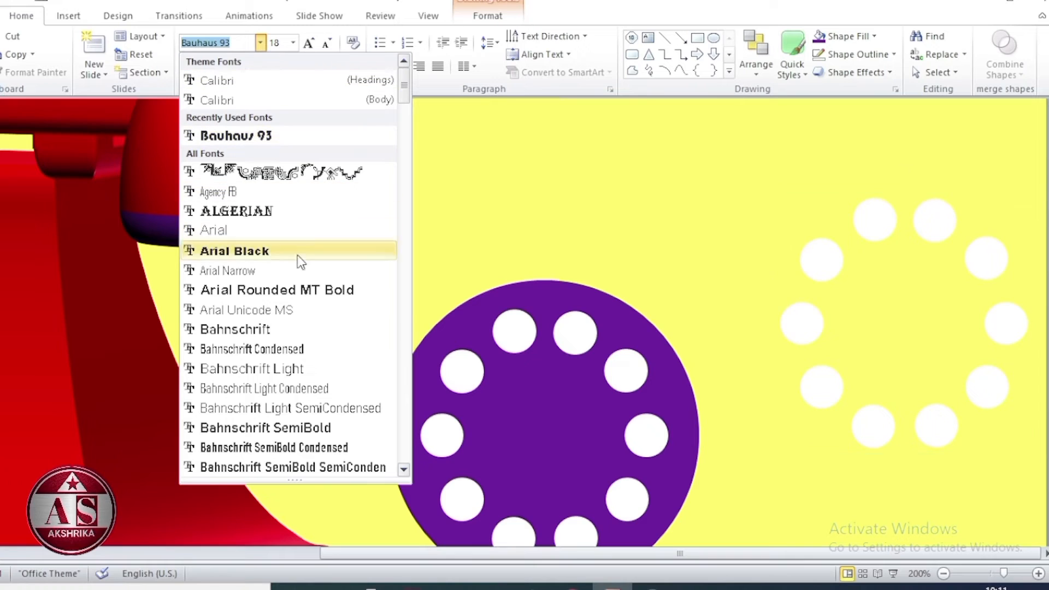
{"action": "left_click", "coordinate": [254, 331]}
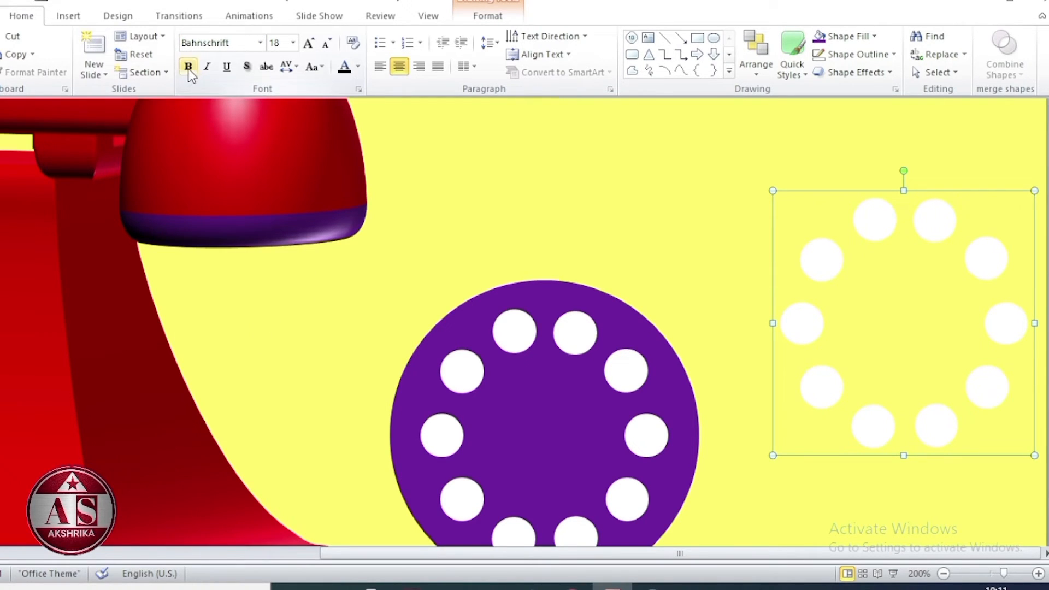
{"action": "left_click", "coordinate": [358, 67]}
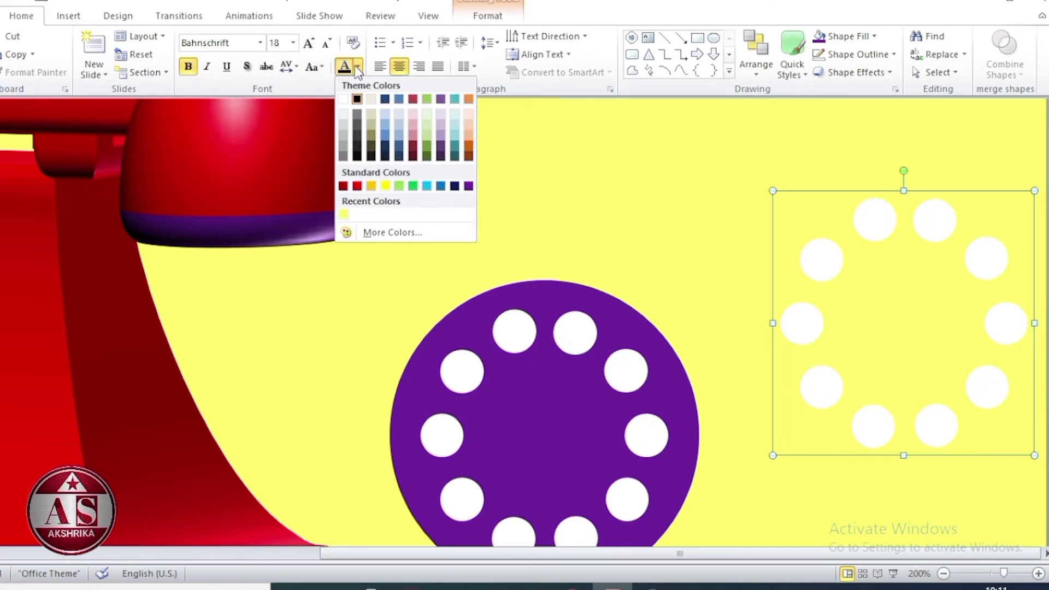
{"action": "left_click", "coordinate": [357, 99]}
Number the separate ring's circles clockwise 1 to 9 and then 0, starting with the upper circle just past the ring's top centre
{"action": "left_click", "coordinate": [938, 219]}
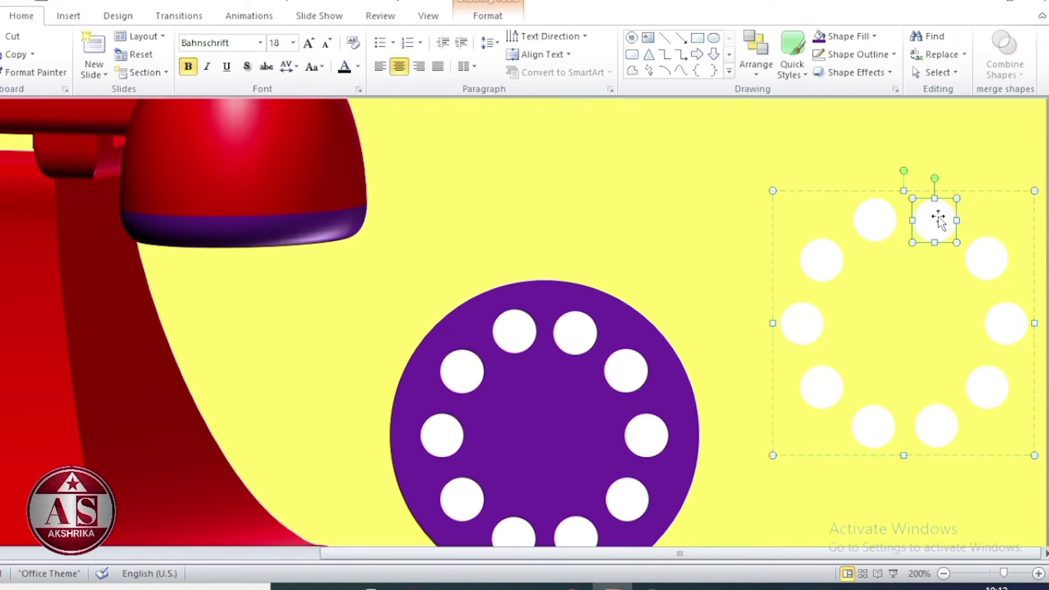
{"action": "type", "text": "1"}
{"action": "left_click", "coordinate": [988, 260]}
{"action": "type", "text": "2"}
{"action": "left_click", "coordinate": [997, 320]}
{"action": "type", "text": "3"}
{"action": "left_click", "coordinate": [987, 387]}
{"action": "type", "text": "4"}
{"action": "left_click", "coordinate": [937, 426]}
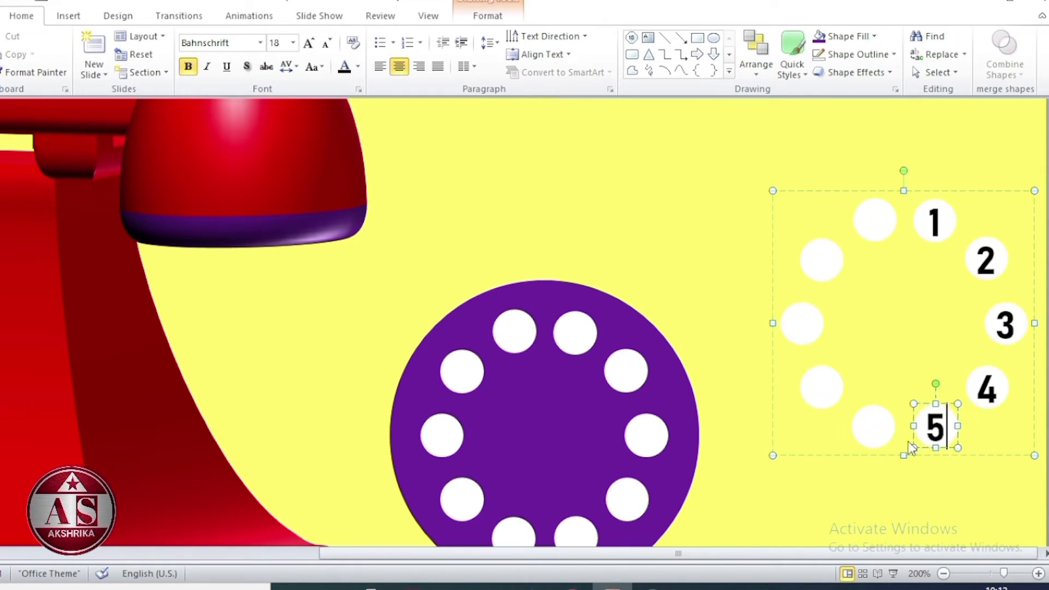
{"action": "type", "text": "8"}
{"action": "left_click", "coordinate": [821, 261]}
{"action": "type", "text": "9"}
{"action": "left_click", "coordinate": [874, 220]}
{"action": "type", "text": "0"}
{"action": "left_click", "coordinate": [714, 236]}
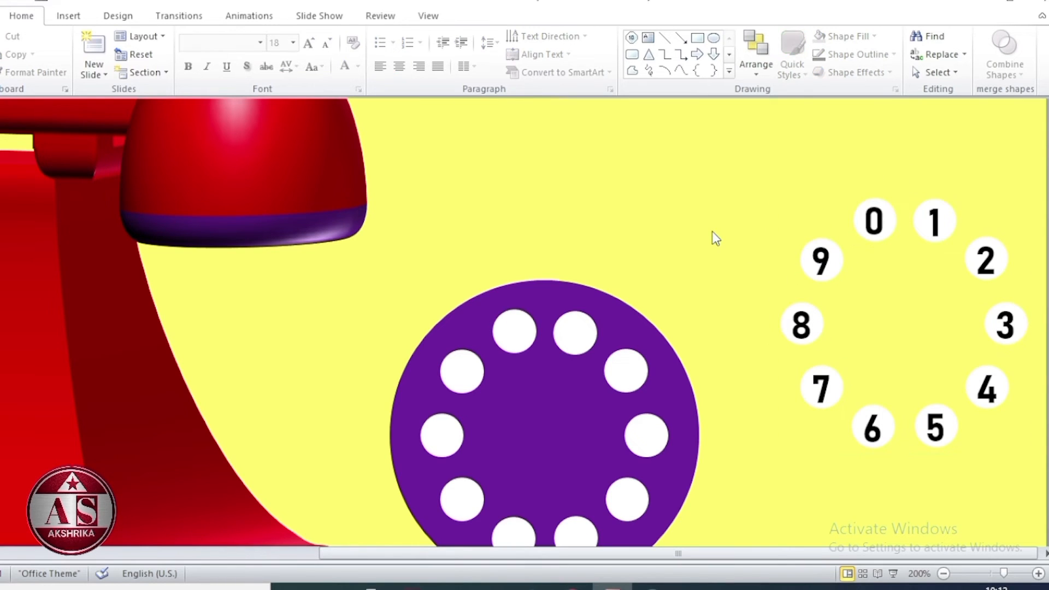
Draw a circle about 2.54 cm in diameter just above the purple circle and remove its outline
{"action": "left_click", "coordinate": [77, 19]}
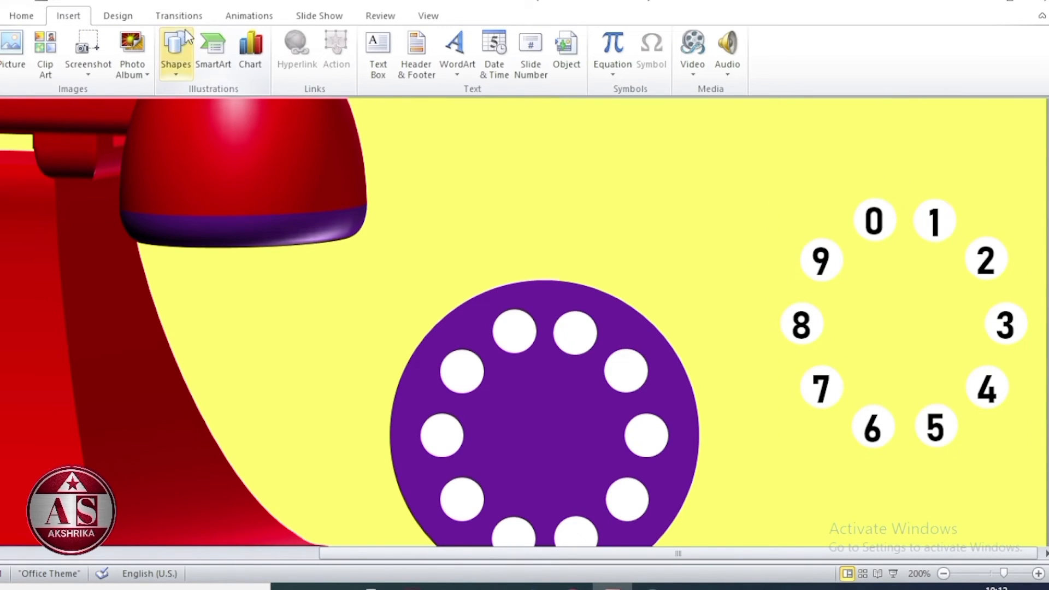
{"action": "left_click", "coordinate": [176, 47]}
{"action": "left_click", "coordinate": [251, 107]}
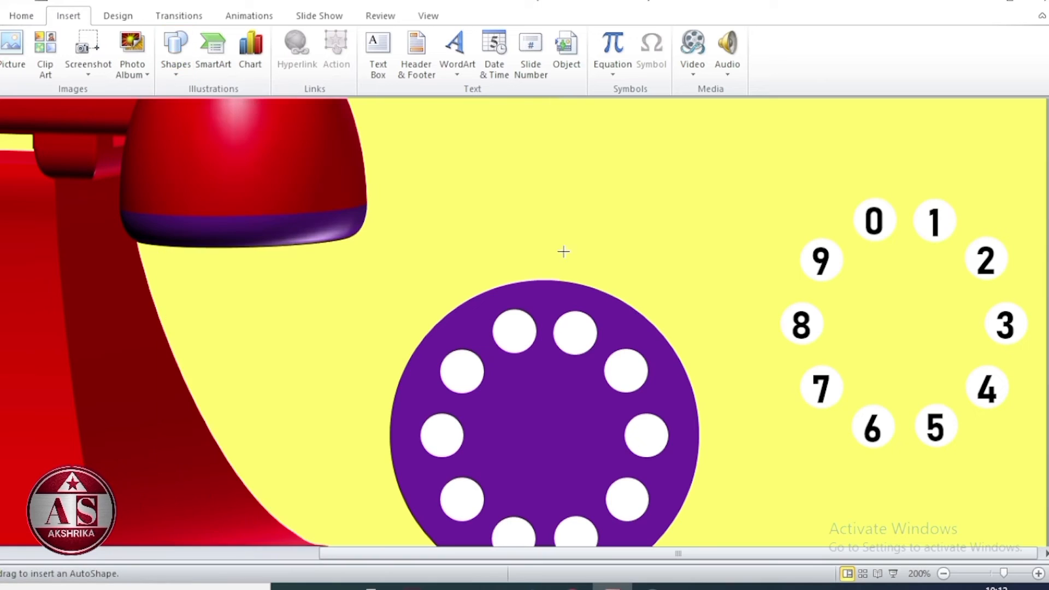
{"action": "left_click_drag", "start_coordinate": [544, 158], "coordinate": [707, 320]}
{"action": "left_click_drag", "start_coordinate": [634, 218], "coordinate": [633, 197]}
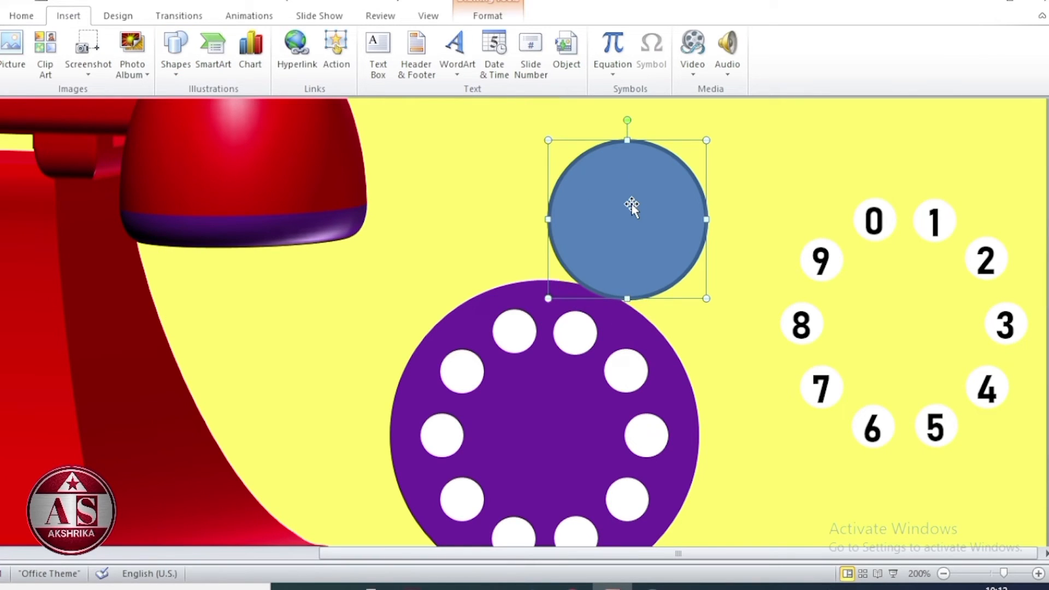
{"action": "left_click", "coordinate": [486, 14]}
{"action": "left_click", "coordinate": [550, 54]}
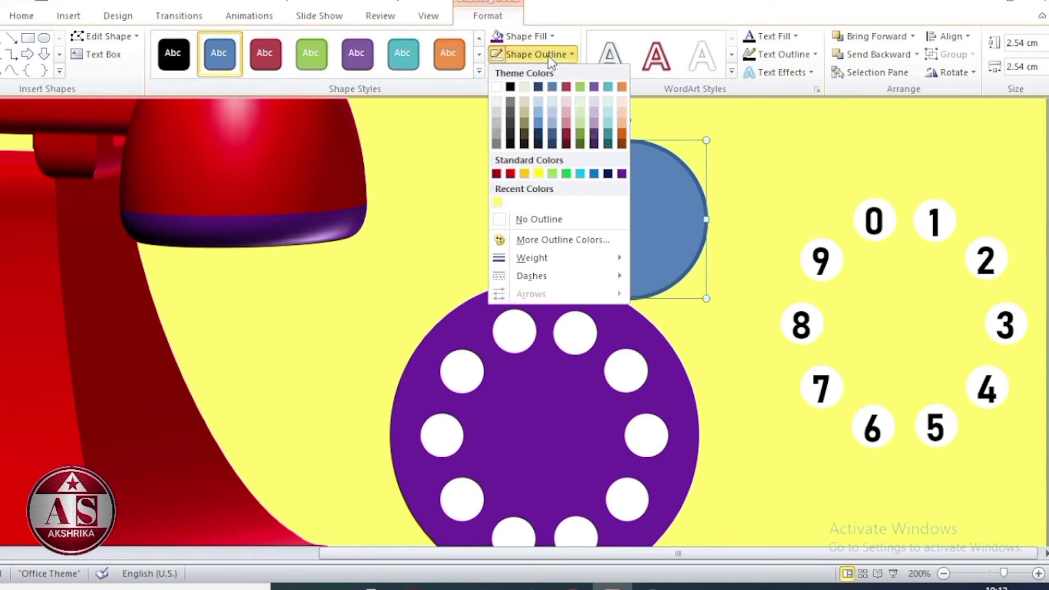
{"action": "left_click", "coordinate": [534, 218]}
Set the new circle's height and width to 2.2 cm and fill it with black
{"action": "left_click", "coordinate": [1034, 43]}
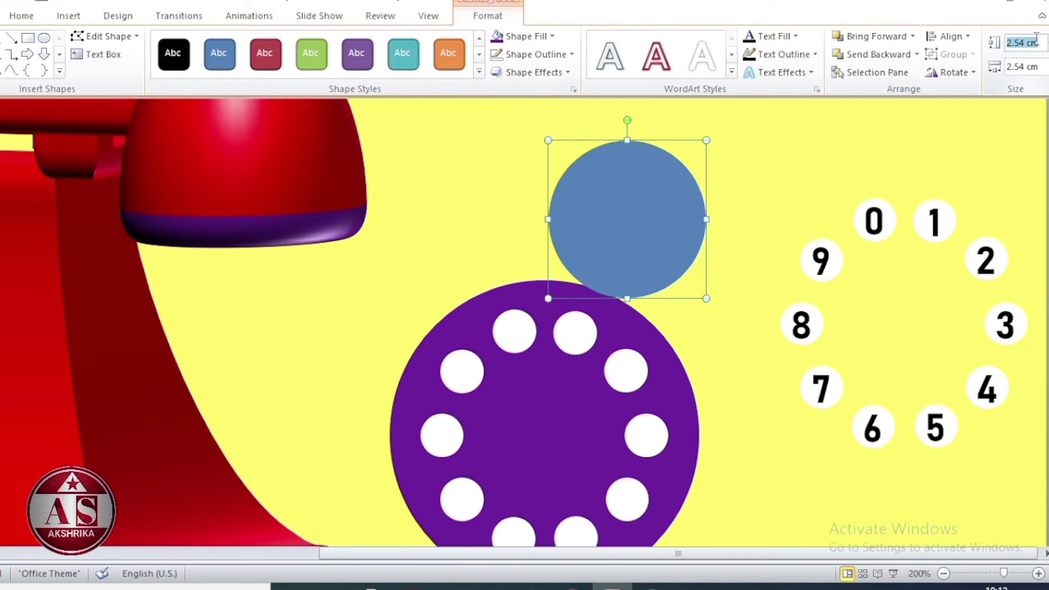
{"action": "type", "text": "2"}
{"action": "key", "text": "Return"}
{"action": "left_click", "coordinate": [1018, 67]}
{"action": "type", "text": "2.2"}
{"action": "key", "text": "Return"}
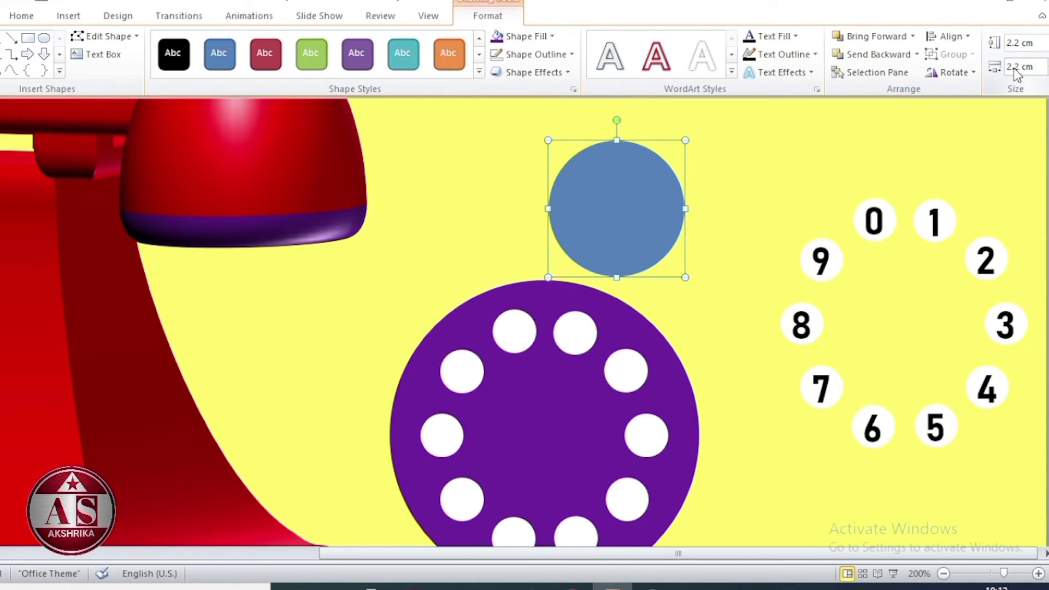
{"action": "left_click", "coordinate": [534, 38]}
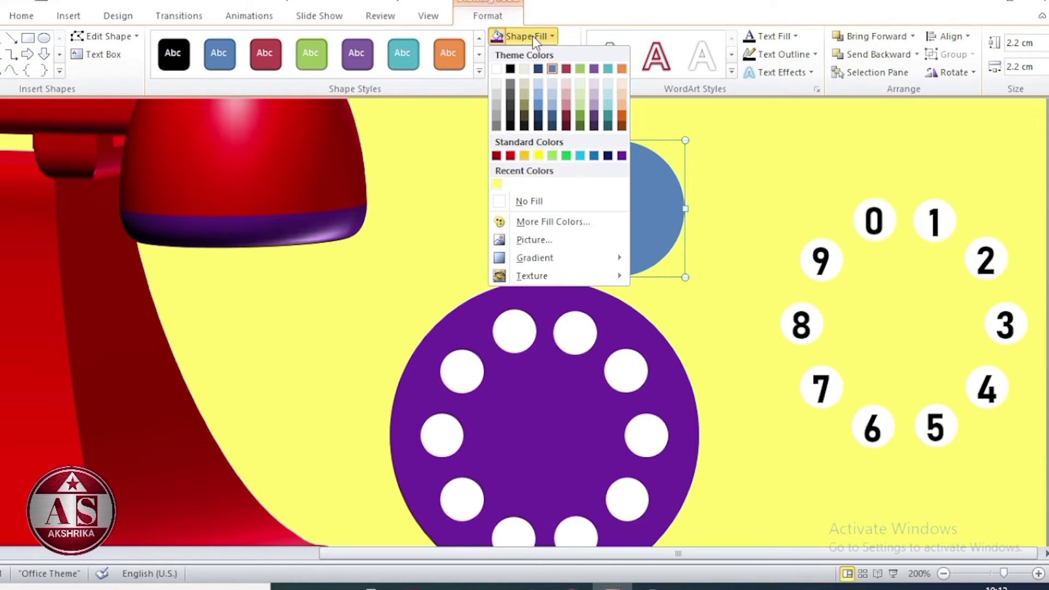
{"action": "left_click", "coordinate": [511, 71]}
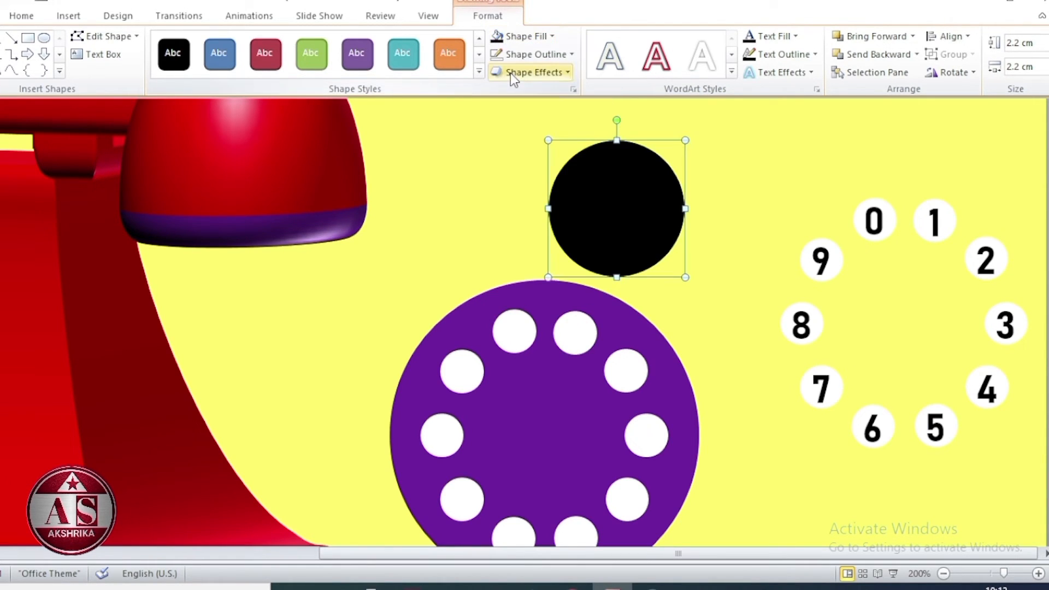
Give the black circle a top bevel 8 pt wide and 16 pt high with the Metal material
{"action": "right_click", "coordinate": [644, 221]}
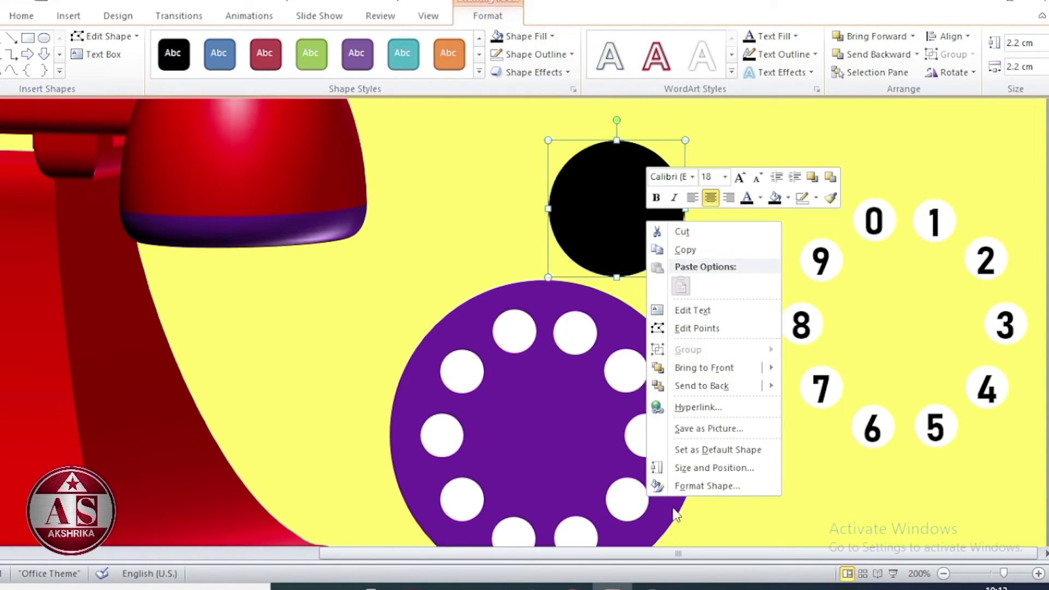
{"action": "left_click", "coordinate": [693, 488]}
{"action": "left_click_drag", "start_coordinate": [855, 140], "coordinate": [884, 134]}
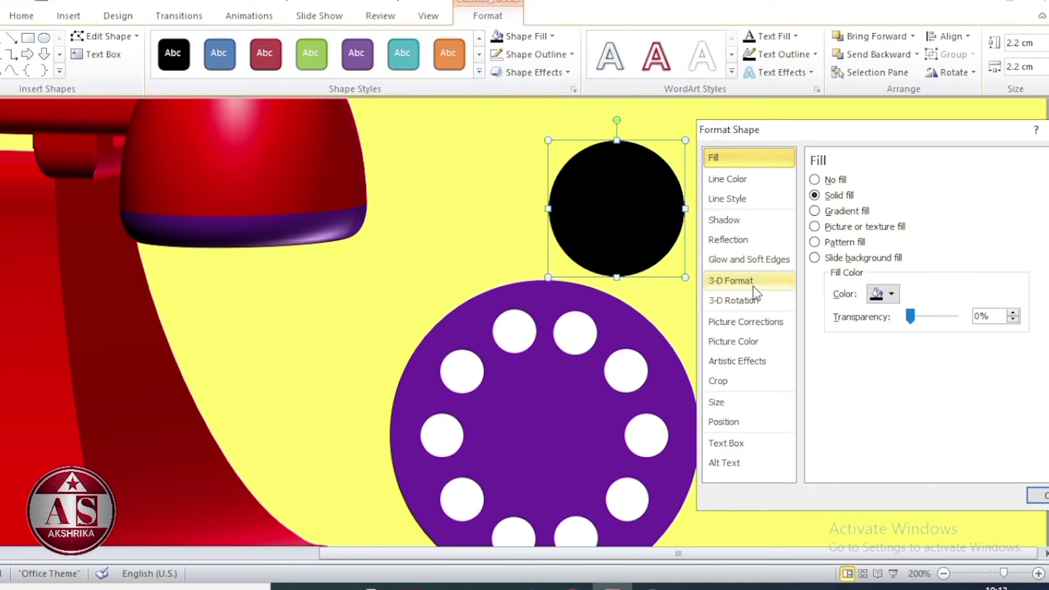
{"action": "left_click", "coordinate": [754, 285]}
{"action": "left_click_drag", "start_coordinate": [989, 201], "coordinate": [932, 195]}
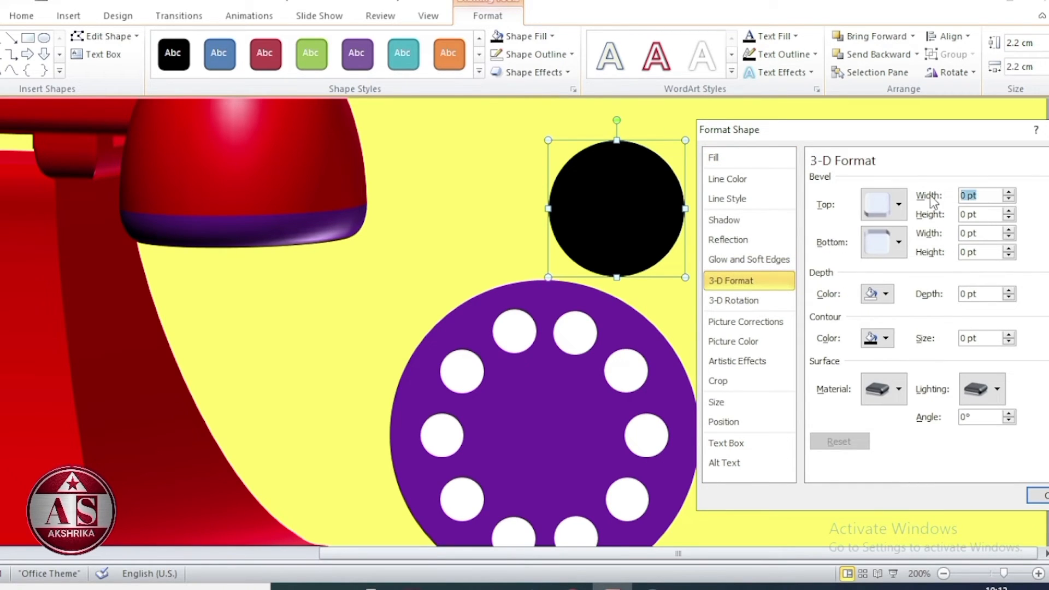
{"action": "type", "text": "8"}
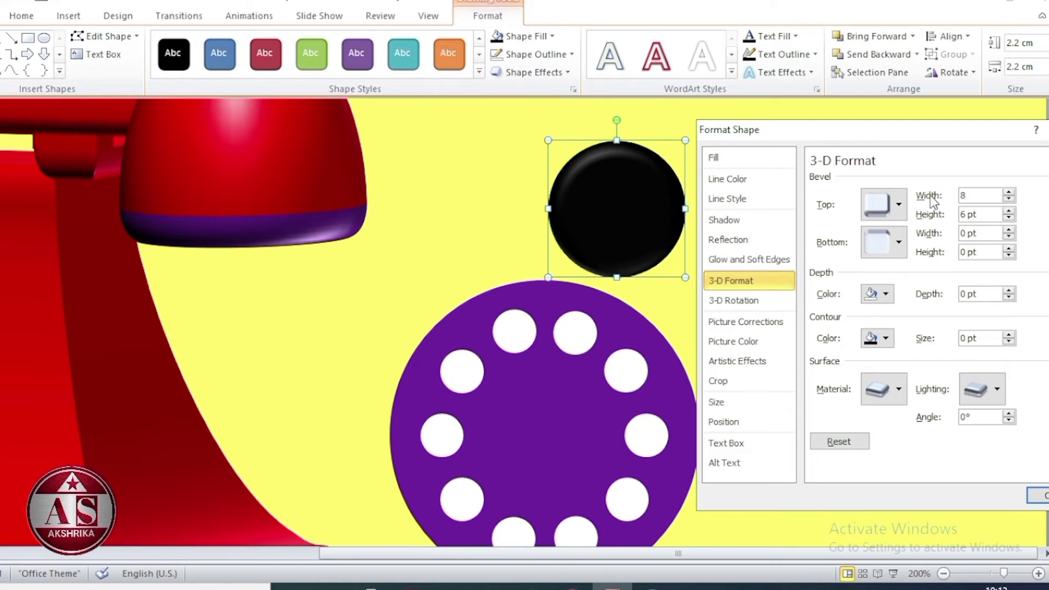
{"action": "key", "text": "Tab"}
{"action": "type", "text": "16"}
{"action": "key", "text": "Tab"}
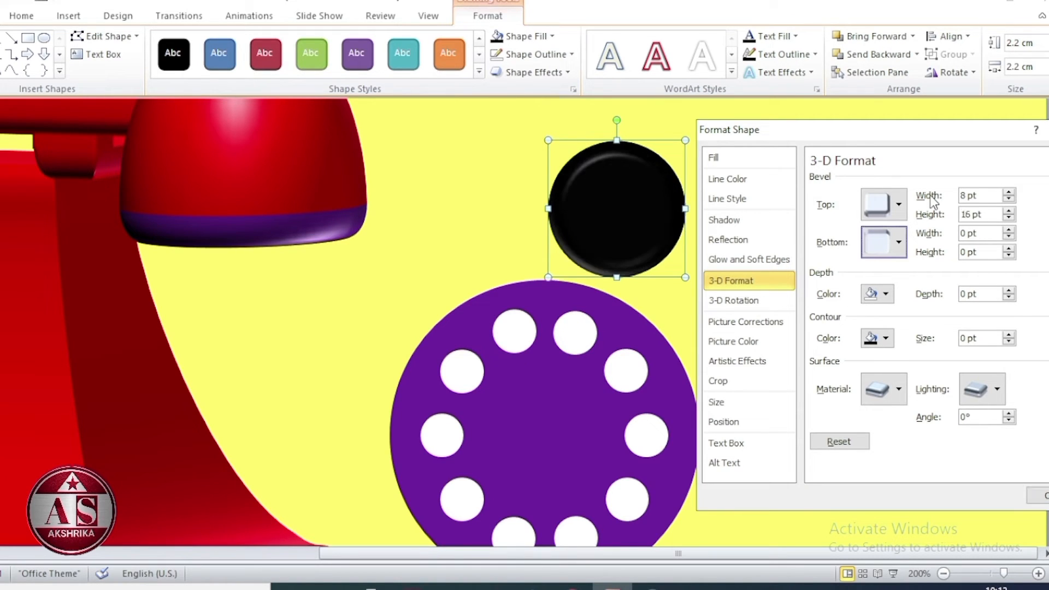
{"action": "left_click", "coordinate": [888, 389]}
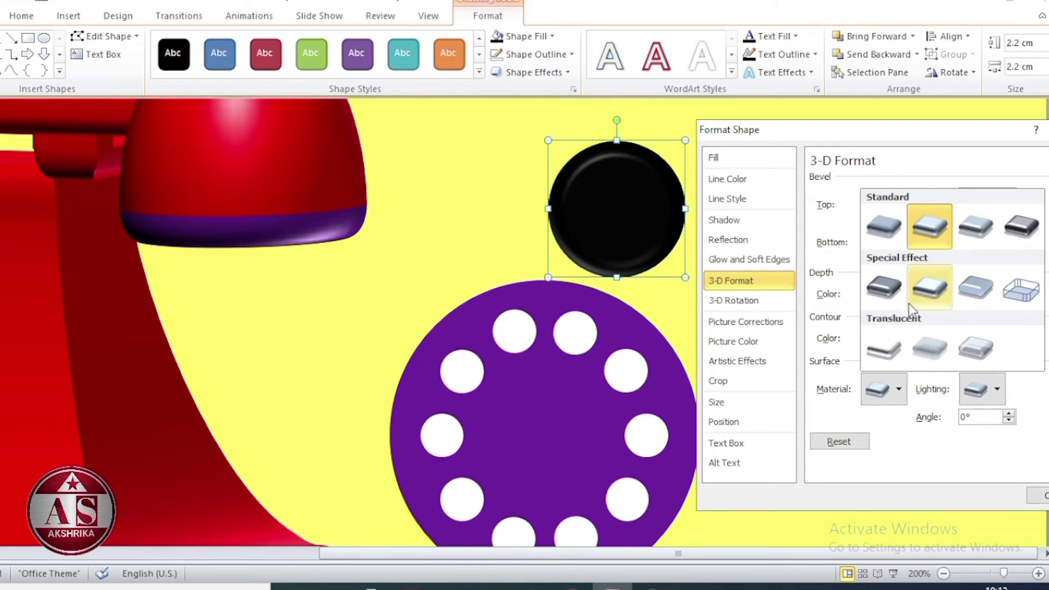
{"action": "left_click", "coordinate": [1031, 228]}
Give the purple circle a top bevel 4 pt wide and 8 pt high with the Plastic material
{"action": "left_click", "coordinate": [550, 438]}
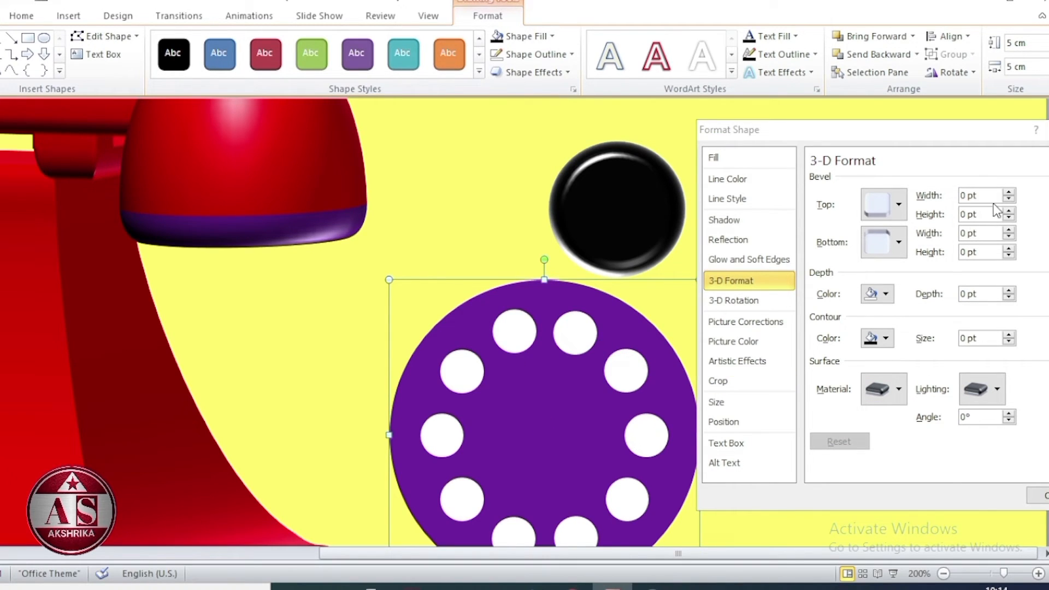
{"action": "left_click_drag", "start_coordinate": [993, 197], "coordinate": [898, 204]}
{"action": "type", "text": "4"}
{"action": "key", "text": "Tab"}
{"action": "type", "text": "8"}
{"action": "key", "text": "Tab"}
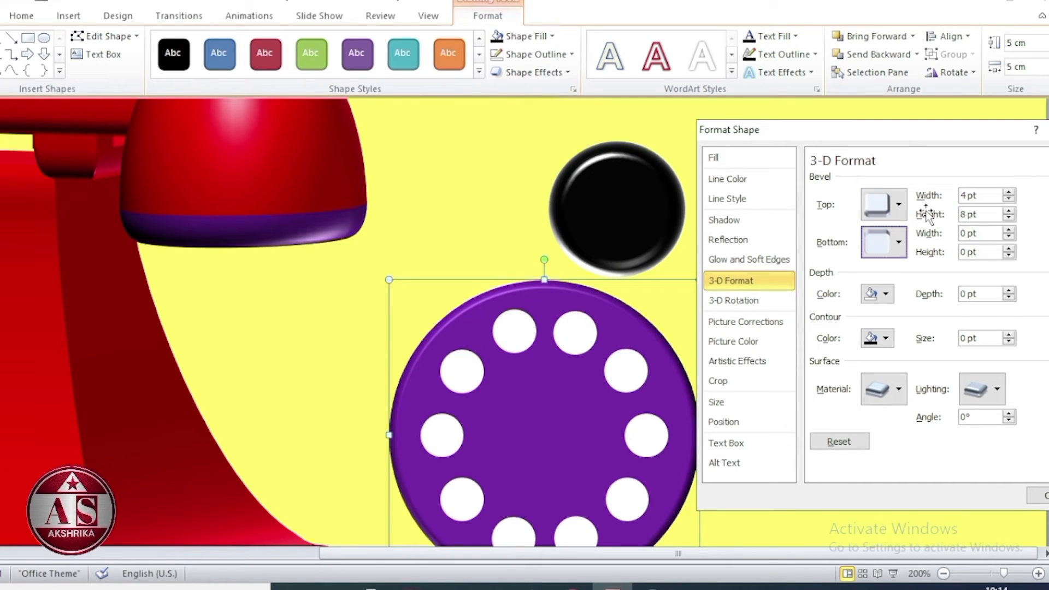
{"action": "left_click", "coordinate": [890, 399]}
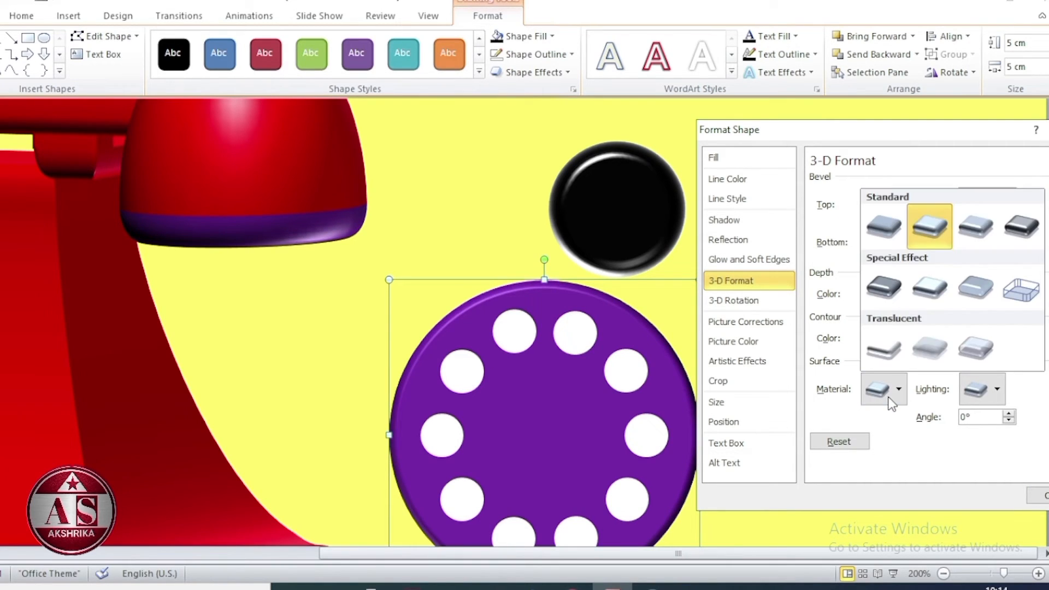
{"action": "left_click", "coordinate": [976, 237]}
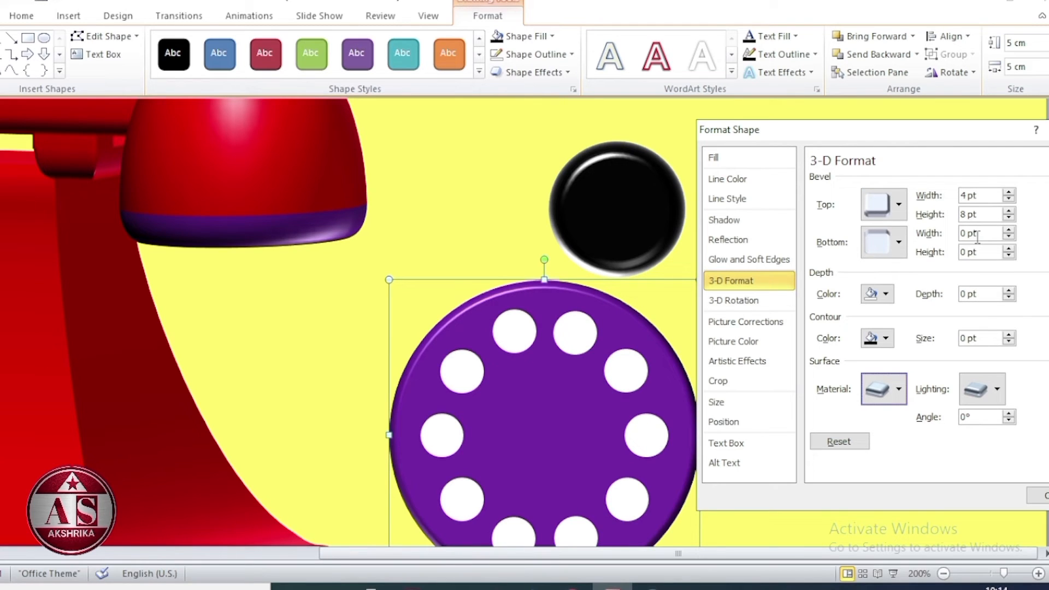
Align the black circle, purple circle, plain white ring and numbered ring with each other by both centre and middle
{"action": "left_click", "coordinate": [734, 300]}
{"action": "left_click_drag", "start_coordinate": [930, 134], "coordinate": [205, 19]}
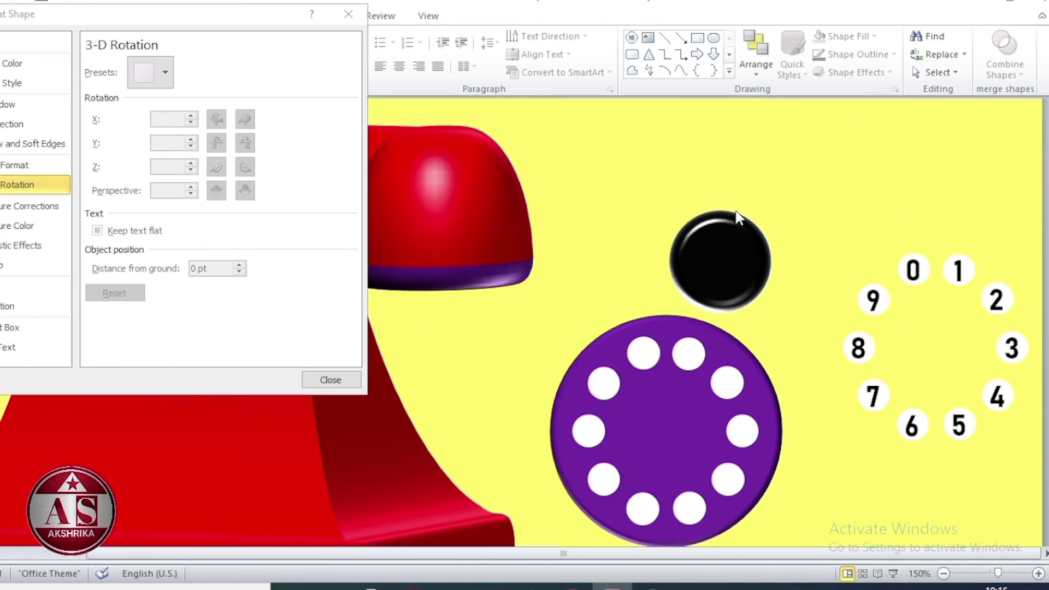
{"action": "left_click", "coordinate": [730, 234]}
{"action": "left_click", "coordinate": [595, 342], "text": "ctrl"}
{"action": "left_click", "coordinate": [612, 389], "text": "ctrl"}
{"action": "left_click", "coordinate": [907, 267], "text": "ctrl"}
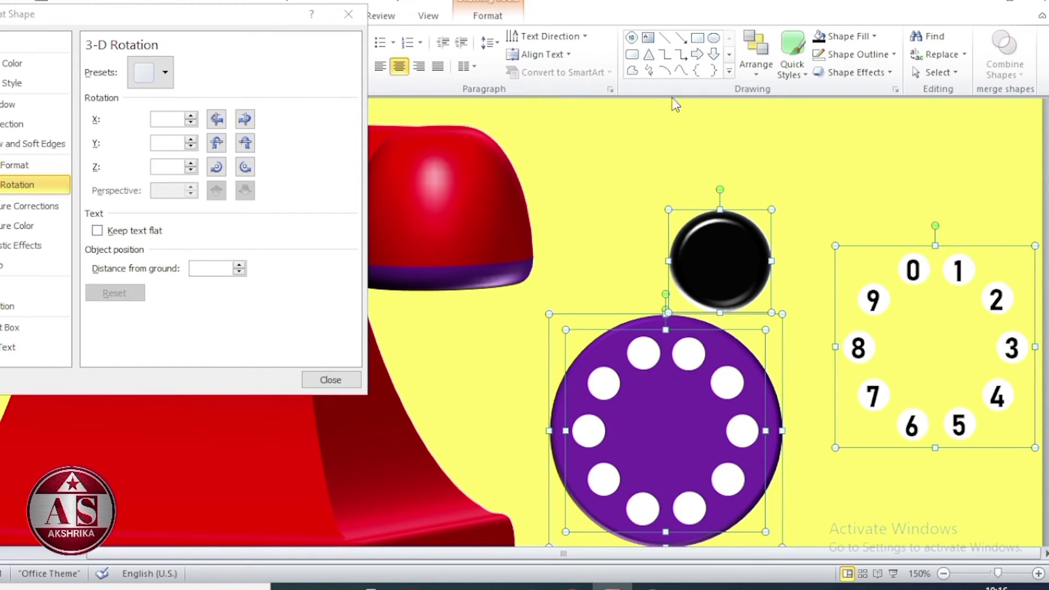
{"action": "left_click", "coordinate": [498, 20]}
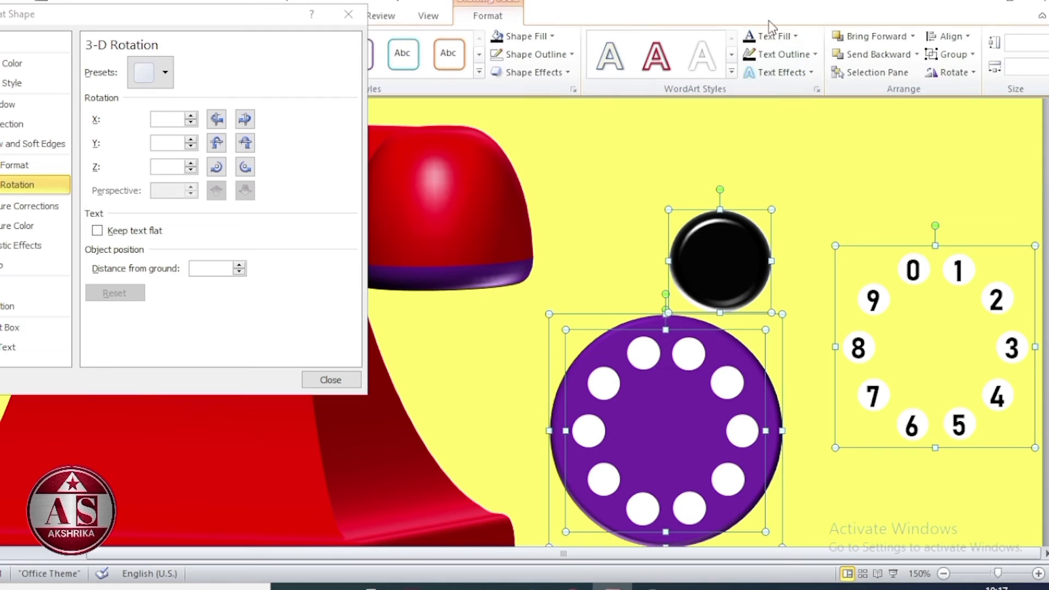
{"action": "left_click", "coordinate": [949, 36]}
{"action": "left_click", "coordinate": [976, 75]}
{"action": "left_click", "coordinate": [942, 37]}
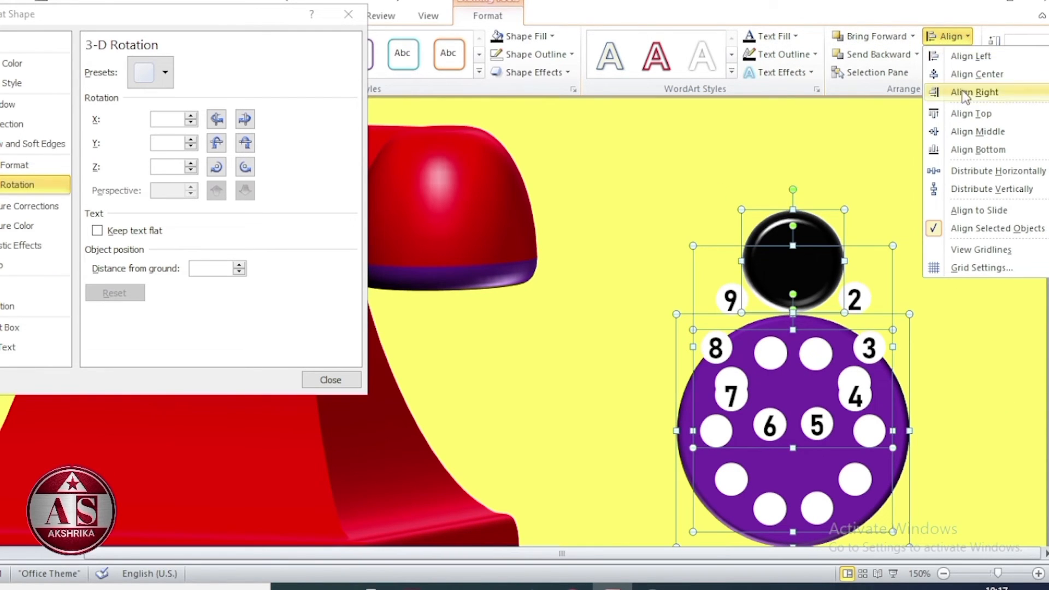
{"action": "left_click", "coordinate": [981, 133]}
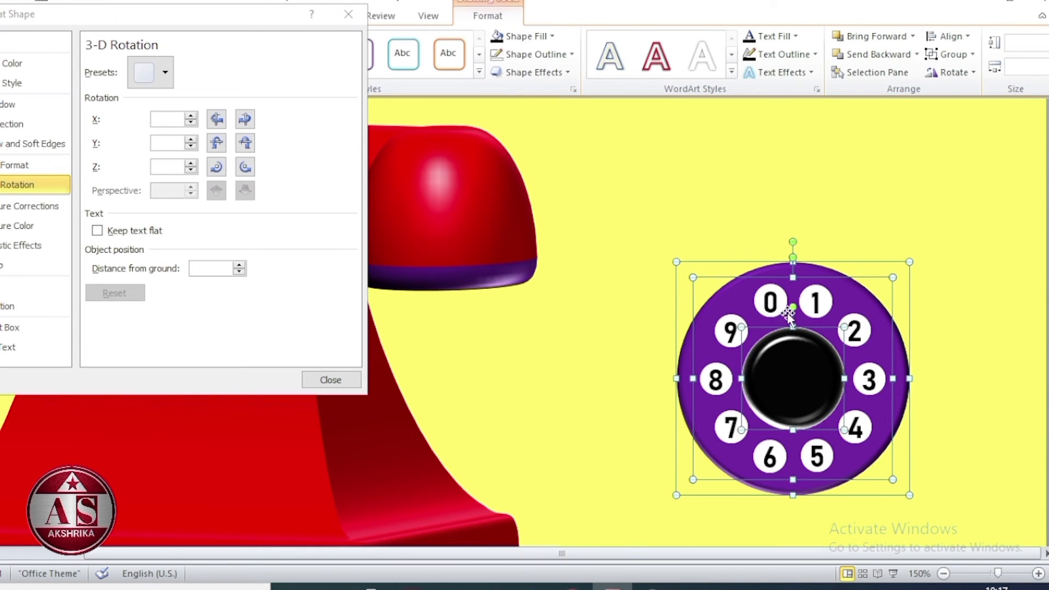
{"action": "left_click", "coordinate": [840, 195]}
Apply the Art Deco top bevel to the numbered ring of white circles
{"action": "left_click", "coordinate": [804, 279]}
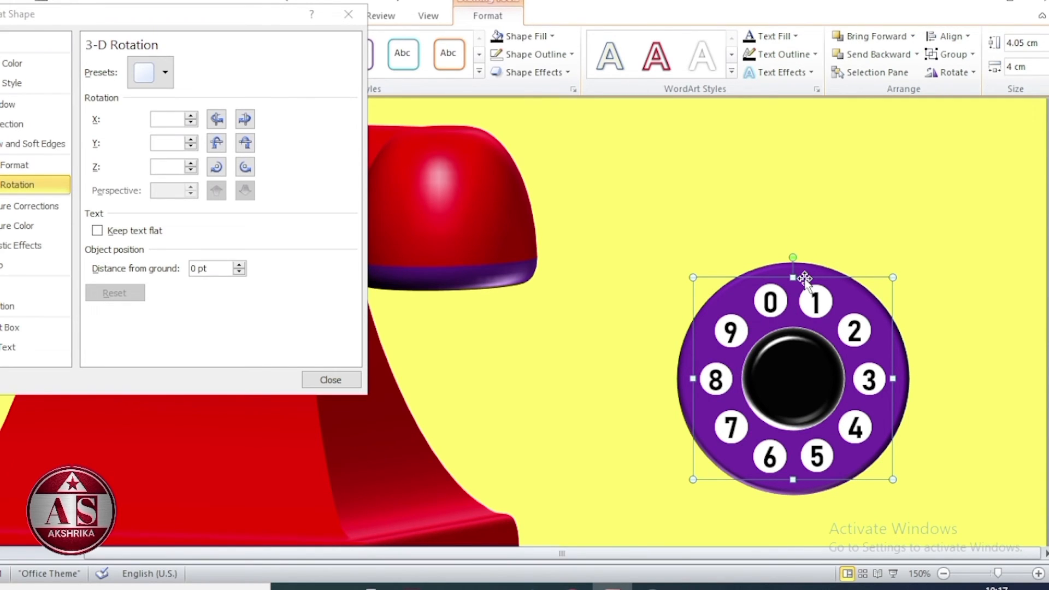
{"action": "left_click", "coordinate": [31, 170]}
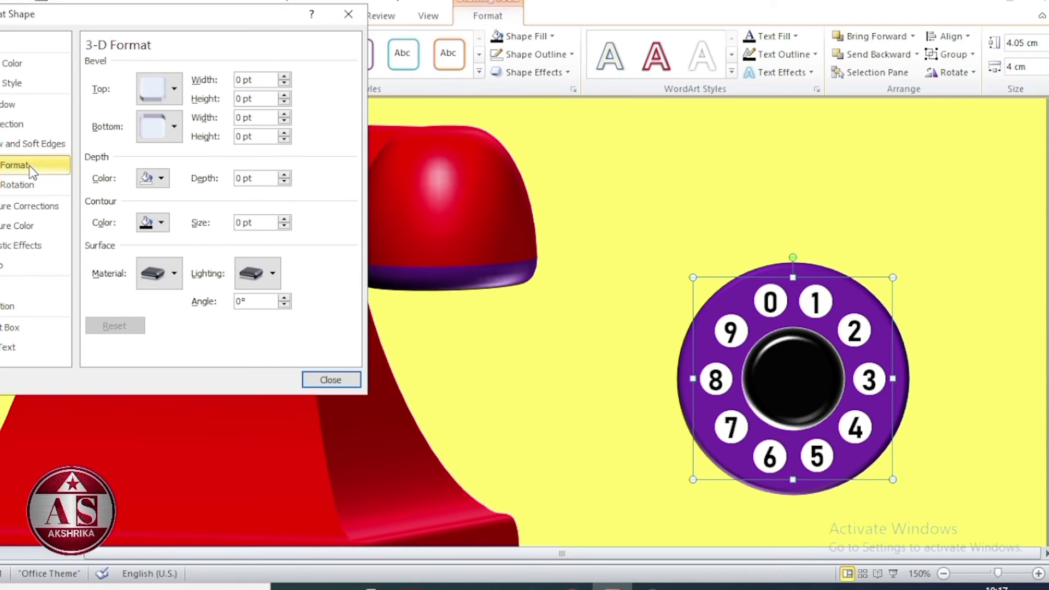
{"action": "left_click", "coordinate": [173, 89]}
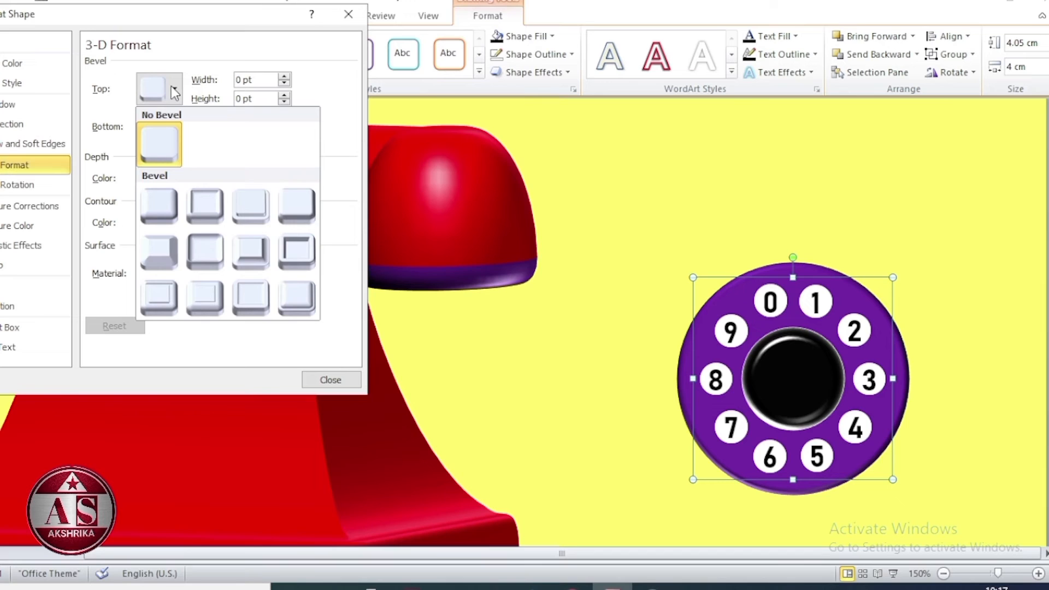
{"action": "left_click", "coordinate": [297, 308]}
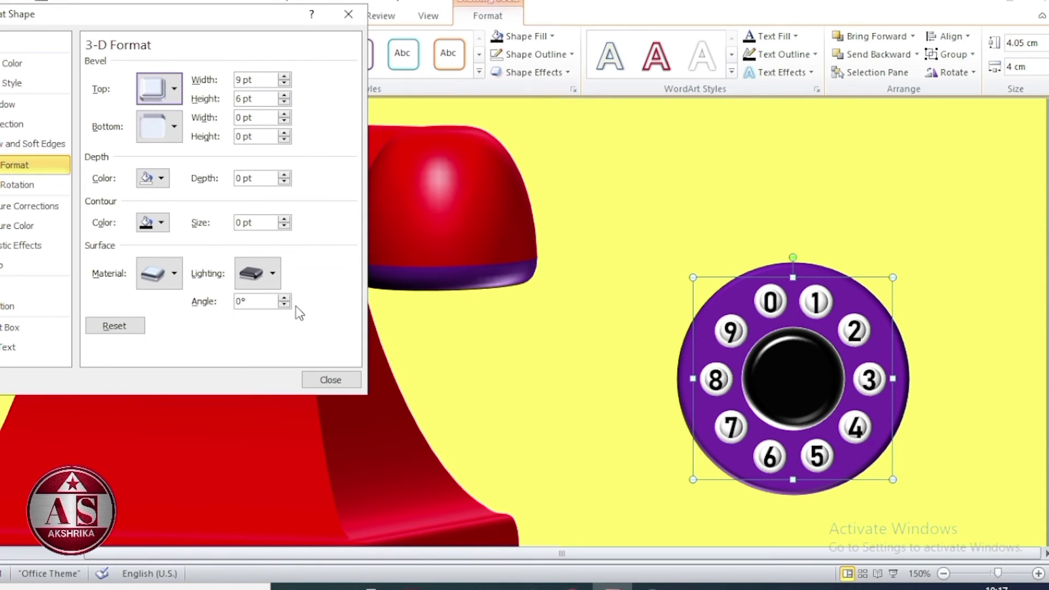
Give the numbered ring of circles the Plastic material and an outer shadow offset diagonally to the bottom right
{"action": "left_click", "coordinate": [174, 273]}
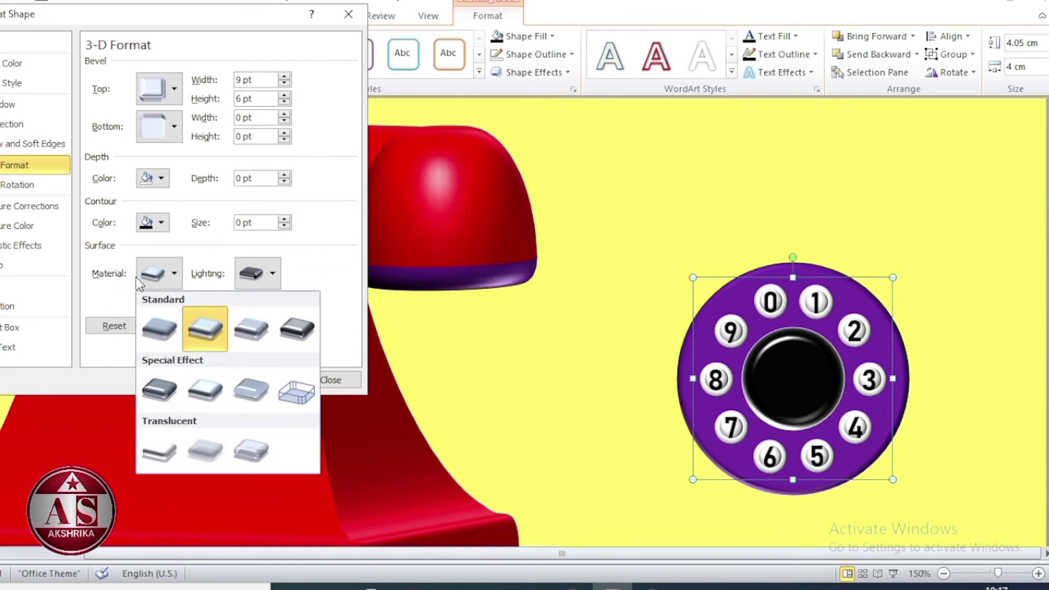
{"action": "left_click", "coordinate": [252, 338]}
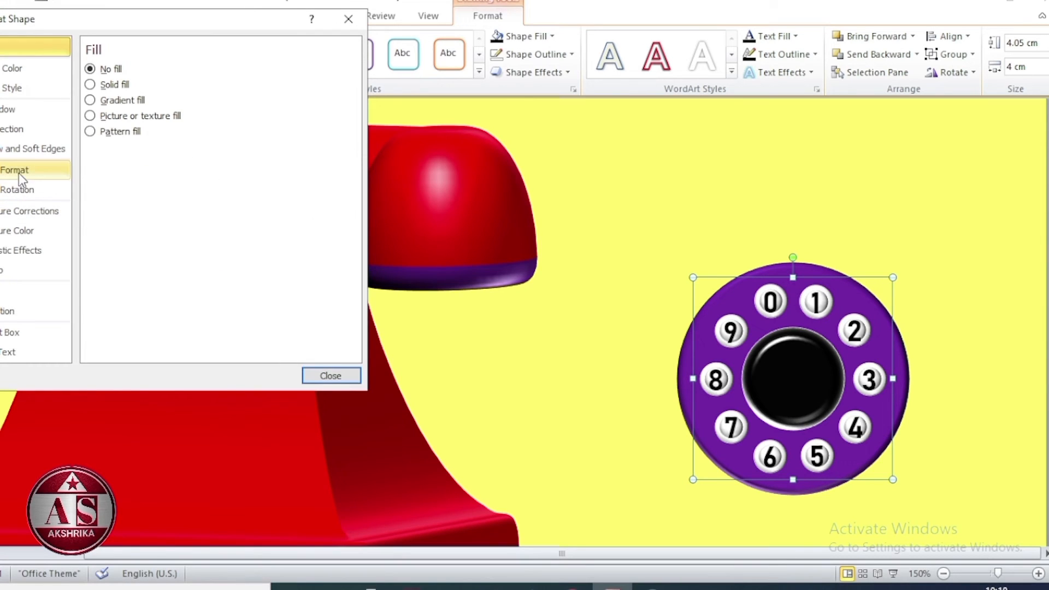
{"action": "left_click", "coordinate": [21, 112]}
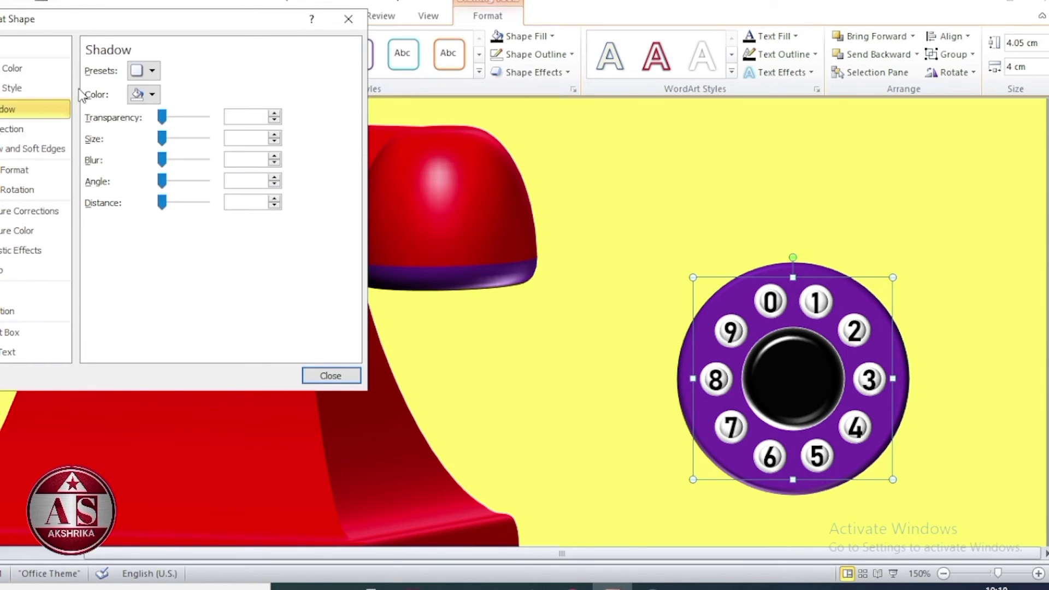
{"action": "left_click", "coordinate": [153, 72]}
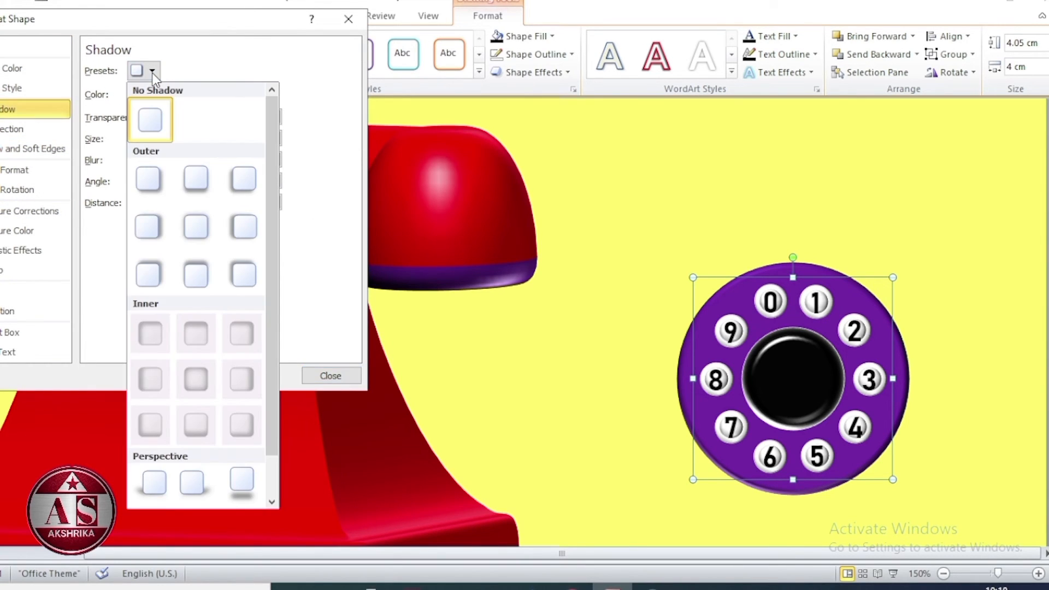
{"action": "left_click", "coordinate": [146, 185]}
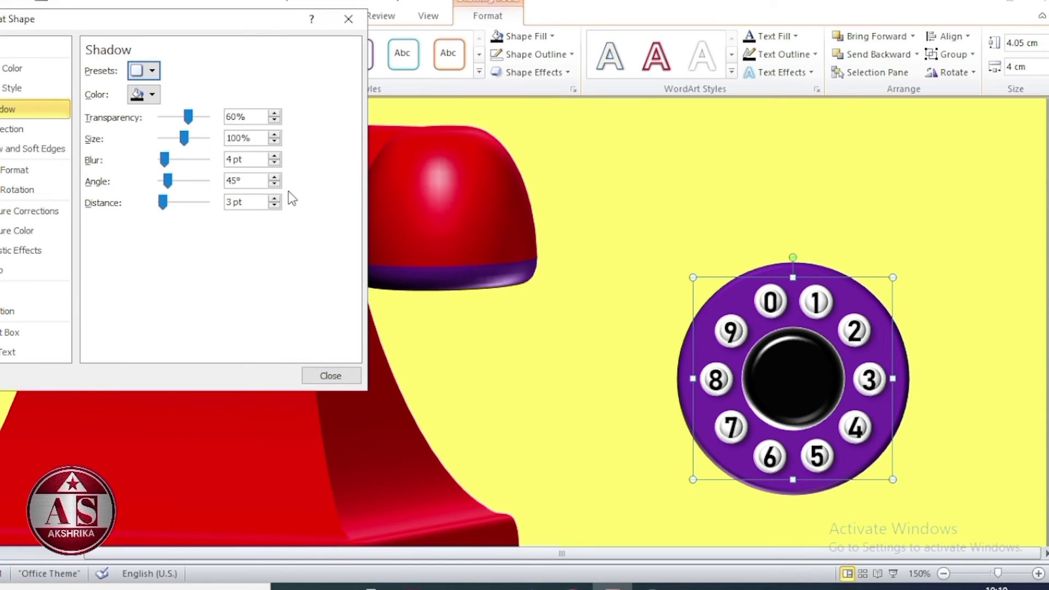
{"action": "left_click", "coordinate": [325, 375]}
Group all parts of the dial, including the purple circle, numbered ring, white ring and black centre
{"action": "scroll", "coordinate": [326, 372], "scroll_direction": "down", "scroll_amount": 5}
{"action": "left_click", "coordinate": [640, 241]}
{"action": "left_click_drag", "start_coordinate": [618, 244], "coordinate": [839, 482]}
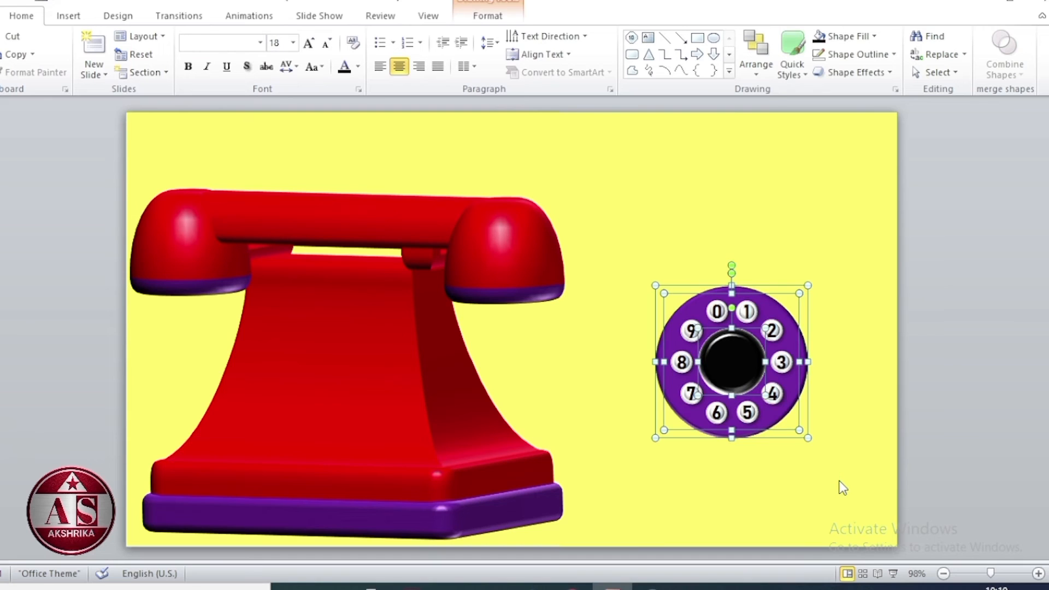
{"action": "key", "text": "ctrl+g"}
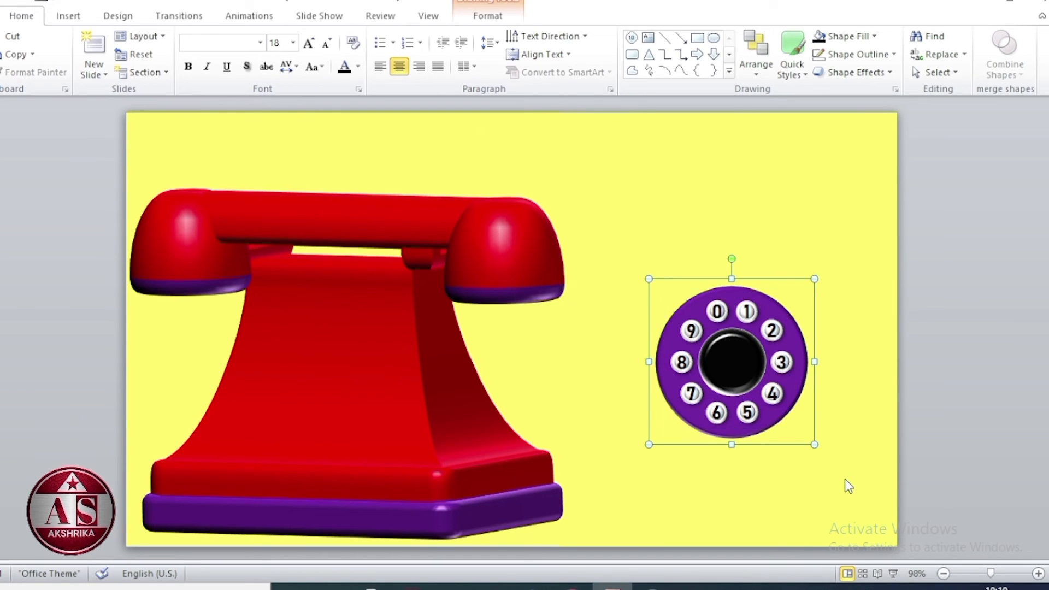
Move the grouped dial onto the red front face of the telephone body and nudge it slightly to the left
{"action": "left_click_drag", "start_coordinate": [774, 304], "coordinate": [372, 314]}
{"action": "scroll", "coordinate": [477, 411], "scroll_direction": "up", "scroll_amount": 2}
{"action": "key", "text": "Left"}
{"action": "key", "text": "Left"}
{"action": "scroll", "coordinate": [400, 362], "scroll_direction": "down", "scroll_amount": 2}
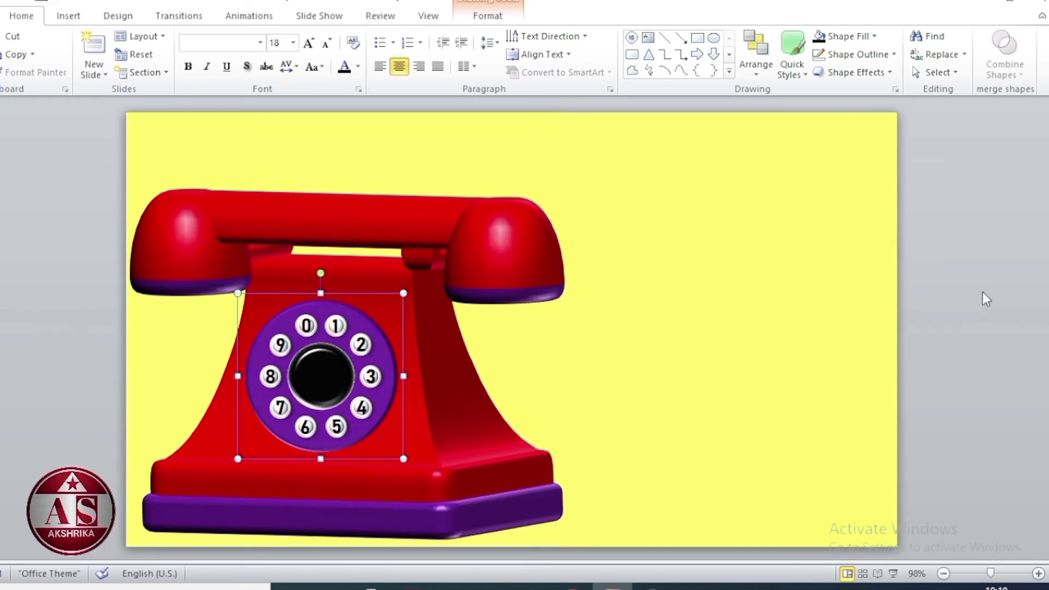
Group the dial with the rest of the telephone and place it in the middle of the slide
{"action": "left_click", "coordinate": [487, 249], "text": "shift"}
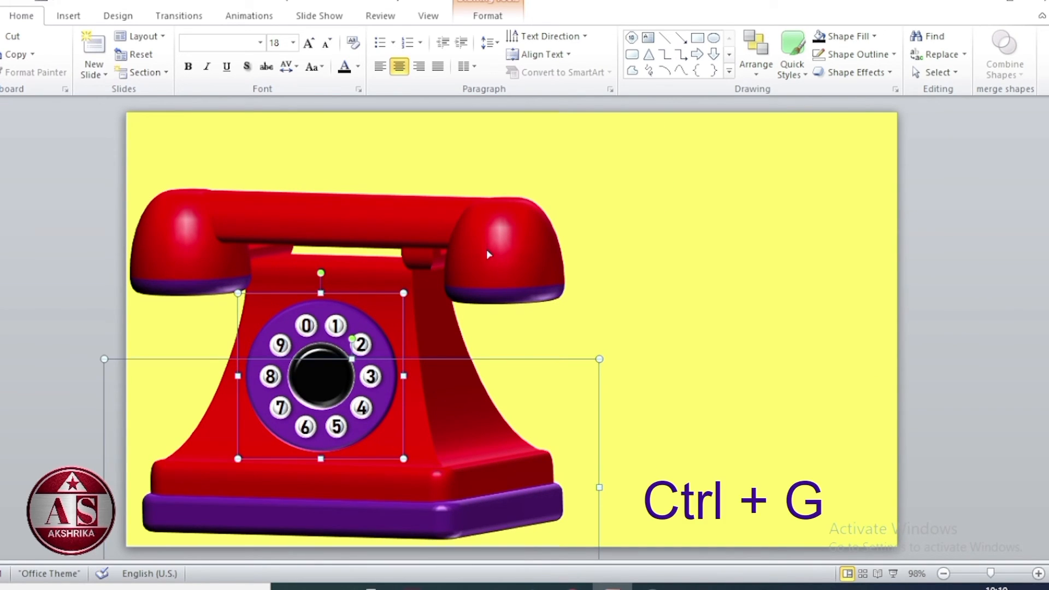
{"action": "key", "text": "ctrl+g"}
{"action": "left_click", "coordinate": [979, 229]}
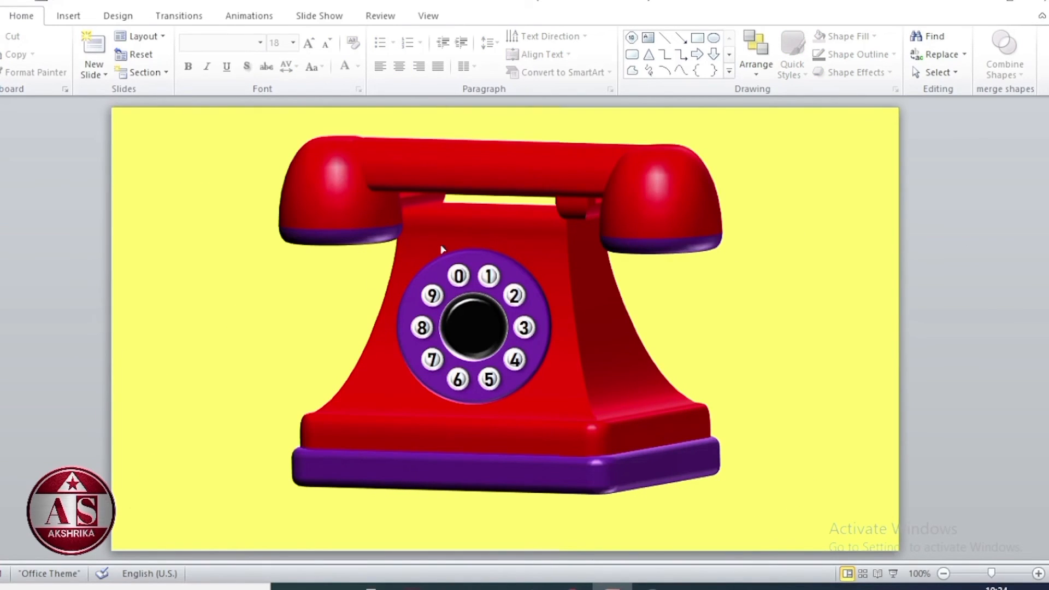
Ungroup the telephone and keep only the dial and body selected together, leaving the handset out as a separate object
{"action": "left_click", "coordinate": [442, 251]}
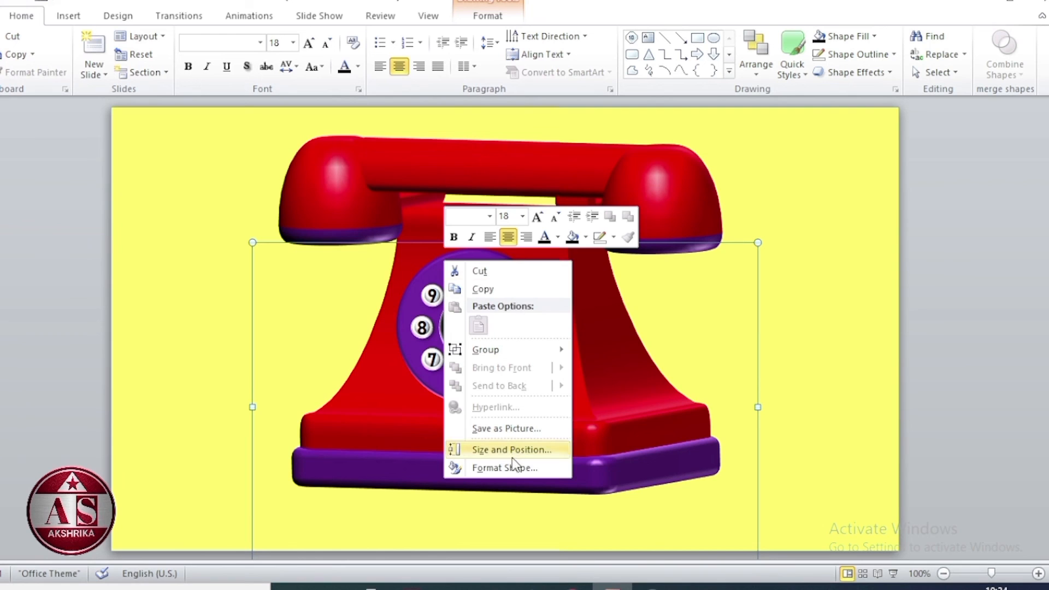
{"action": "mouse_move", "coordinate": [530, 352]}
{"action": "left_click", "coordinate": [619, 389]}
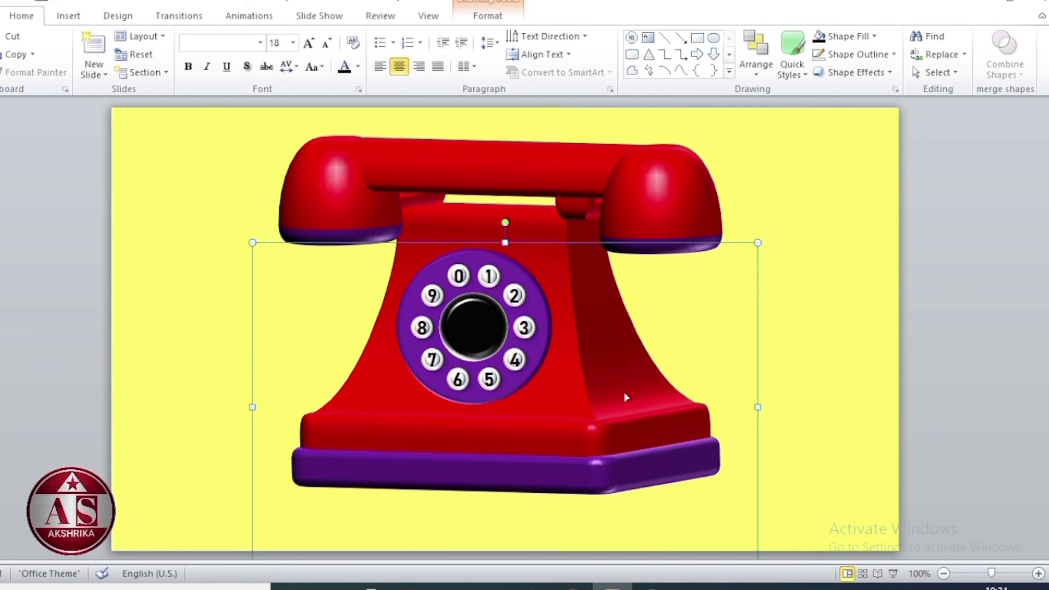
{"action": "left_click", "coordinate": [502, 168], "text": "shift"}
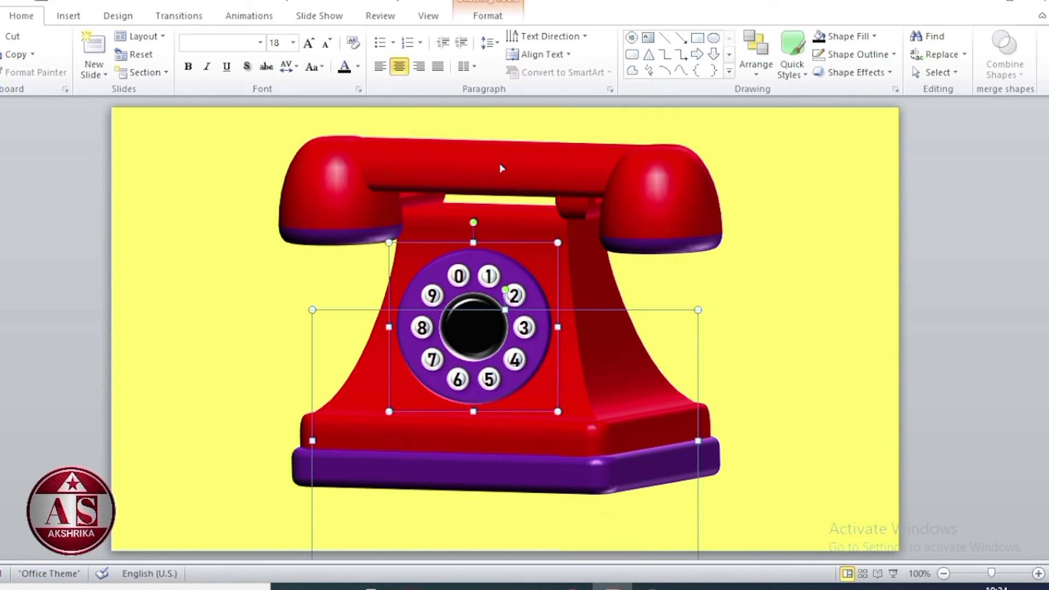
{"action": "left_click", "coordinate": [771, 299]}
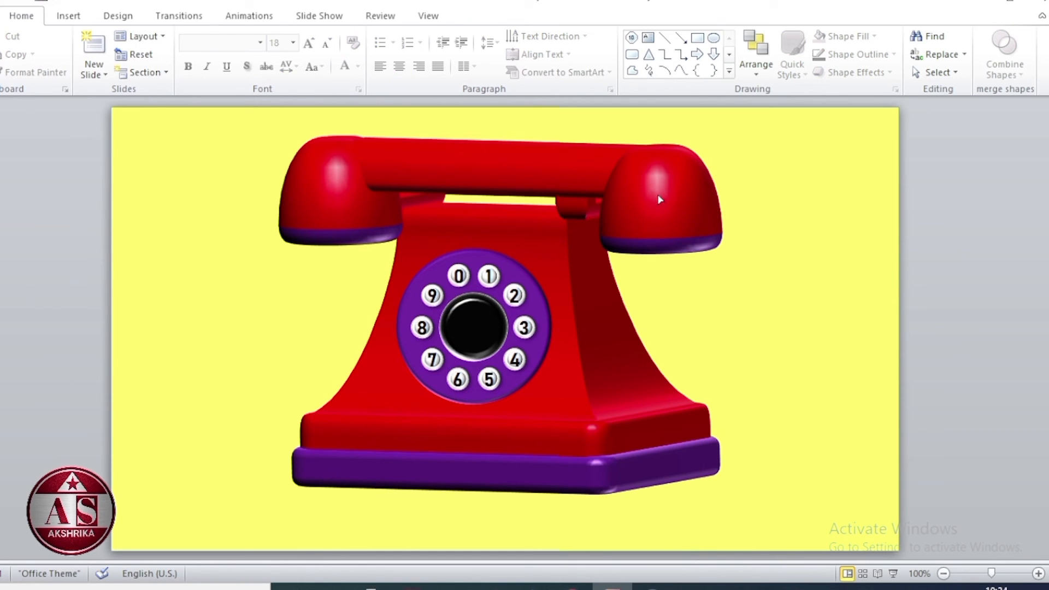
Add the Teeter emphasis animation to the handset
{"action": "left_click", "coordinate": [660, 200]}
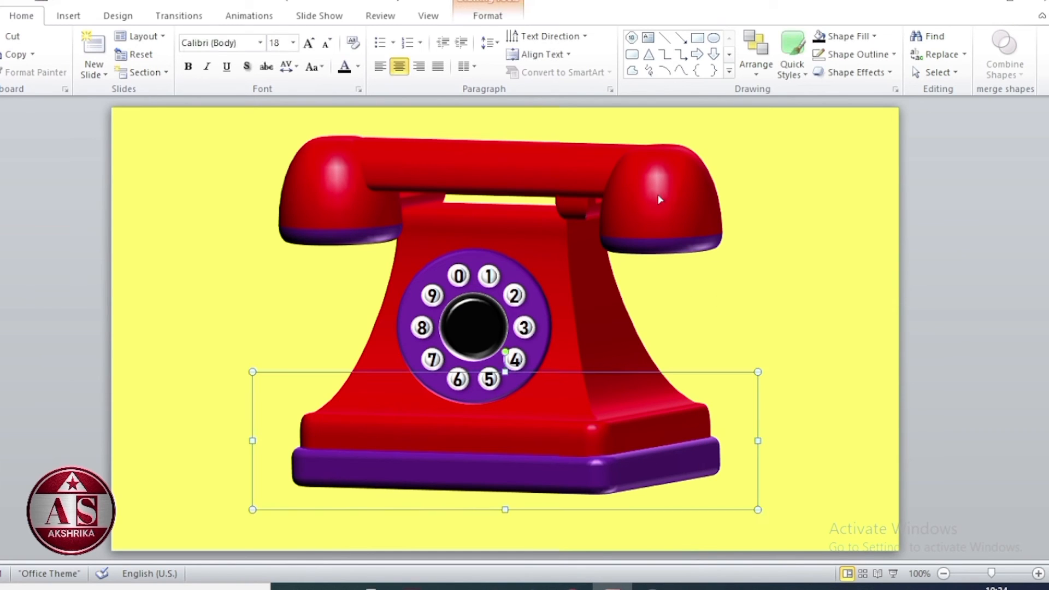
{"action": "left_click", "coordinate": [267, 13]}
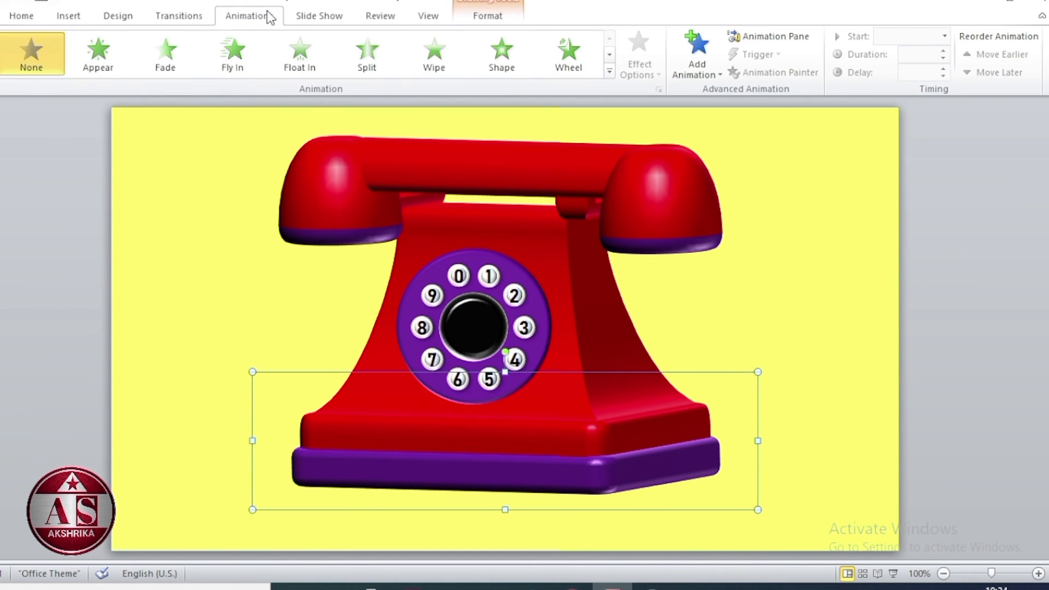
{"action": "left_click", "coordinate": [705, 58]}
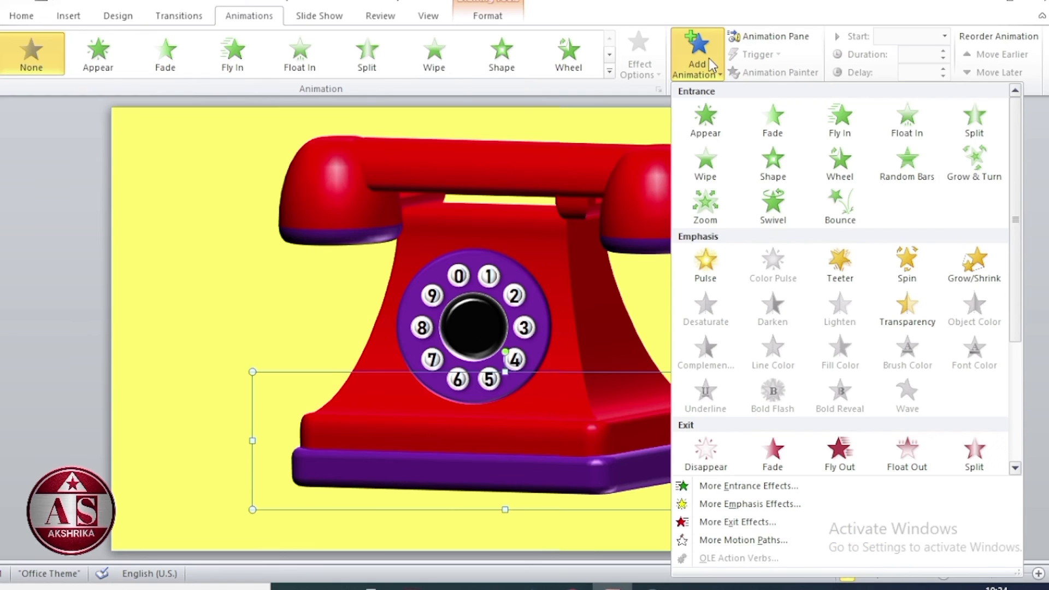
{"action": "left_click", "coordinate": [838, 265]}
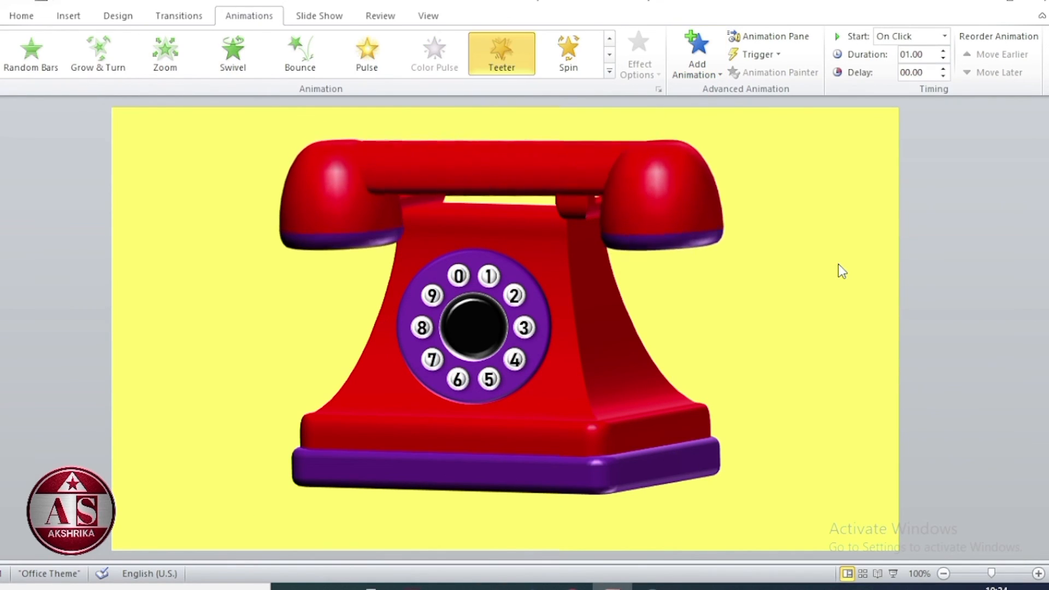
Set the handset's Teeter animation to start With Previous, last 0.5 seconds (Very Fast) and repeat Until End of Slide
{"action": "left_click", "coordinate": [771, 38]}
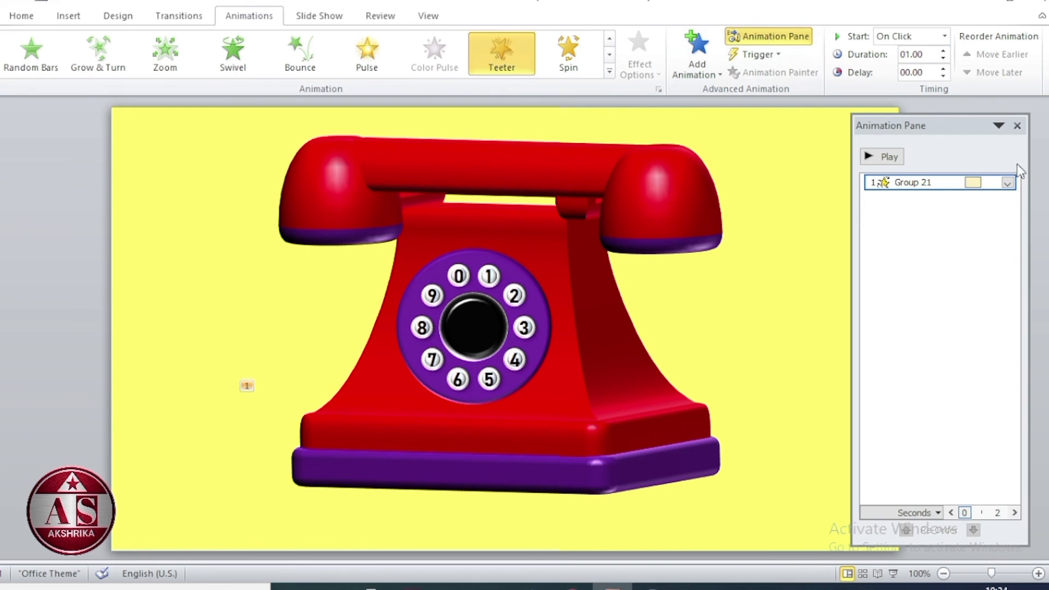
{"action": "right_click", "coordinate": [949, 190]}
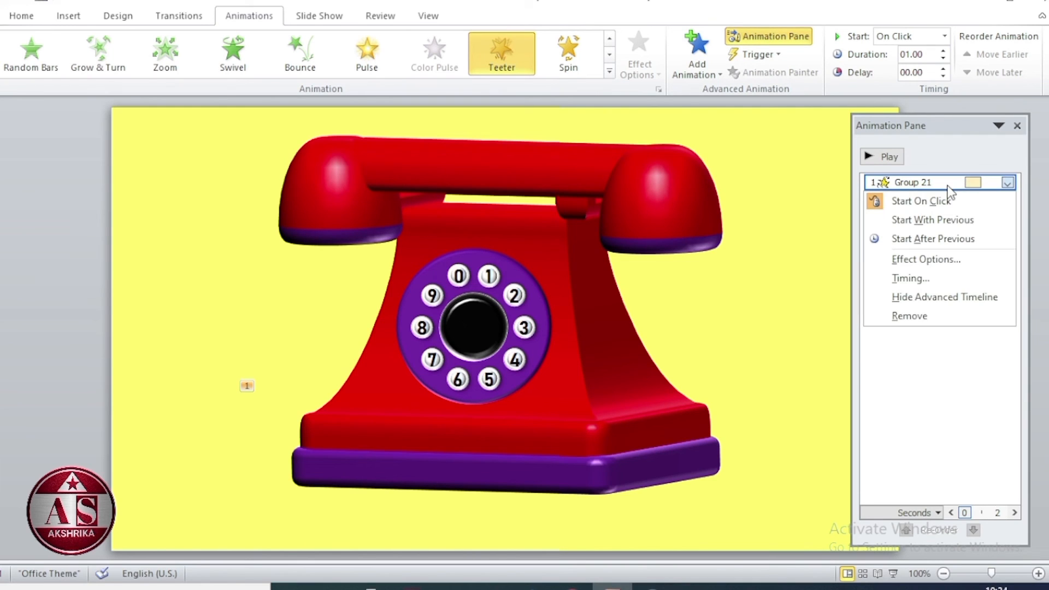
{"action": "left_click", "coordinate": [923, 280]}
{"action": "left_click", "coordinate": [325, 327]}
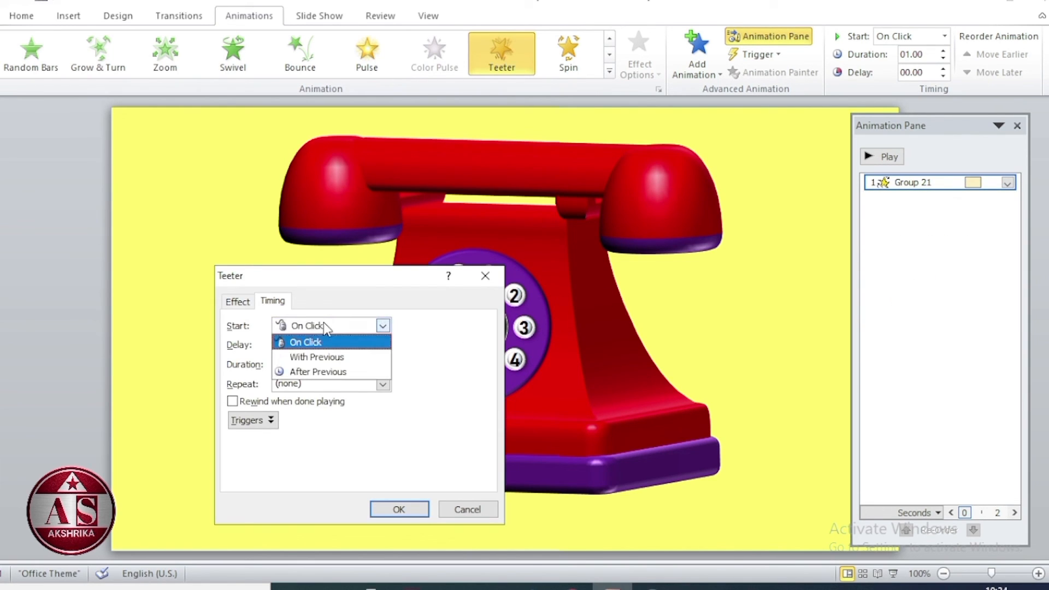
{"action": "left_click", "coordinate": [321, 357]}
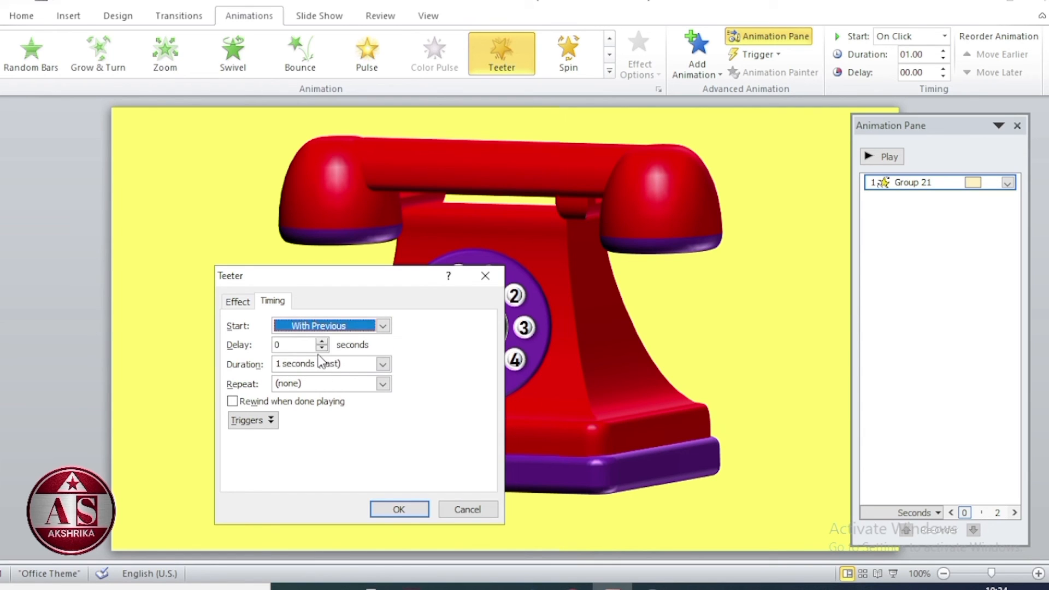
{"action": "left_click", "coordinate": [370, 363]}
{"action": "left_click", "coordinate": [383, 366]}
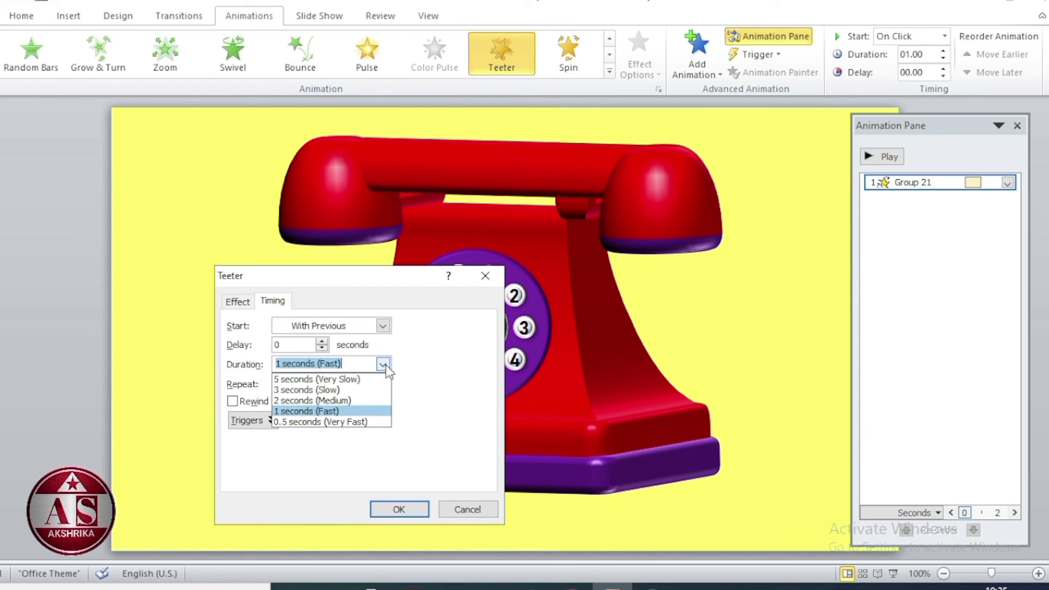
{"action": "left_click", "coordinate": [360, 426]}
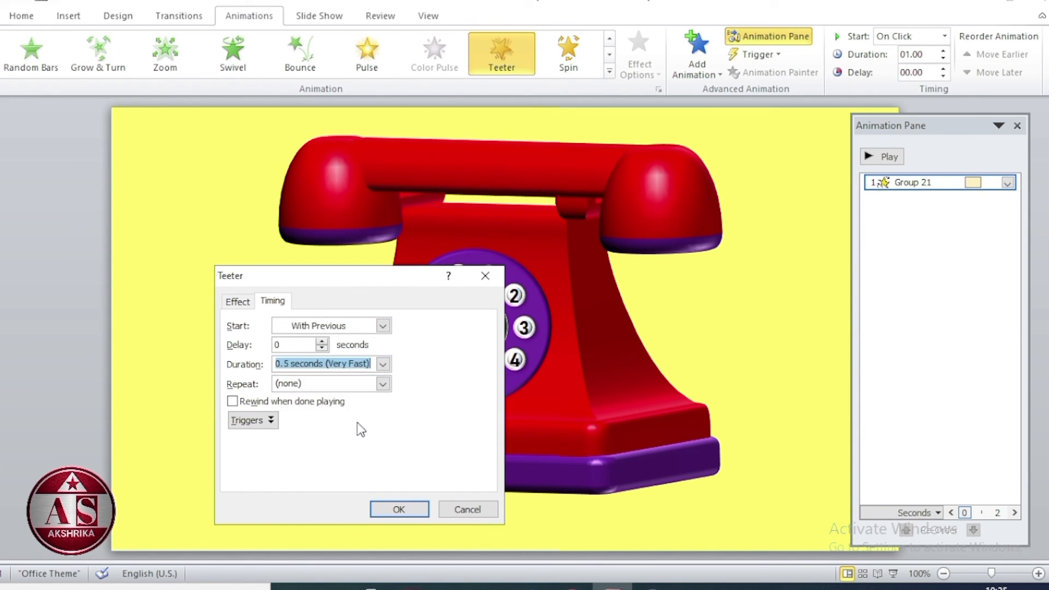
{"action": "left_click", "coordinate": [383, 384]}
{"action": "left_click", "coordinate": [332, 474]}
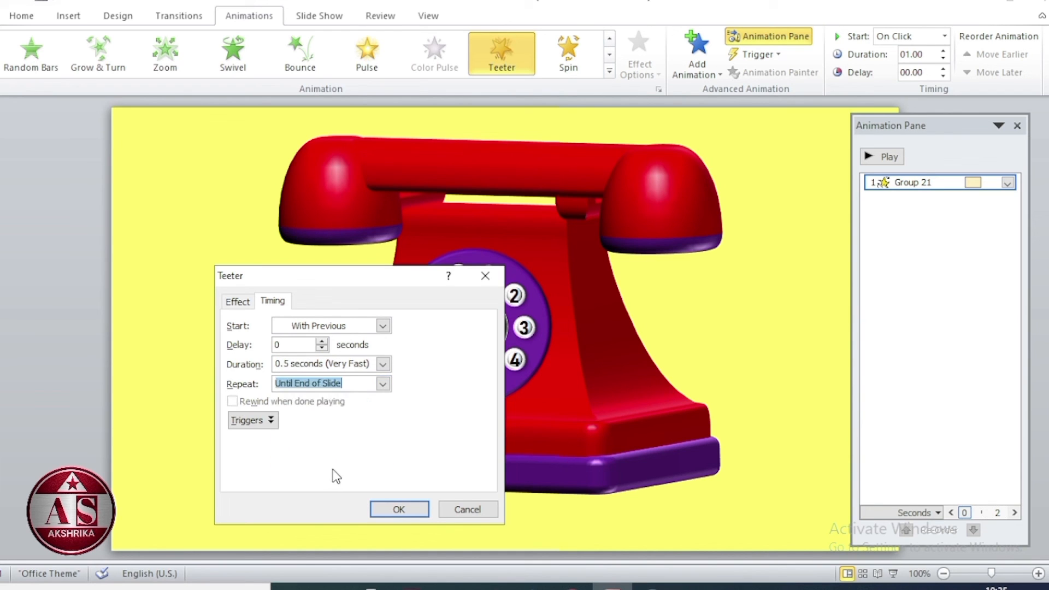
{"action": "left_click", "coordinate": [399, 508]}
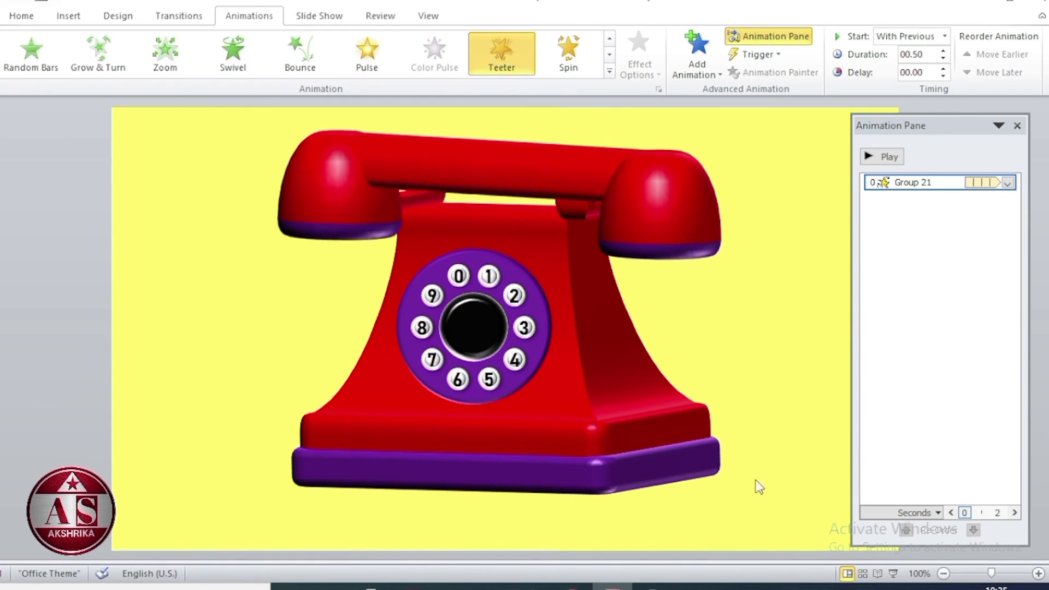
Set the slide's transition sound to Chime, looping until the next sound, and run the slide show from this slide
{"action": "left_click", "coordinate": [172, 22]}
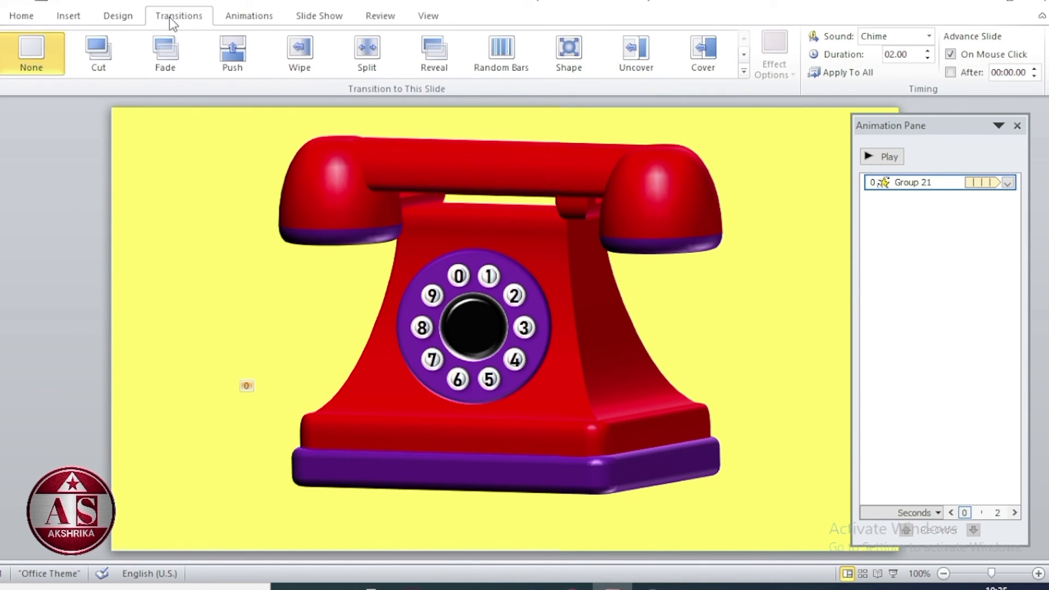
{"action": "left_click", "coordinate": [928, 37]}
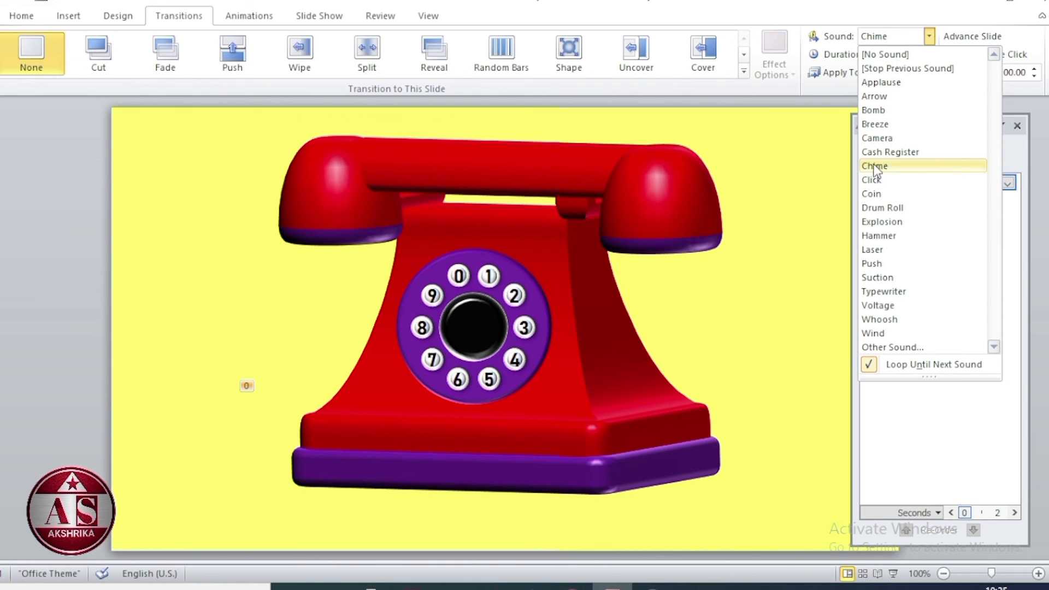
{"action": "left_click", "coordinate": [874, 166]}
{"action": "left_click", "coordinate": [928, 36]}
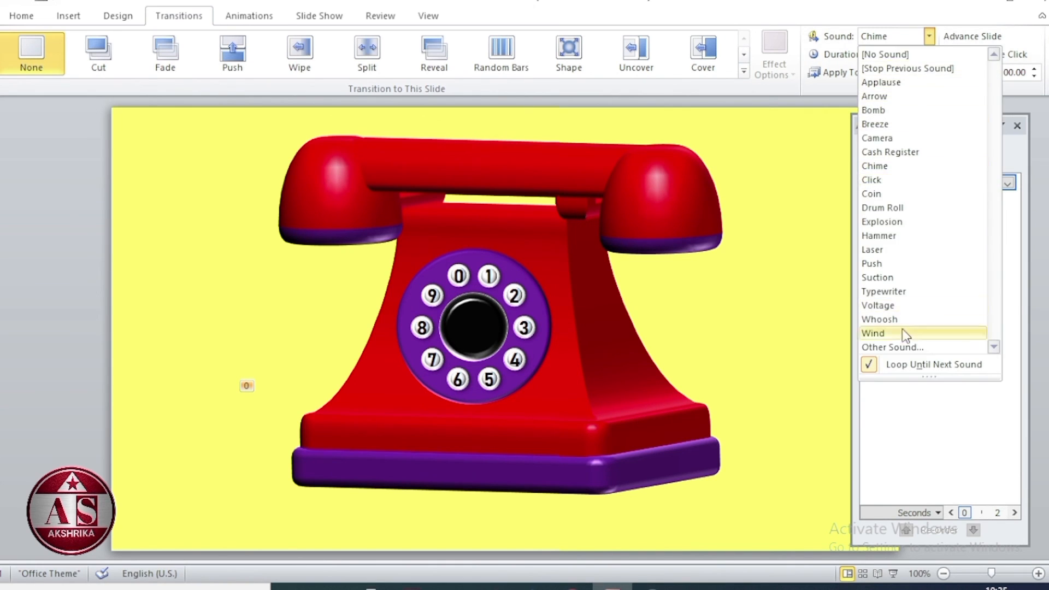
{"action": "left_click", "coordinate": [965, 365]}
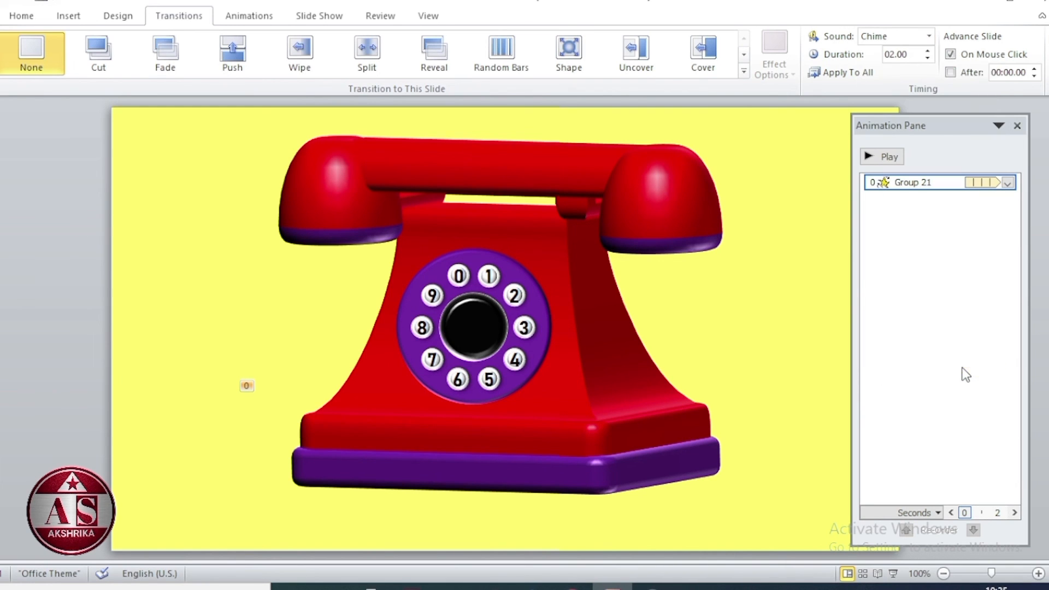
{"action": "left_click", "coordinate": [894, 574]}
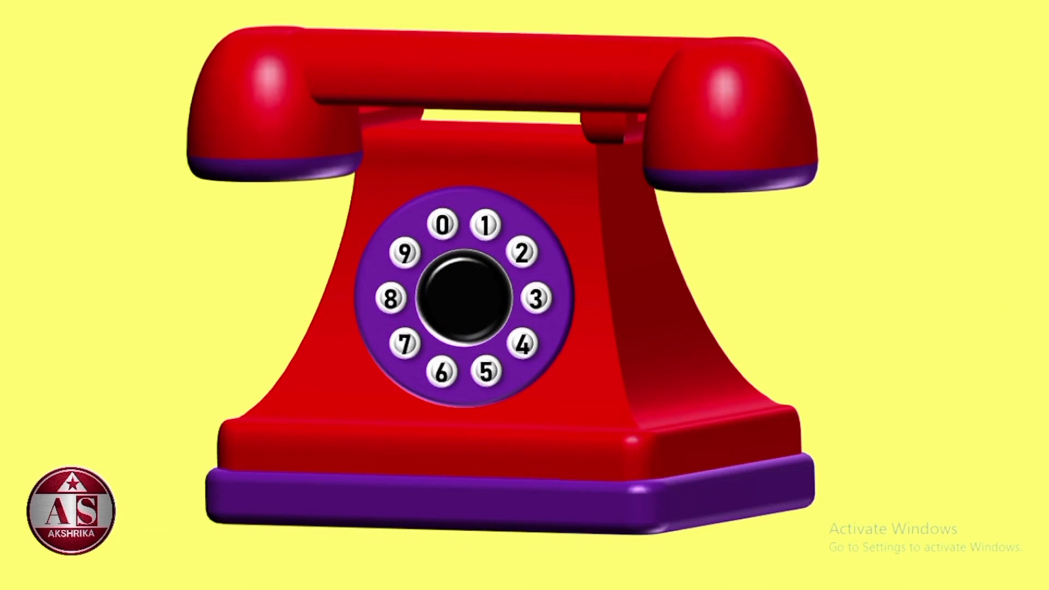